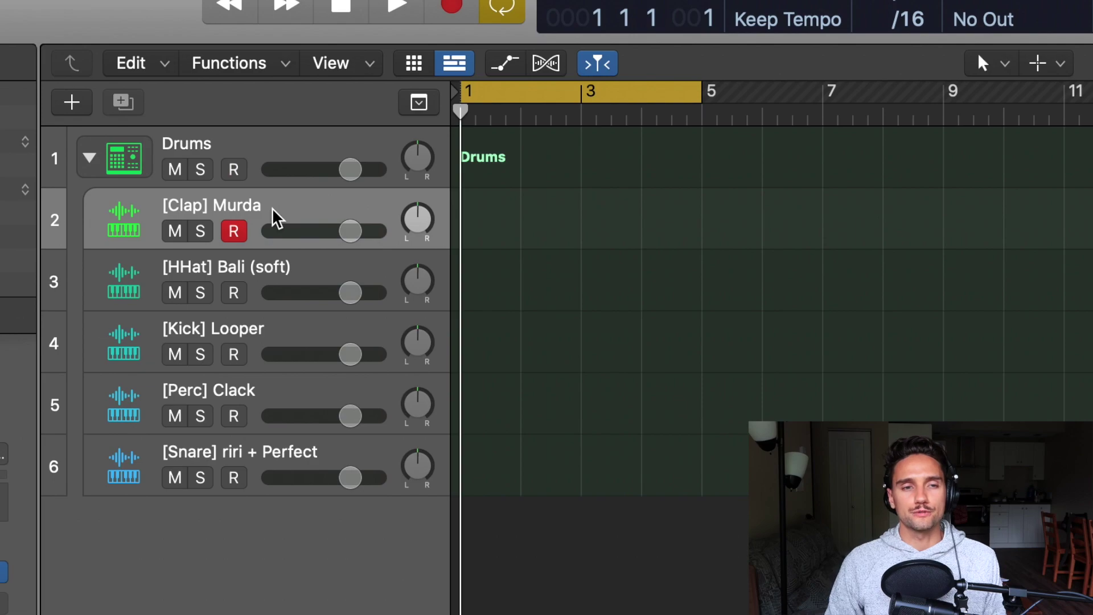
Step through the sample tracks inside the Drums stack and end on the main Drums track.
key("Up")
key("Up")
key("Up")
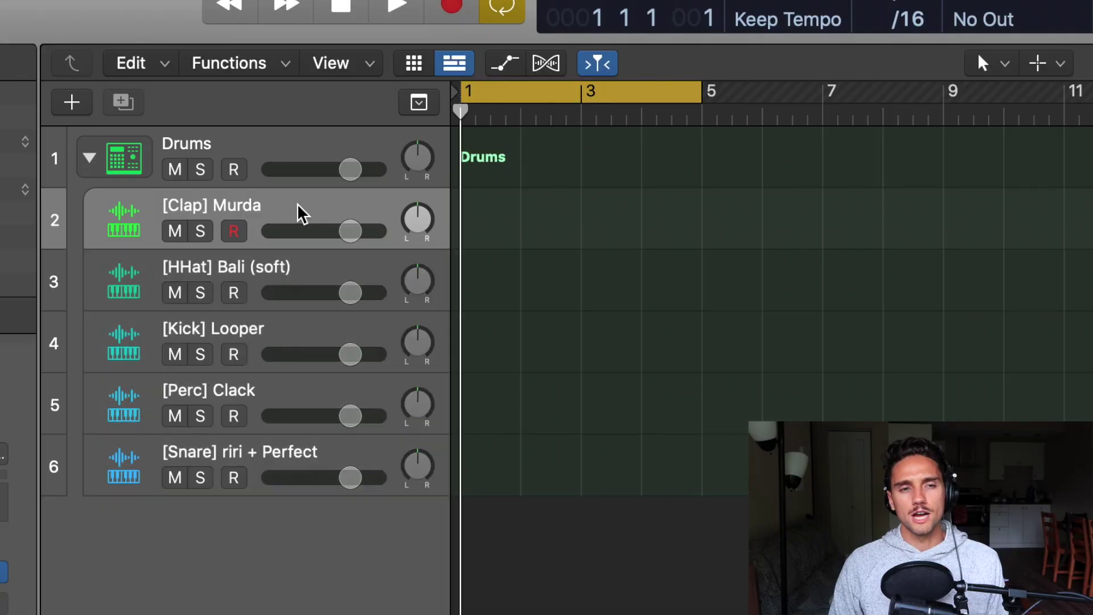
key("Down")
key("Down")
key("Down")
key("Down")
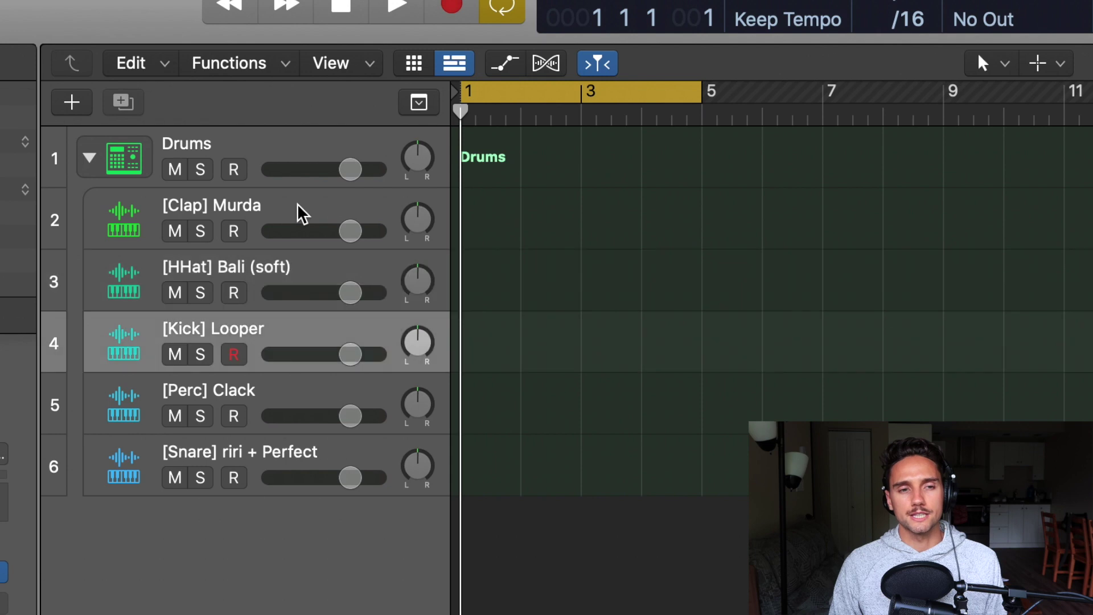
key("Up")
key("Up")
key("Up")
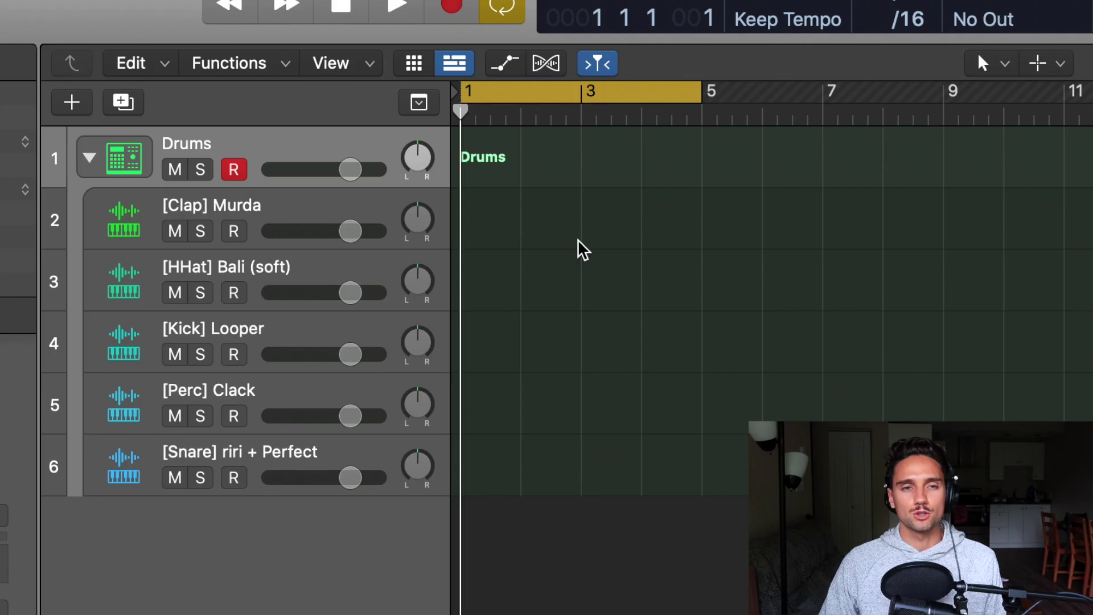
Collapse the Drums stack and create a pattern region at bar 1 on its track.
key("super+Left")
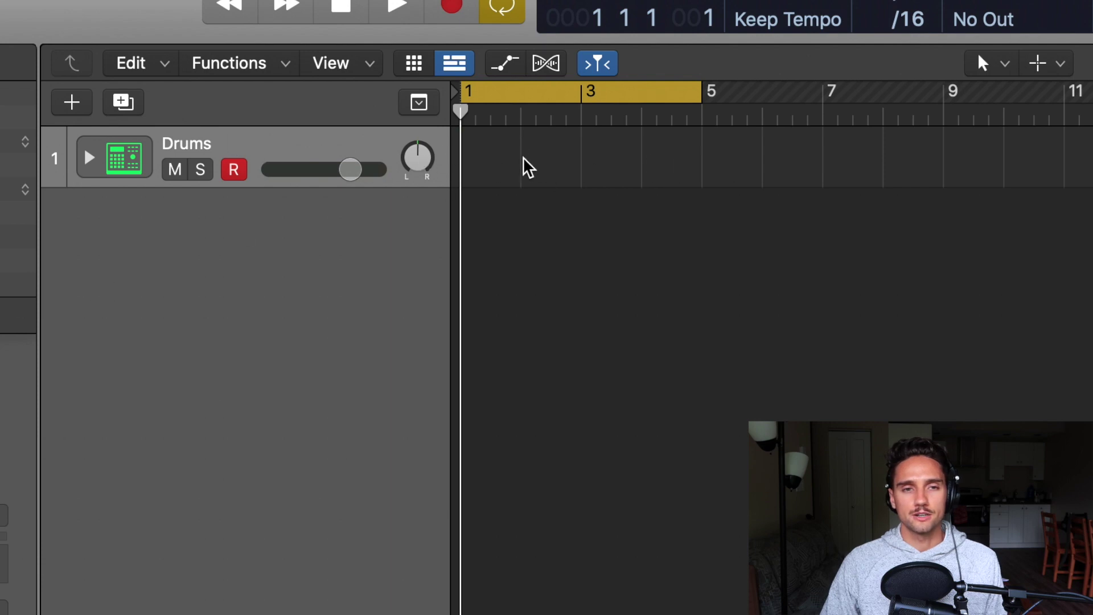
right_click(498, 159)
left_click(541, 185)
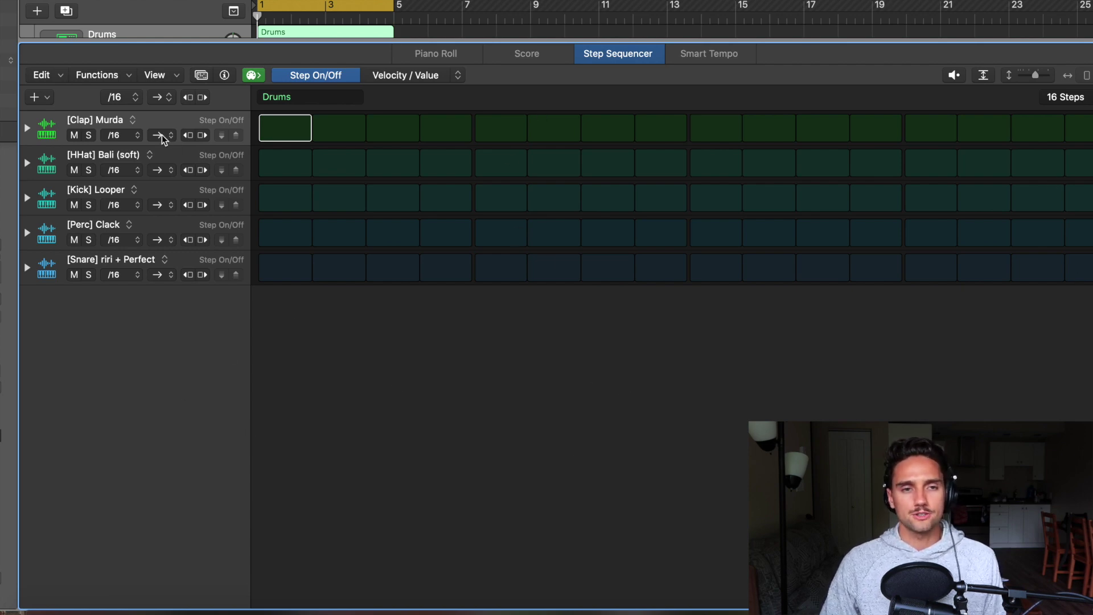
Step through the pattern rows from [Clap] Murda to [Snare] riri + Perfect and back, and toggle the Library.
key("Down")
key("Down")
key("Down")
key("Down")
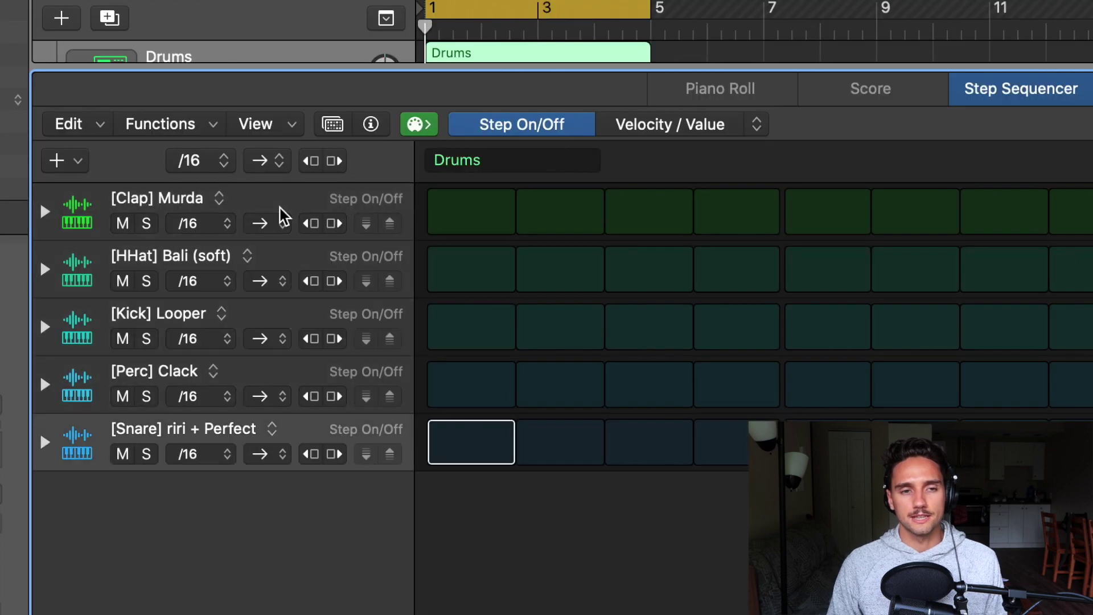
key("Up")
key("Up")
key("Up")
key("Up")
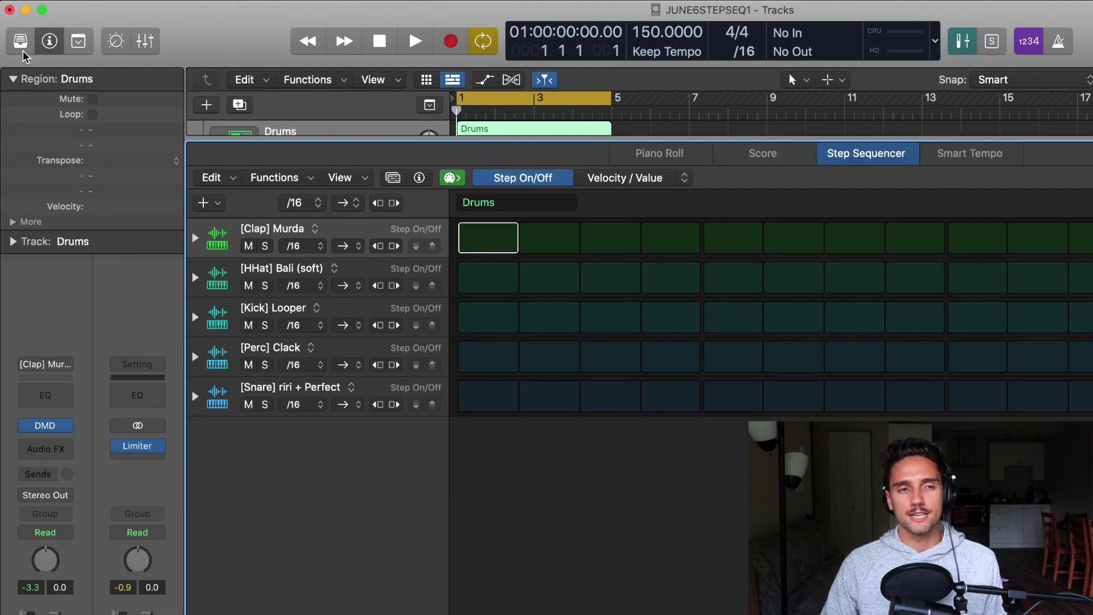
left_click(21, 41)
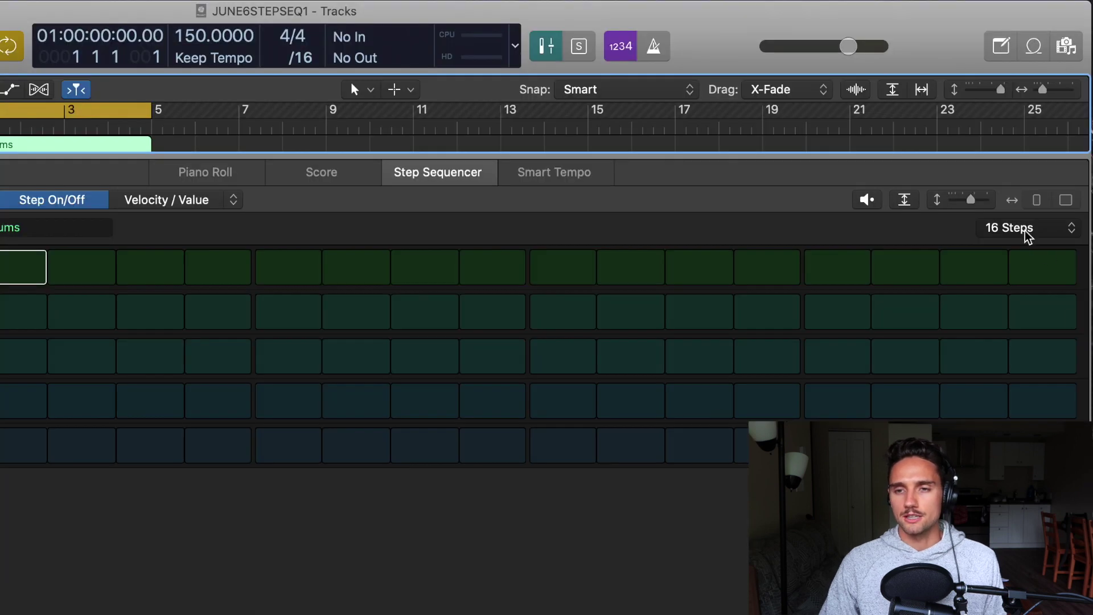
Set the pattern length to 32 steps and turn on vertical auto zoom for the rows.
left_click(1025, 229)
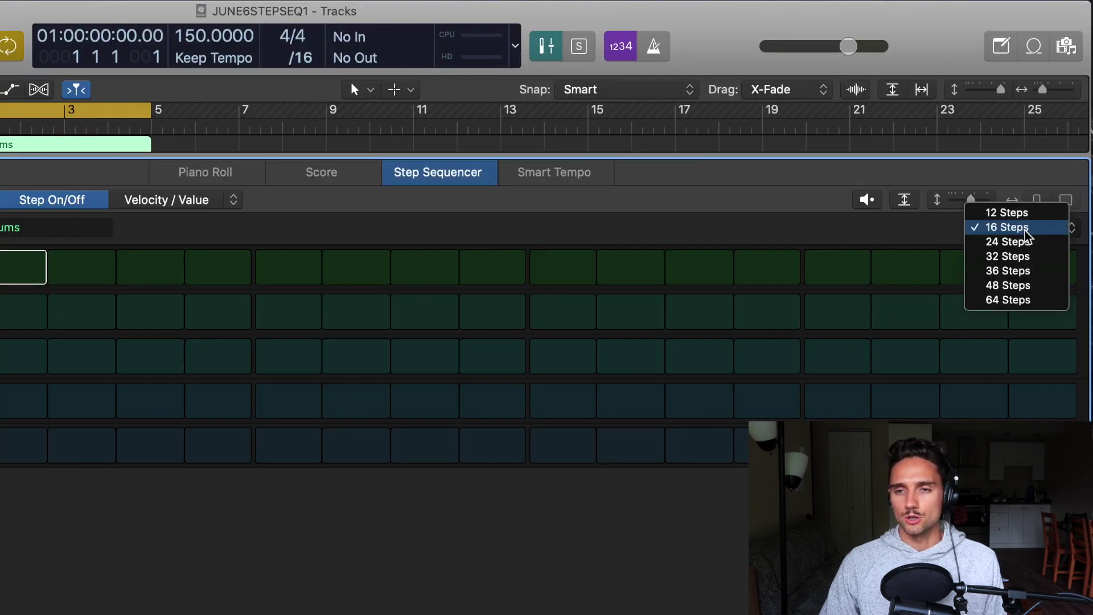
left_click(1018, 256)
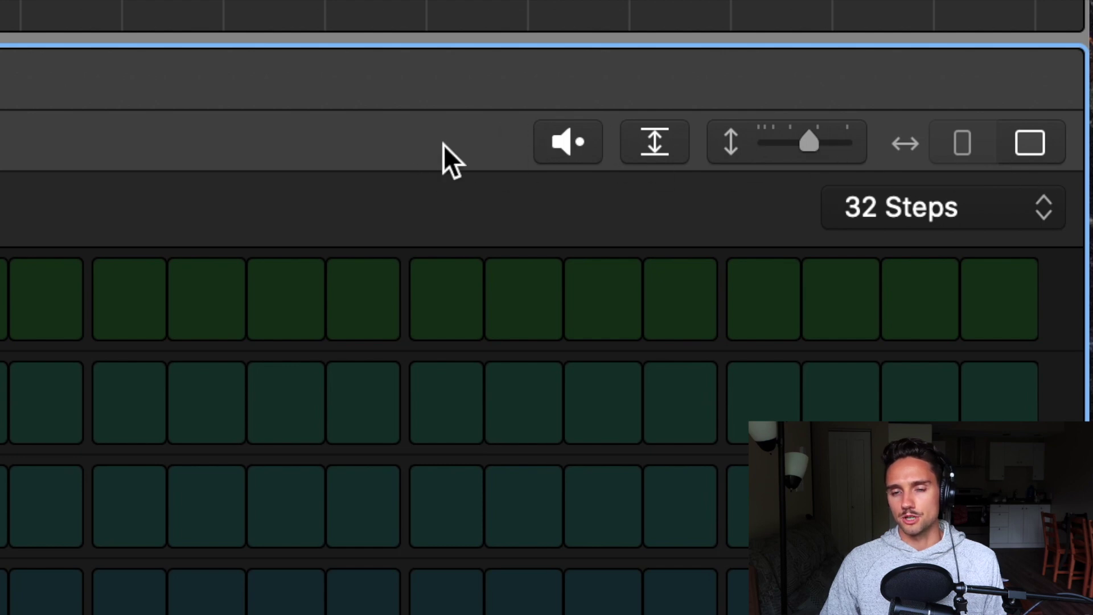
left_click(655, 150)
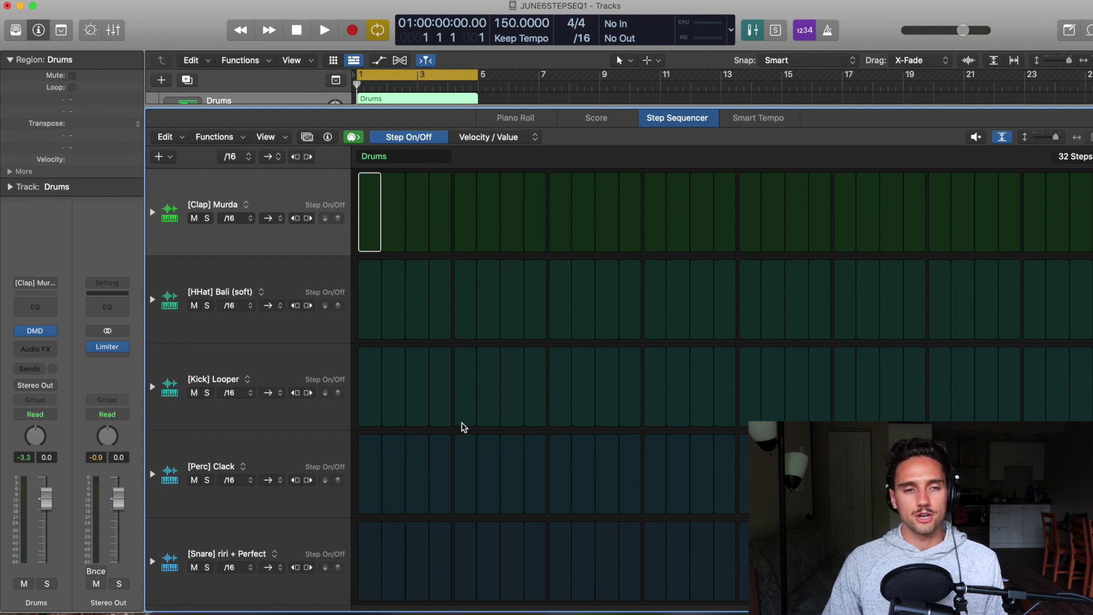
Try a manual row height with vertical auto zoom off, and turn auto zoom back on.
left_click(1002, 139)
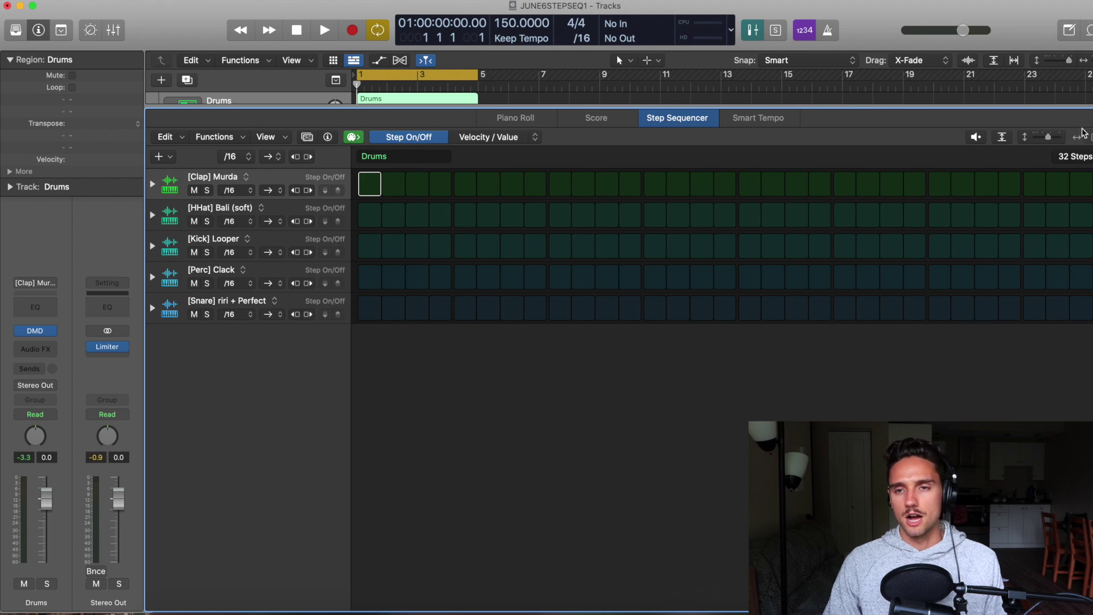
left_click(1003, 138)
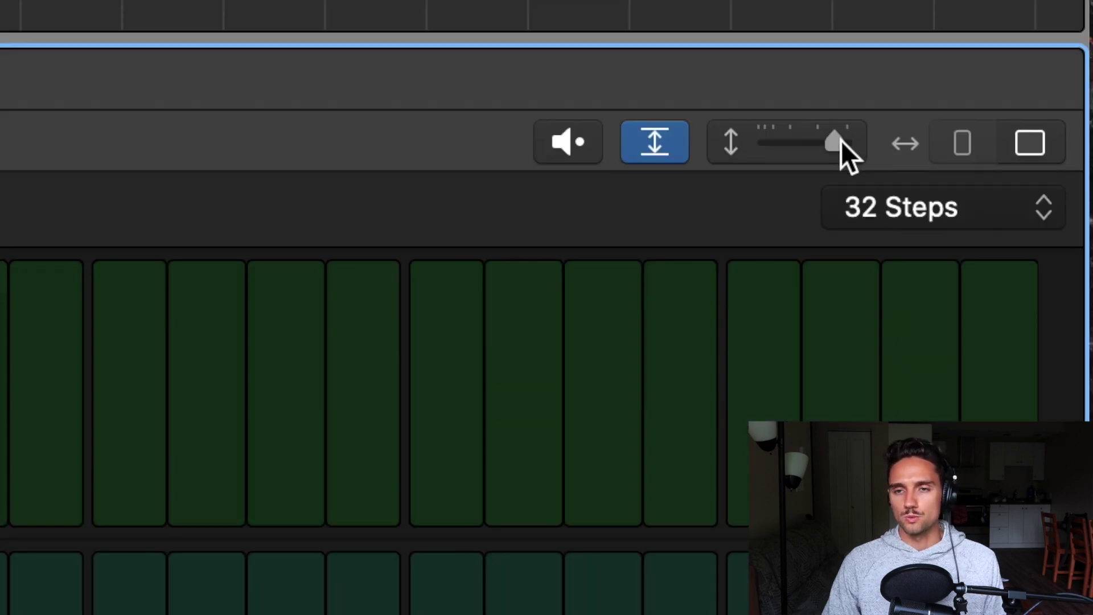
left_click_drag(841, 140, 838, 146)
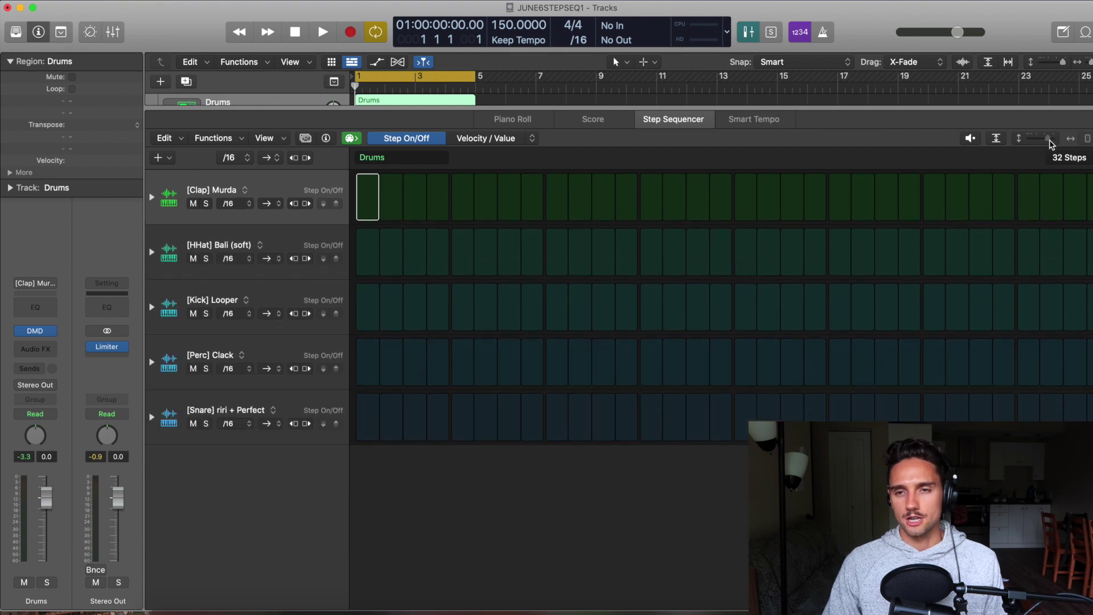
left_click_drag(1051, 144, 1045, 145)
left_click(999, 139)
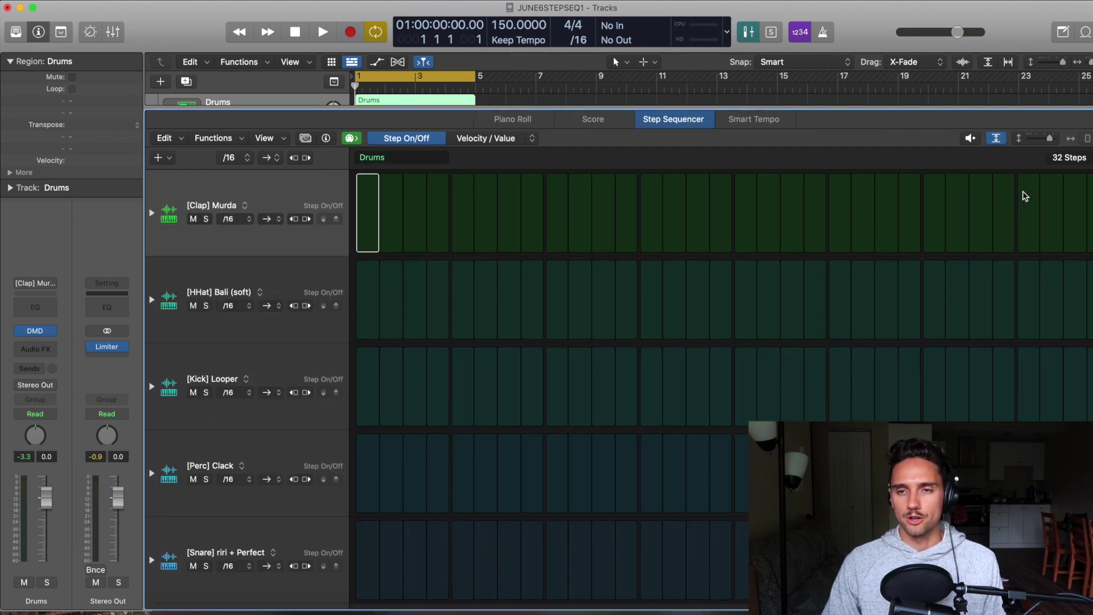
View the 32-step pattern with wide steps, page between its two halves, and return to fitting the whole pattern in the window.
left_click(1092, 138)
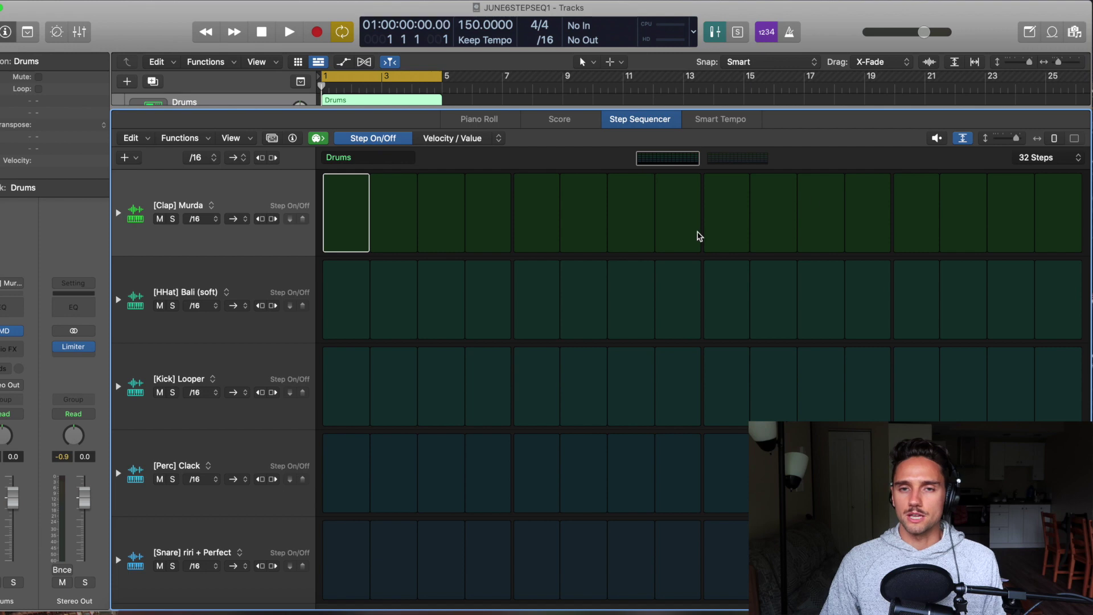
left_click(737, 159)
left_click(672, 161)
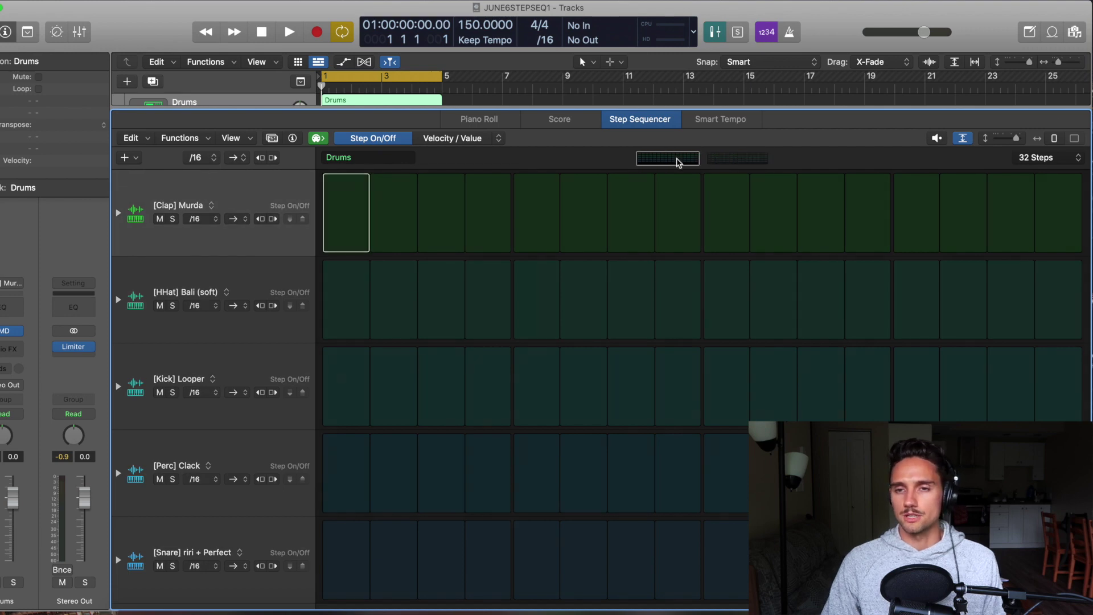
left_click(1054, 162)
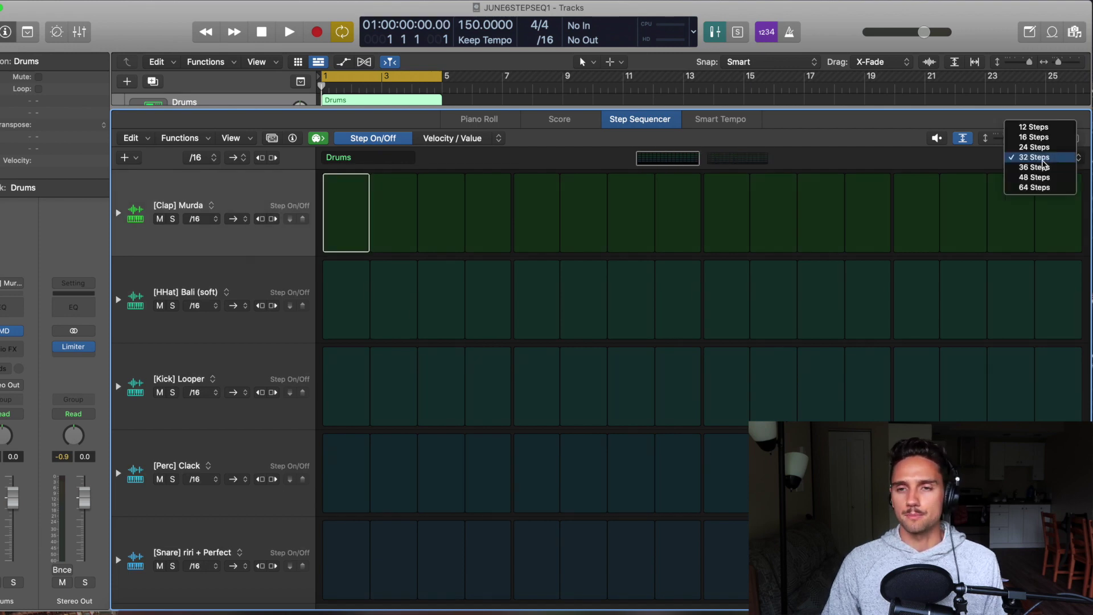
left_click(1044, 164)
left_click(750, 157)
left_click(689, 165)
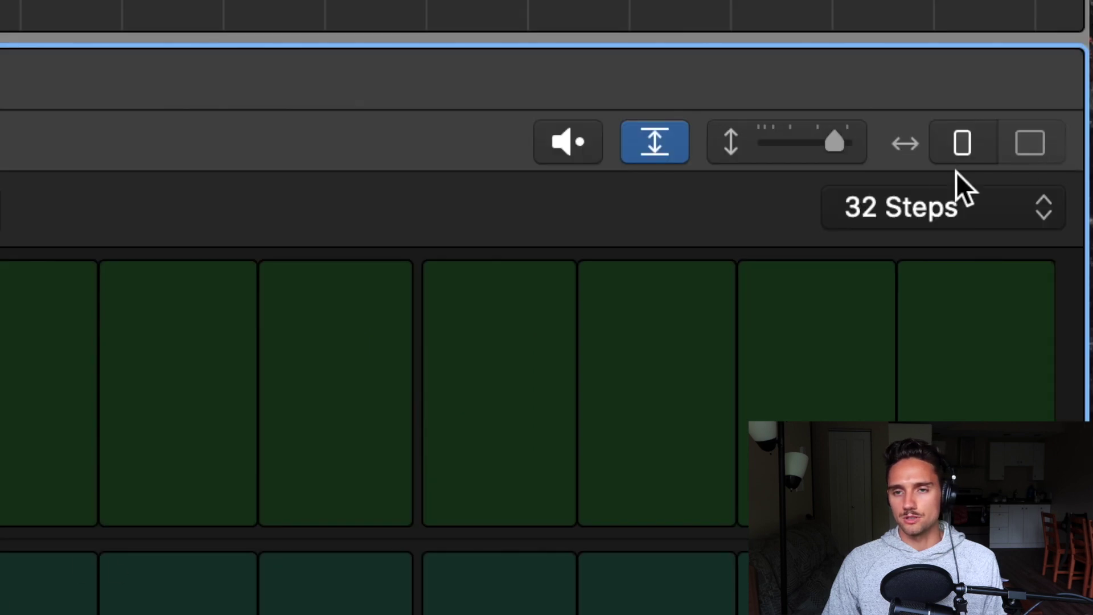
left_click(1023, 150)
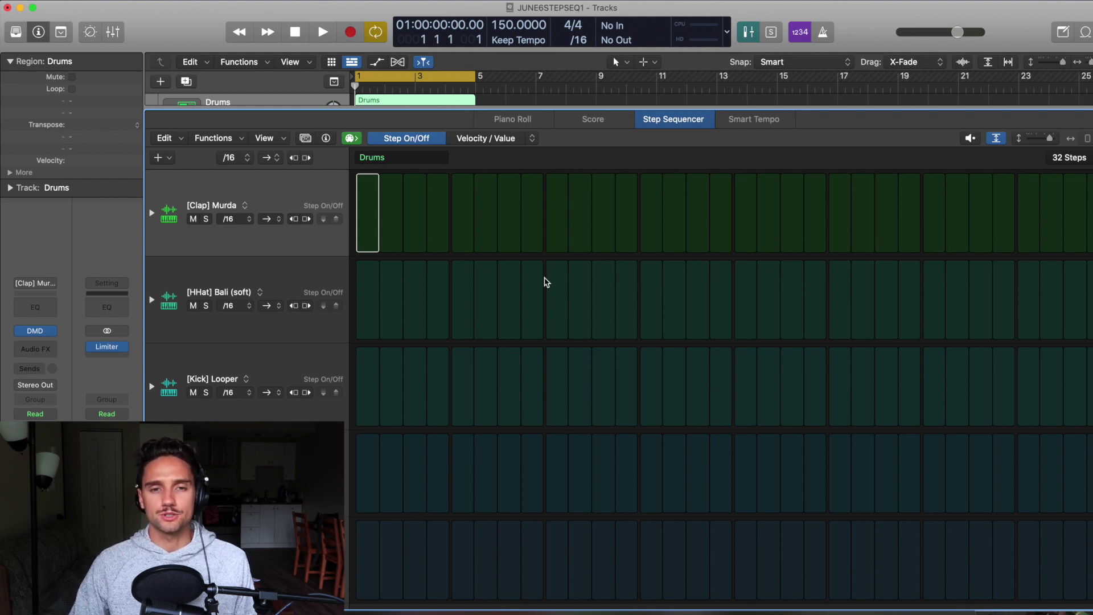
Place clap hits on steps 9 and 25, kicks on 1, 7, 13, 27 and 29, perc on 3, 19 and 23, and snare on 31.
left_click(557, 205)
left_click(840, 211)
left_click(368, 390)
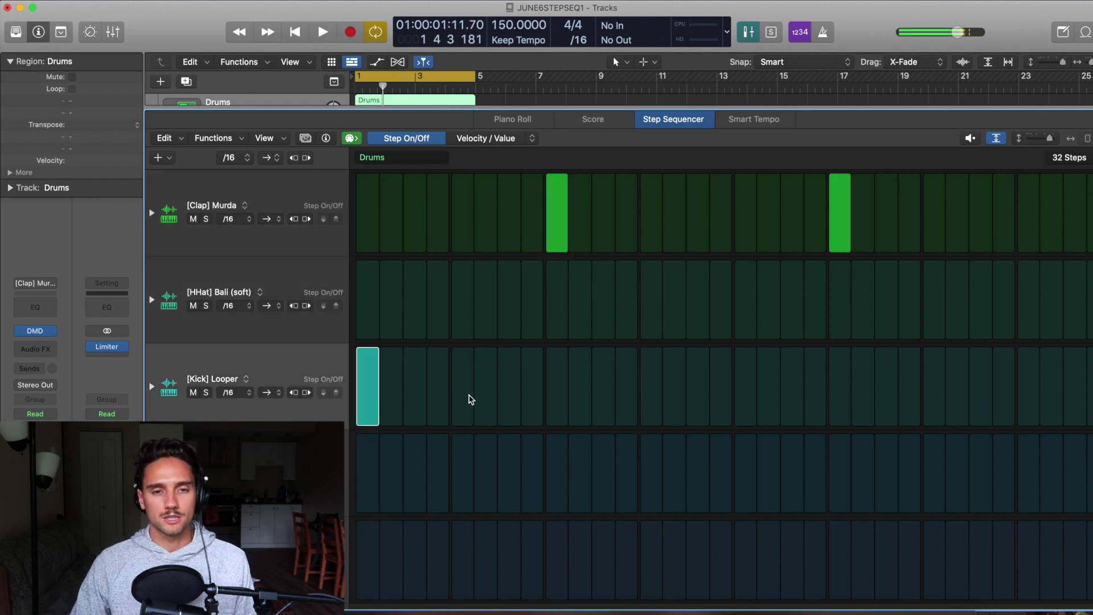
left_click(508, 393)
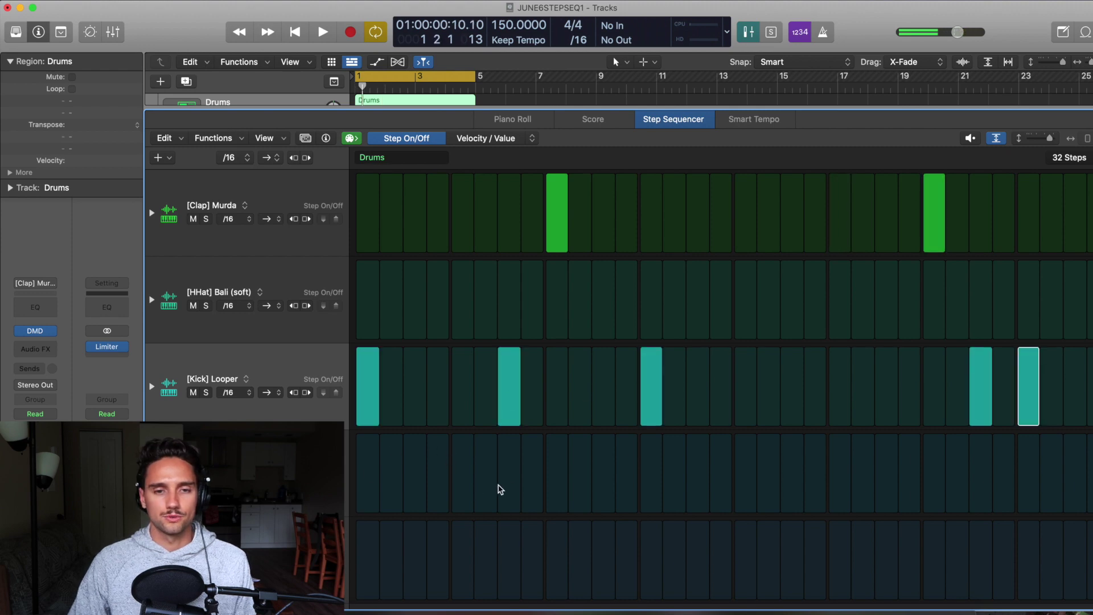
left_click(409, 471)
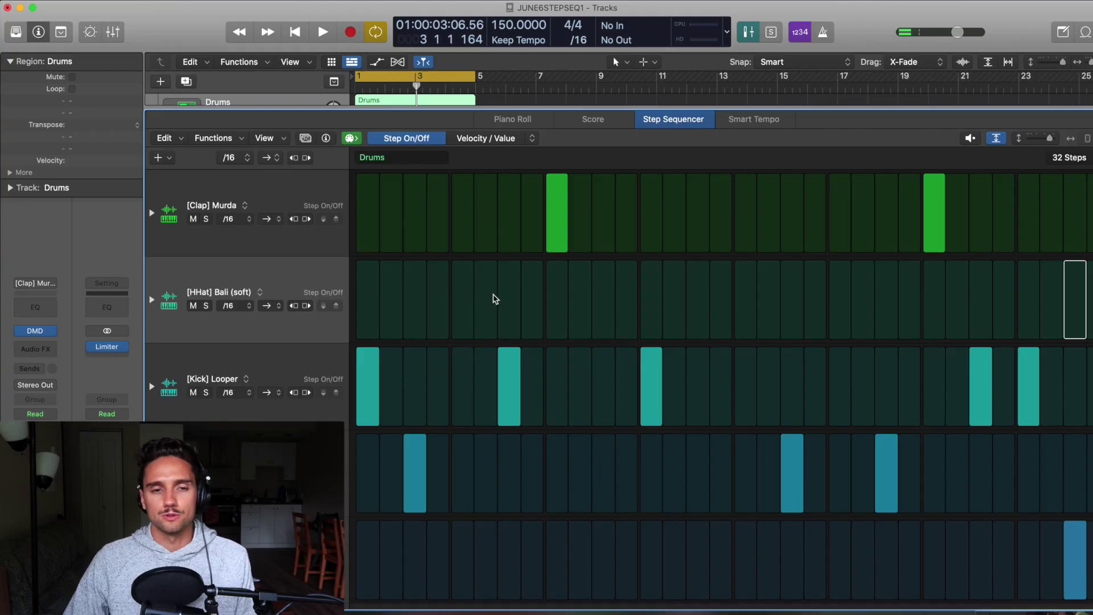
Place [HHat] Bali (soft) hits on every other step of the pattern, from step 1 to step 31.
left_click(371, 299)
left_click(408, 296)
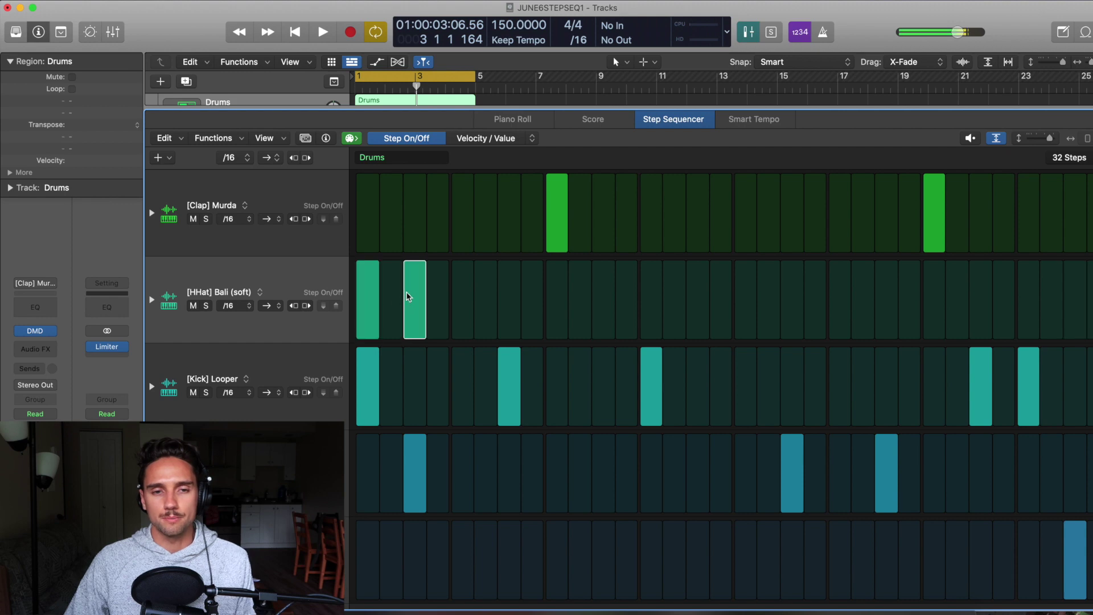
left_click(462, 294)
left_click(508, 294)
left_click(556, 294)
left_click(592, 293)
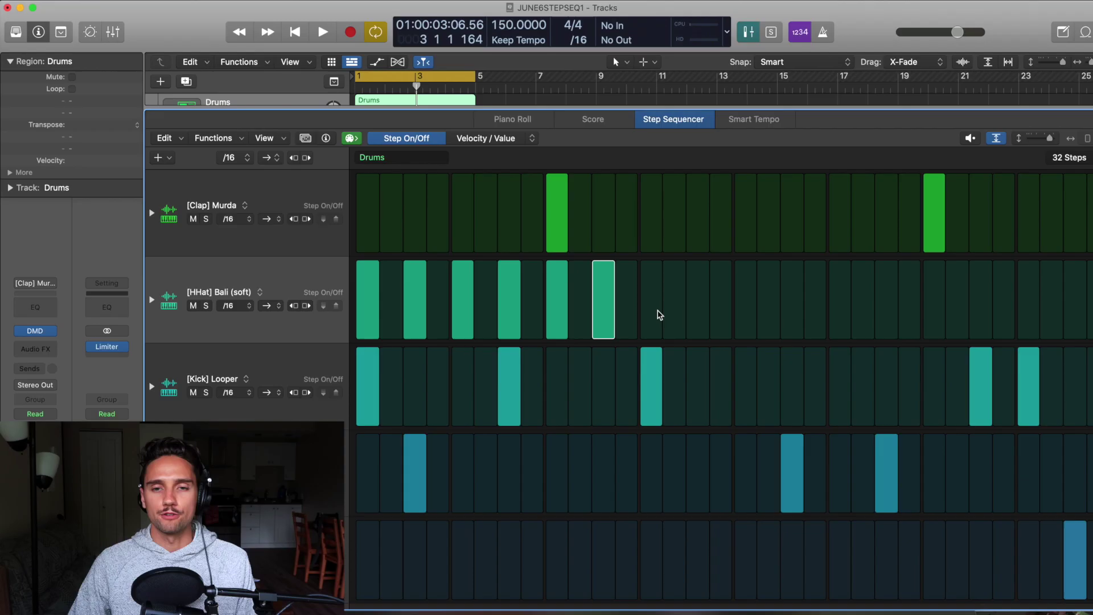
left_click(654, 308)
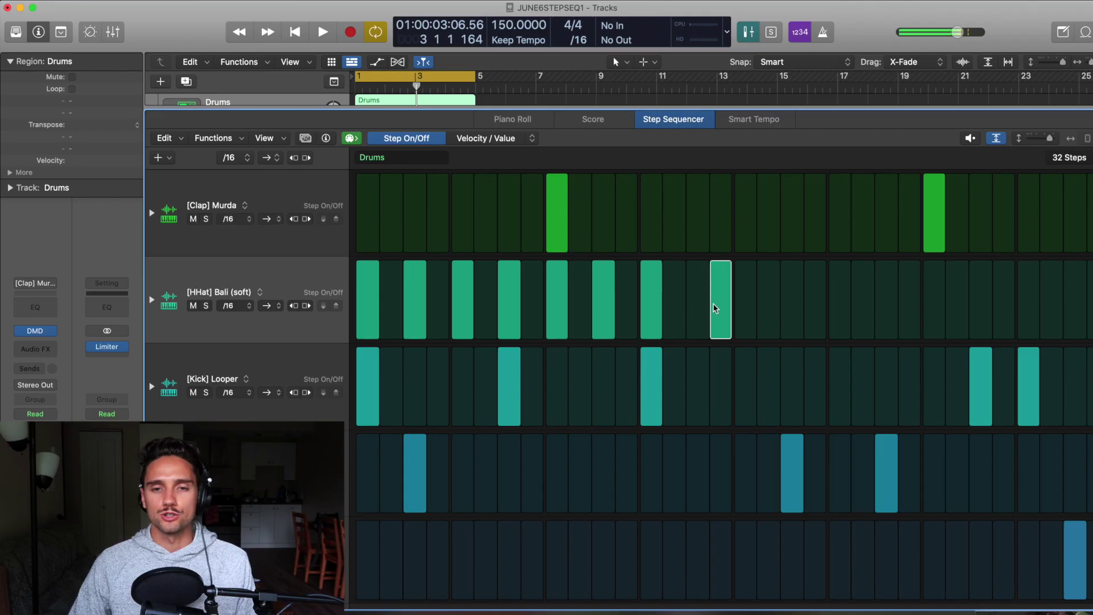
left_click(698, 307)
left_click(750, 310)
left_click(797, 305)
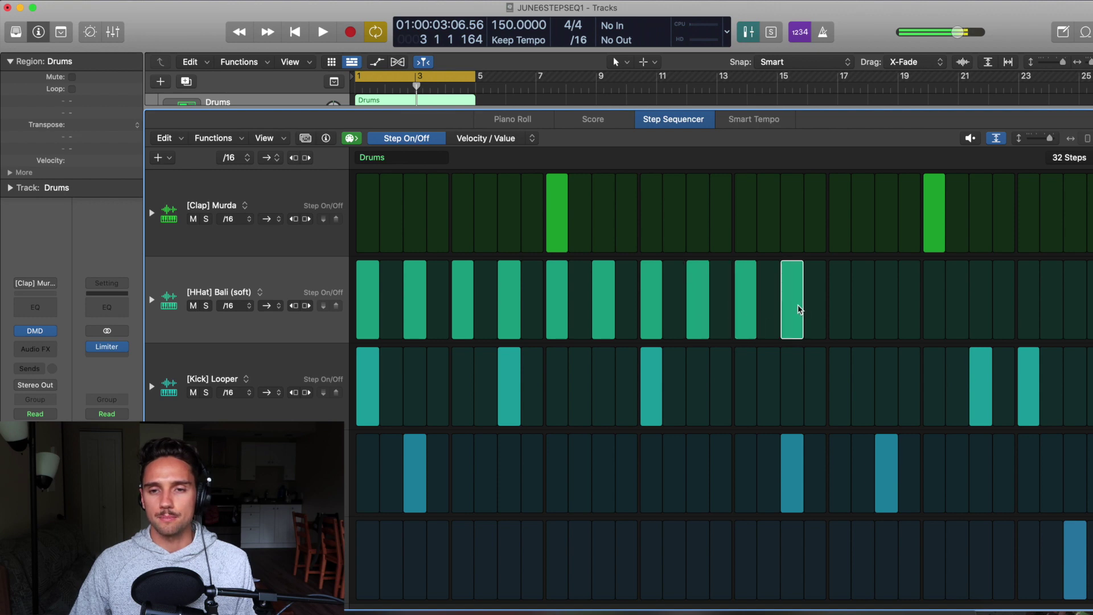
left_click(846, 305)
left_click(886, 305)
left_click(934, 306)
left_click(981, 305)
left_click(1029, 305)
left_click(1073, 305)
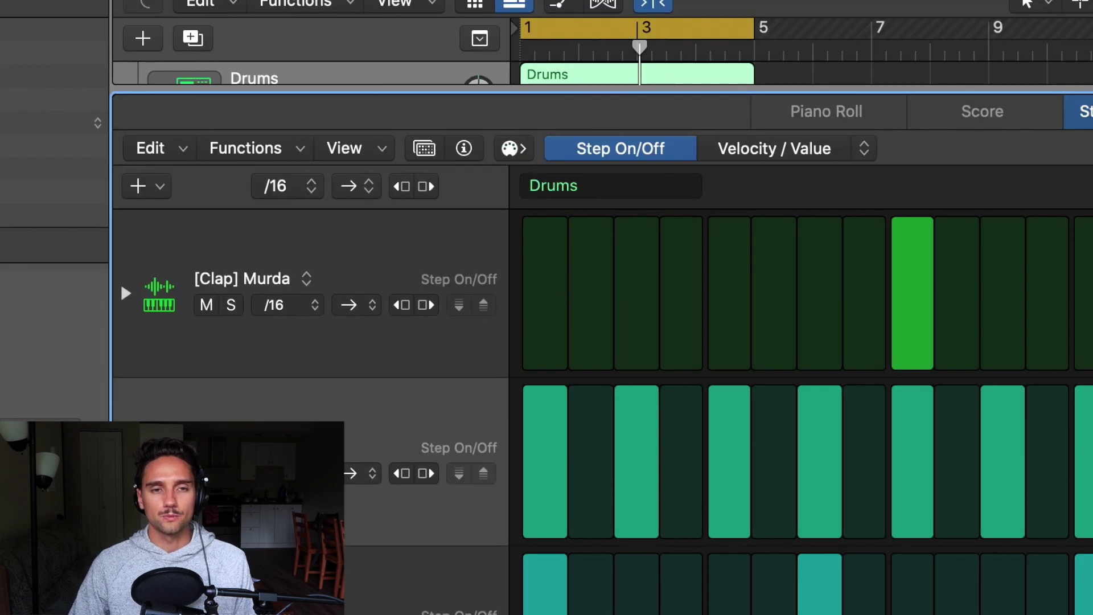
Turn off MIDI Out in the Step Sequencer so edited steps are not sounded.
left_click(513, 148)
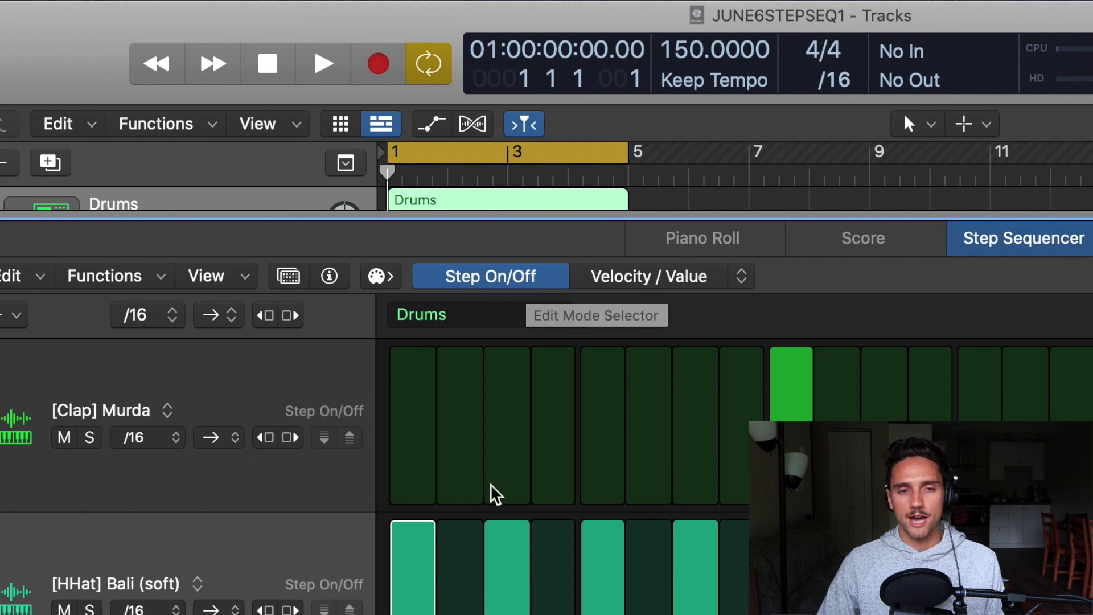
Try clap hits on steps 3, 4 and 6, and switch them off again.
left_click(506, 373)
left_click(553, 381)
left_click(639, 380)
left_click(553, 383)
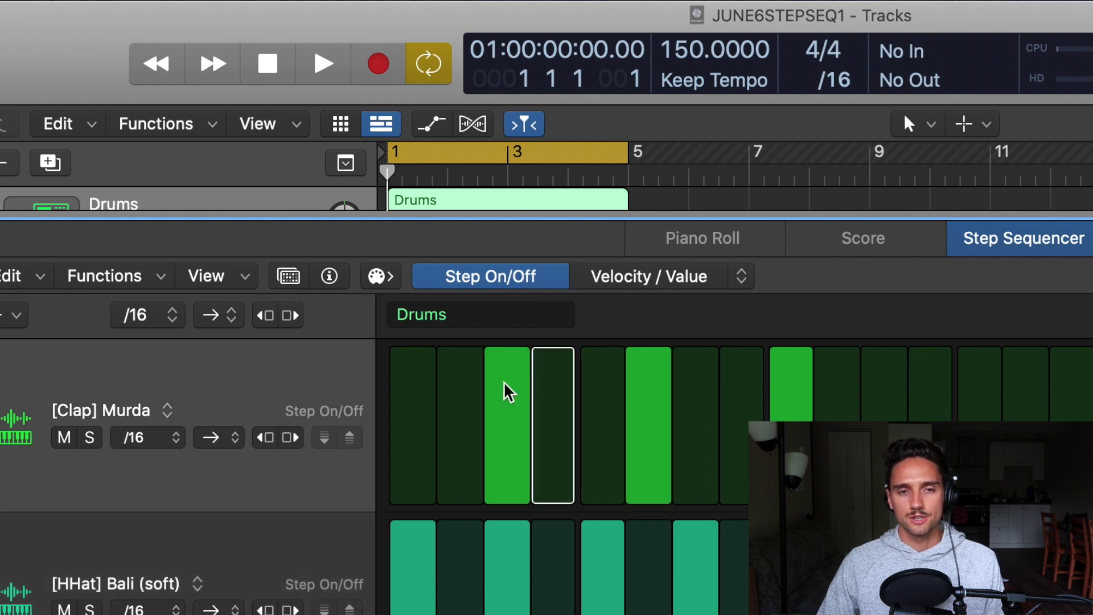
left_click(517, 385)
left_click(639, 392)
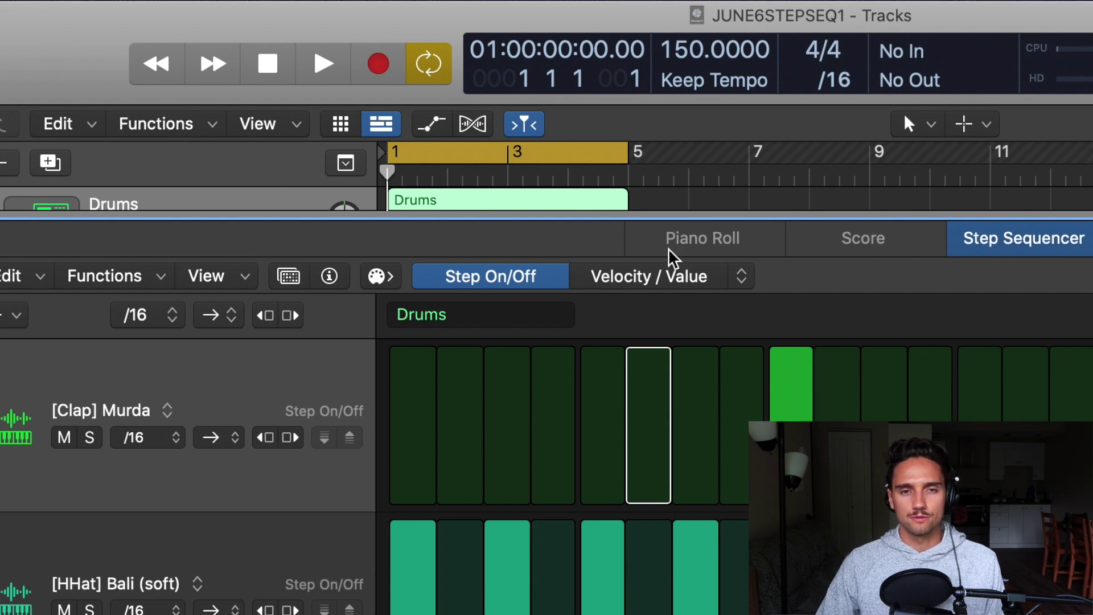
Set the velocity of the clap hit on step 9 to 62 in Velocity / Value mode and play the pattern.
left_click(652, 278)
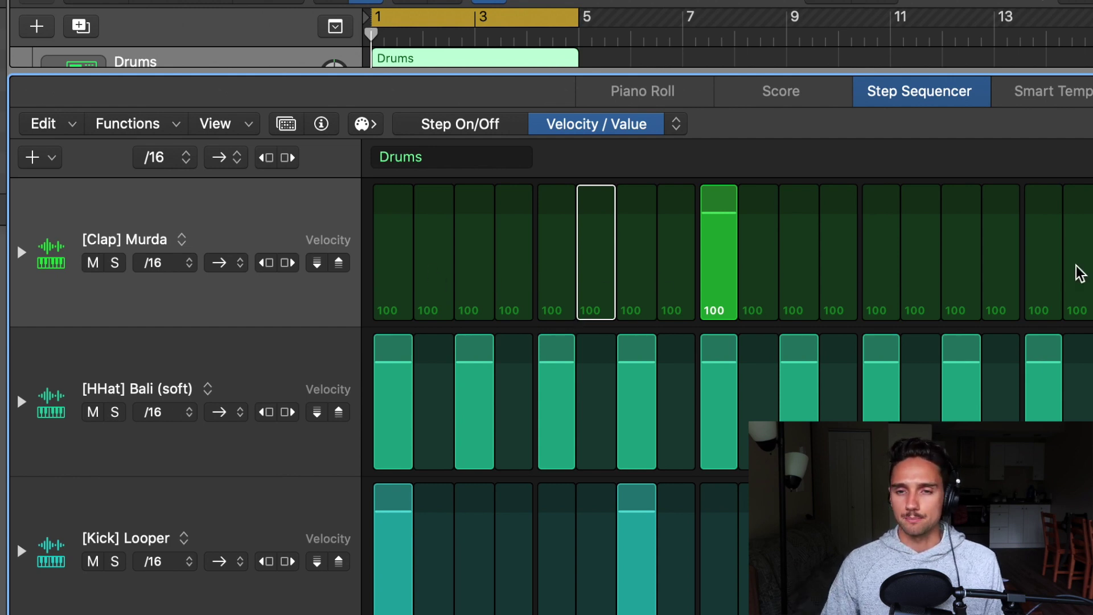
left_click(723, 255)
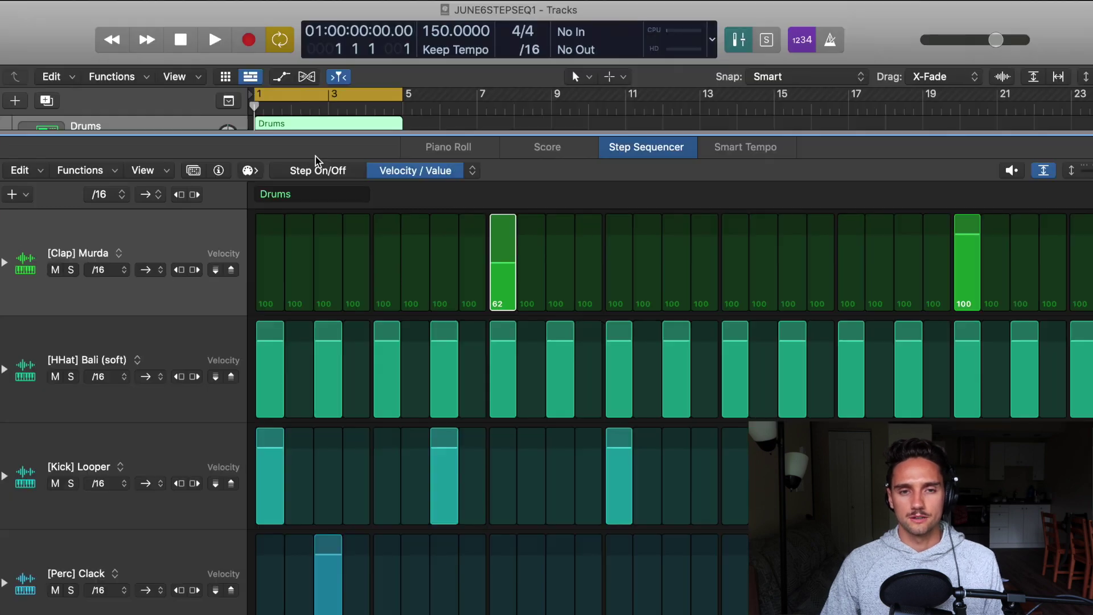
key("space")
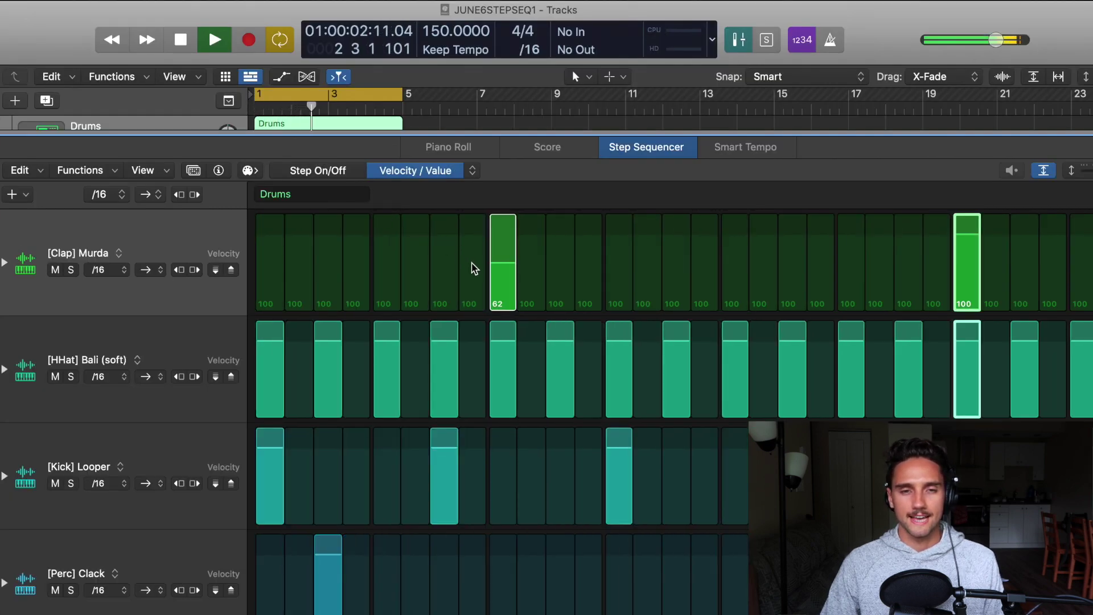
key("space")
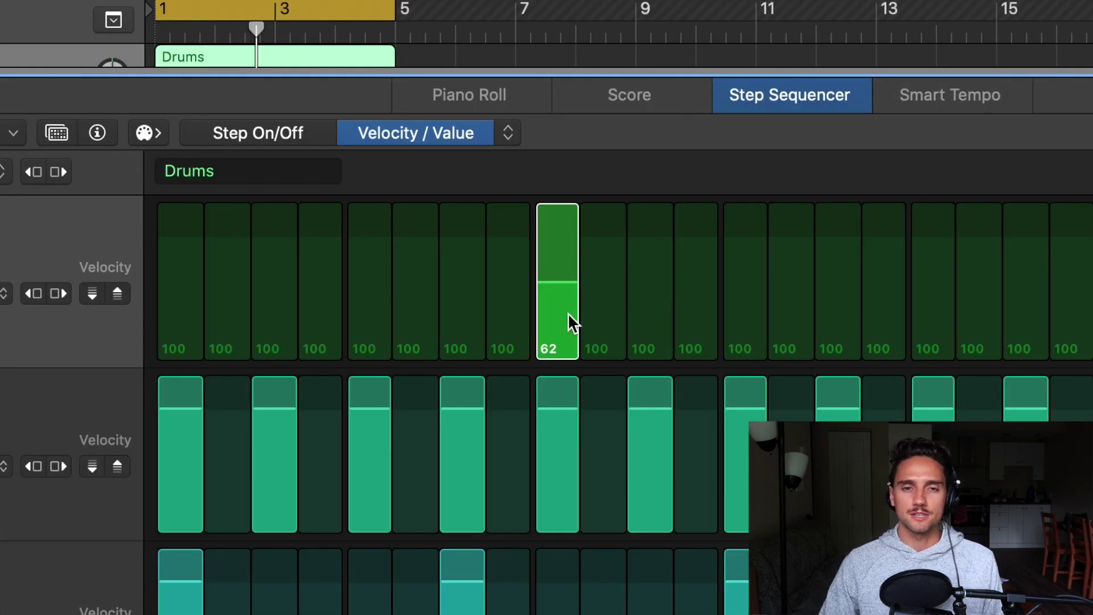
Set the velocity of the clap hit on step 9 to 100 and move through the rows to view their velocity values.
left_click_drag(566, 310, 561, 284)
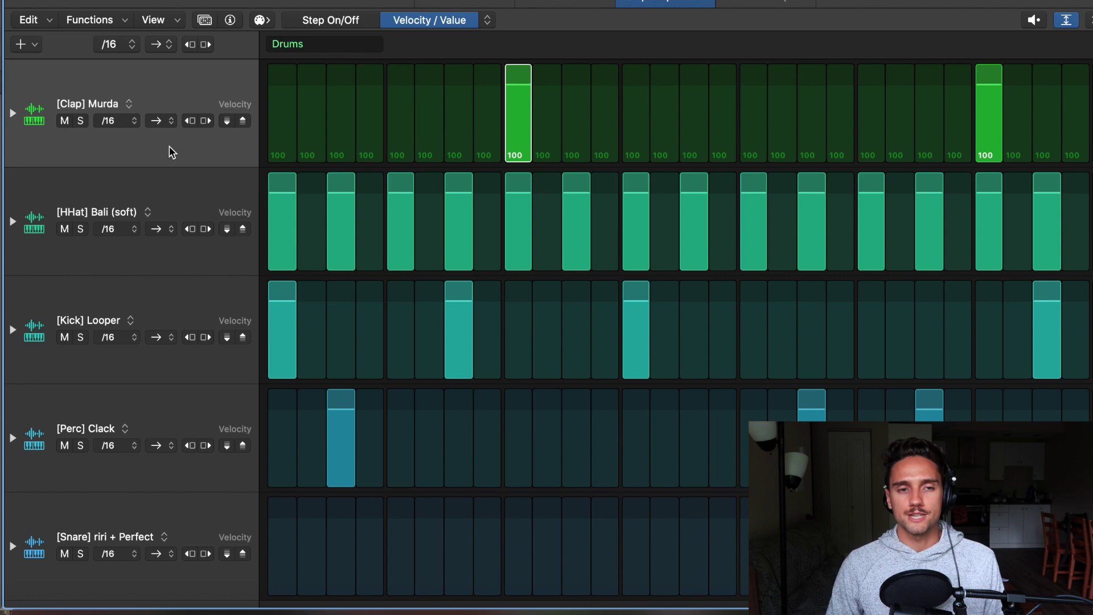
key("Down")
key("Down")
key("Down")
key("Down")
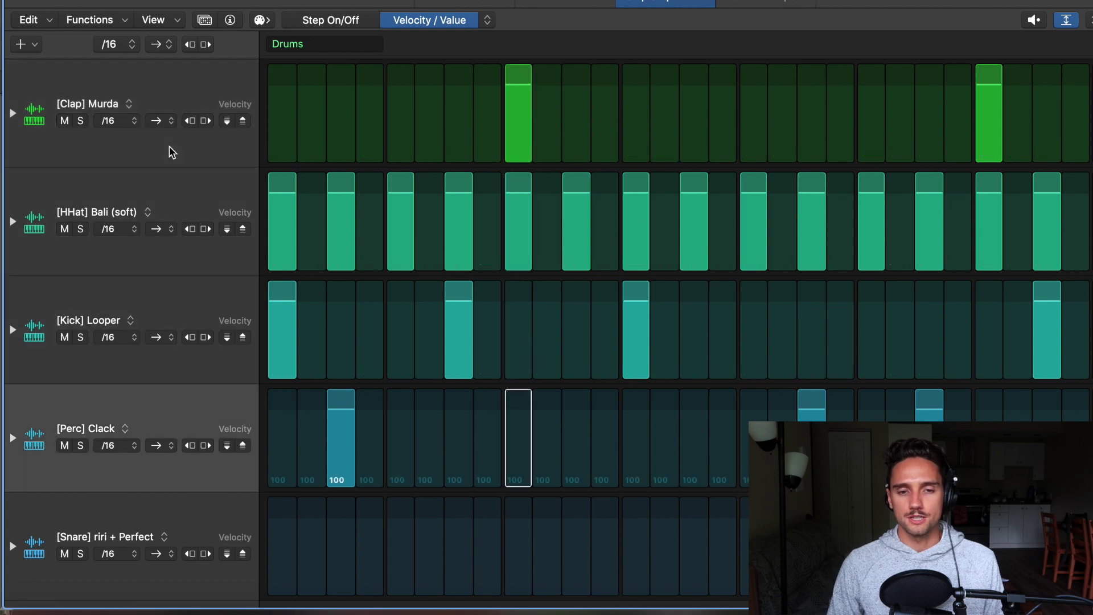
key("Up")
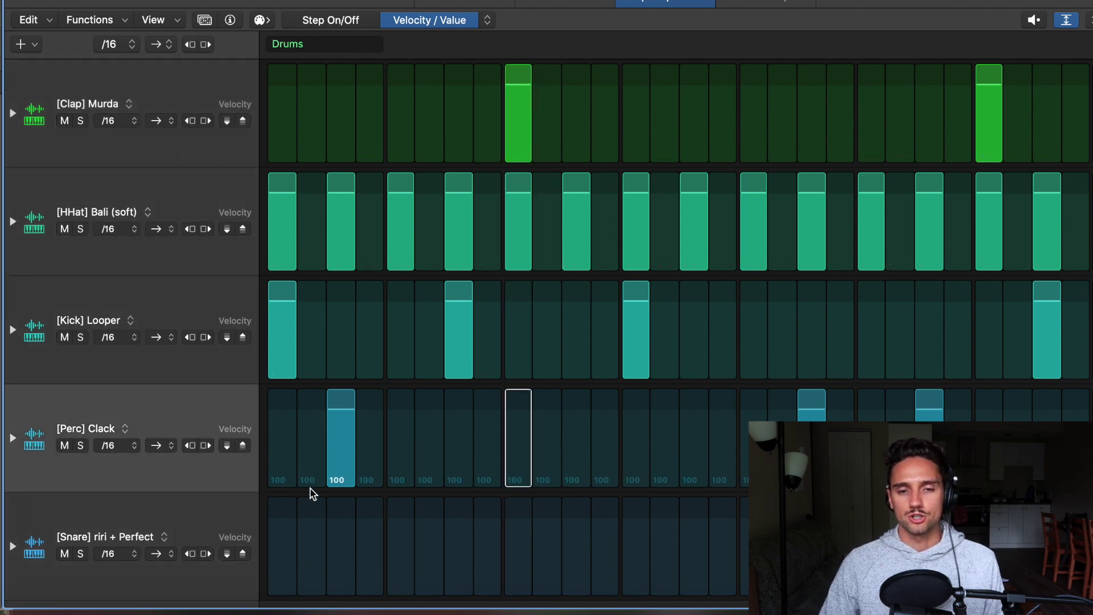
key("Up")
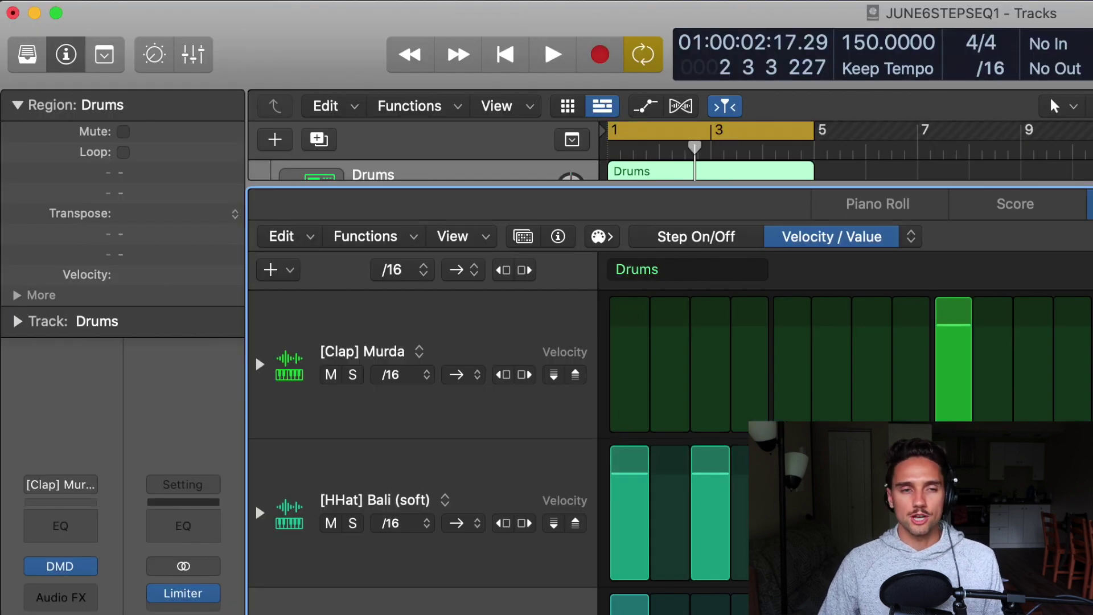
Set the edit mode values to be displayed always for all rows.
left_click(484, 239)
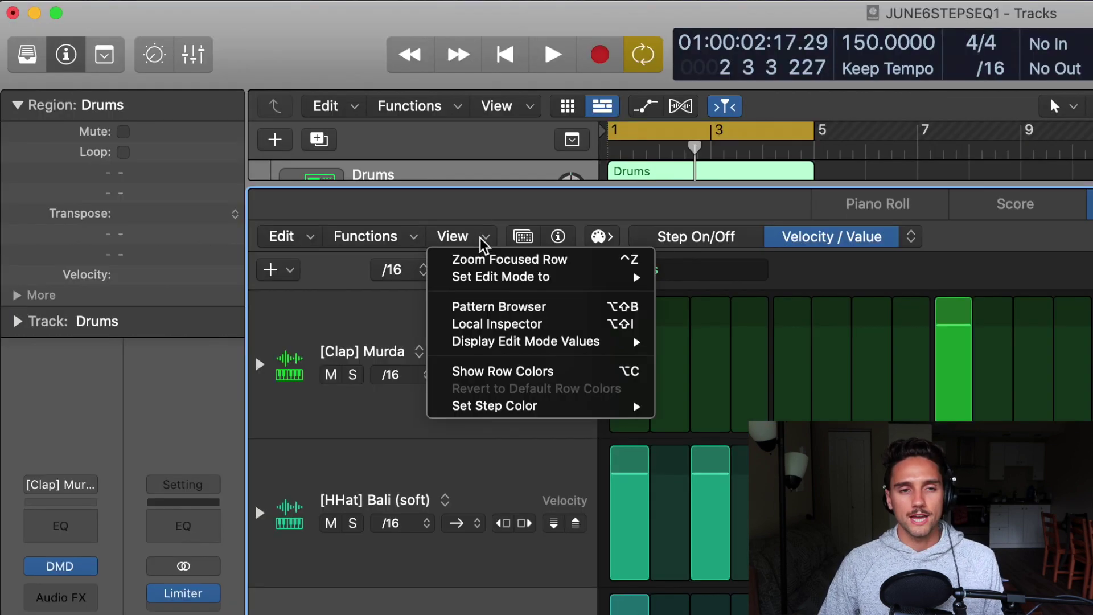
mouse_move(561, 345)
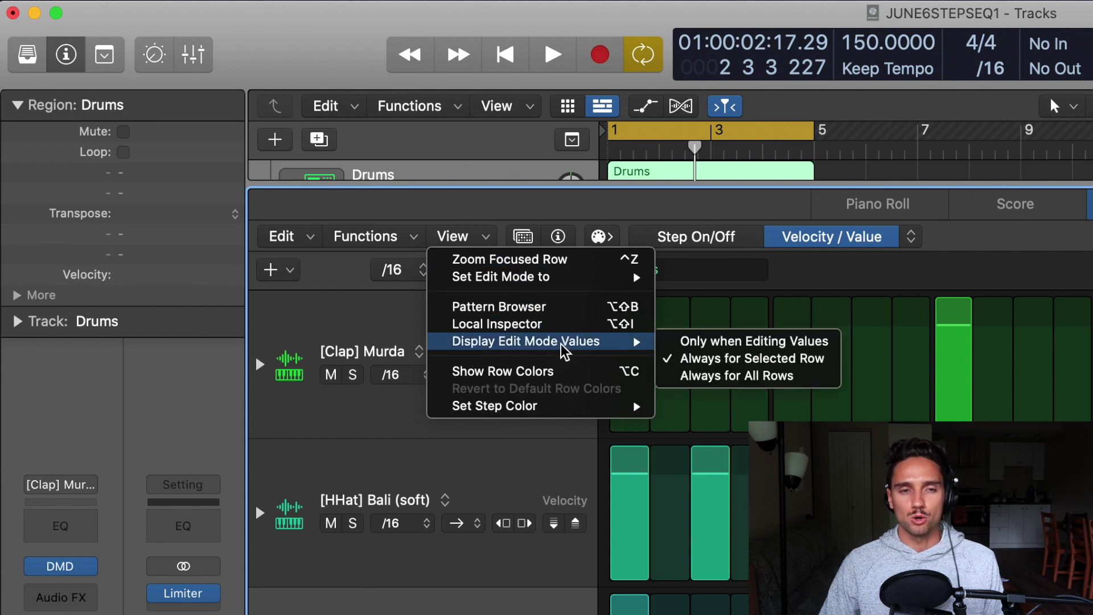
left_click(703, 382)
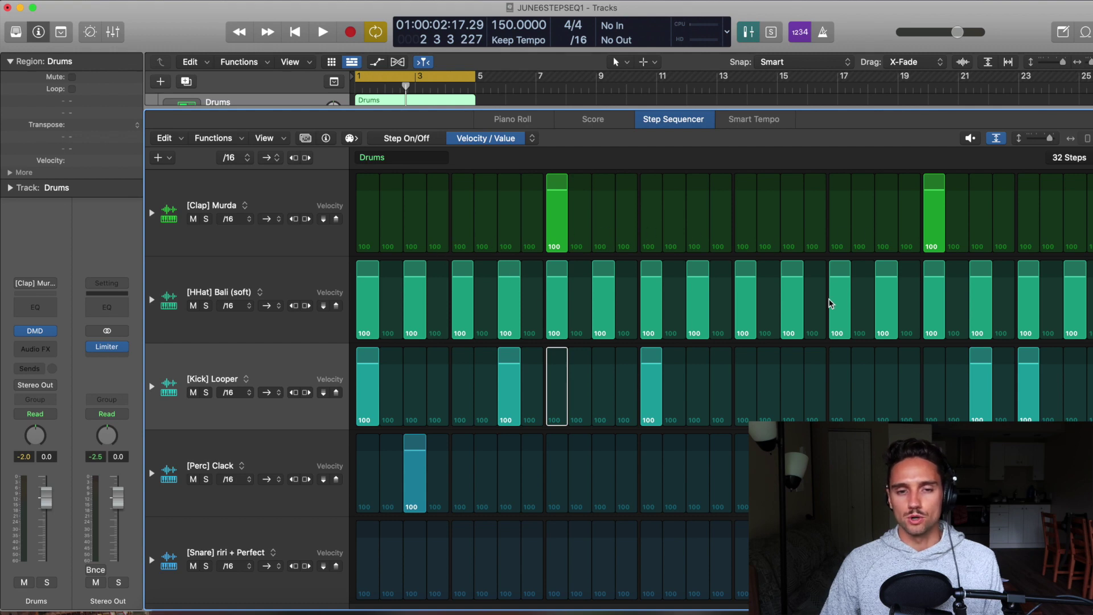
Move the selection through the drum rows and examine the velocity values shown on every row, ending on [Clap] Murda.
key("Up")
key("Up")
key("Down")
key("Down")
key("Down")
key("Down")
key("Up")
key("Up")
key("Up")
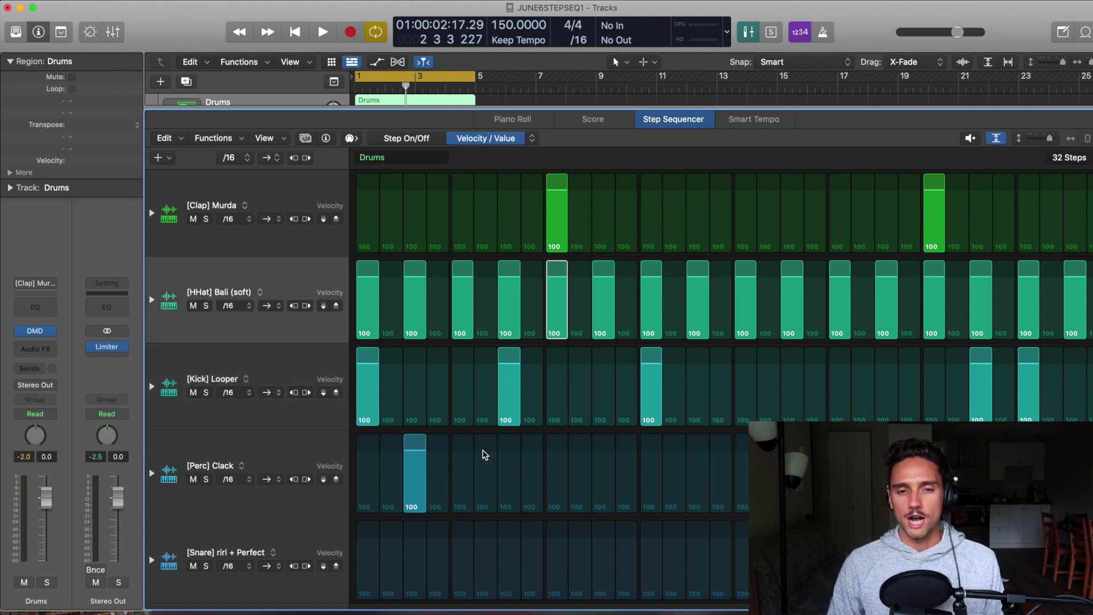
key("Up")
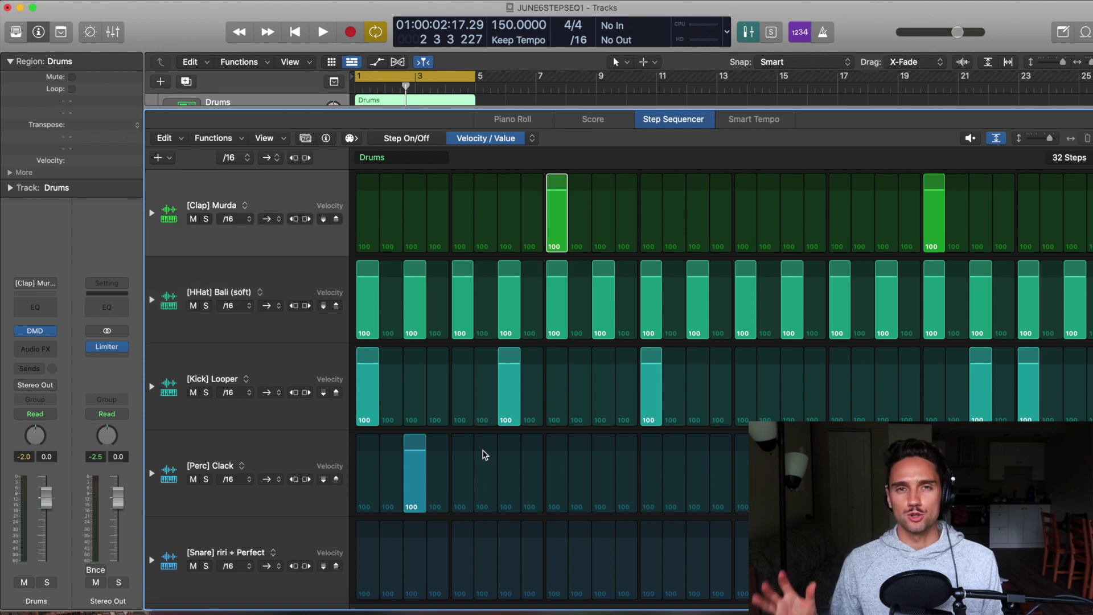
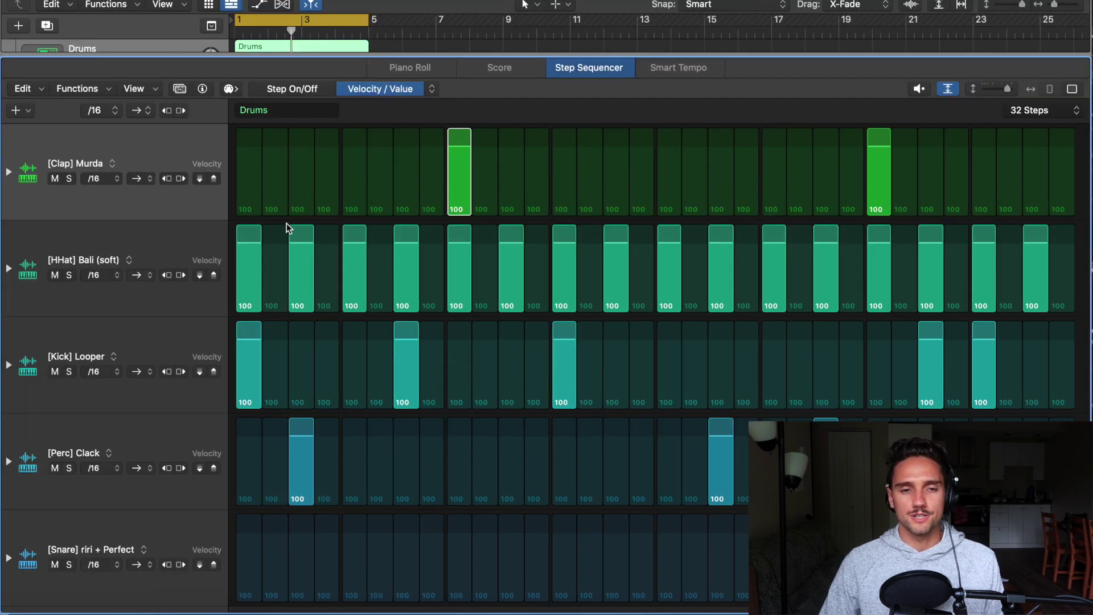
Lower the velocities of every second [HHat] Bali (soft) hit, with 81, 79 and 77 on steps 3, 7 and 11.
left_click_drag(299, 255, 1034, 256)
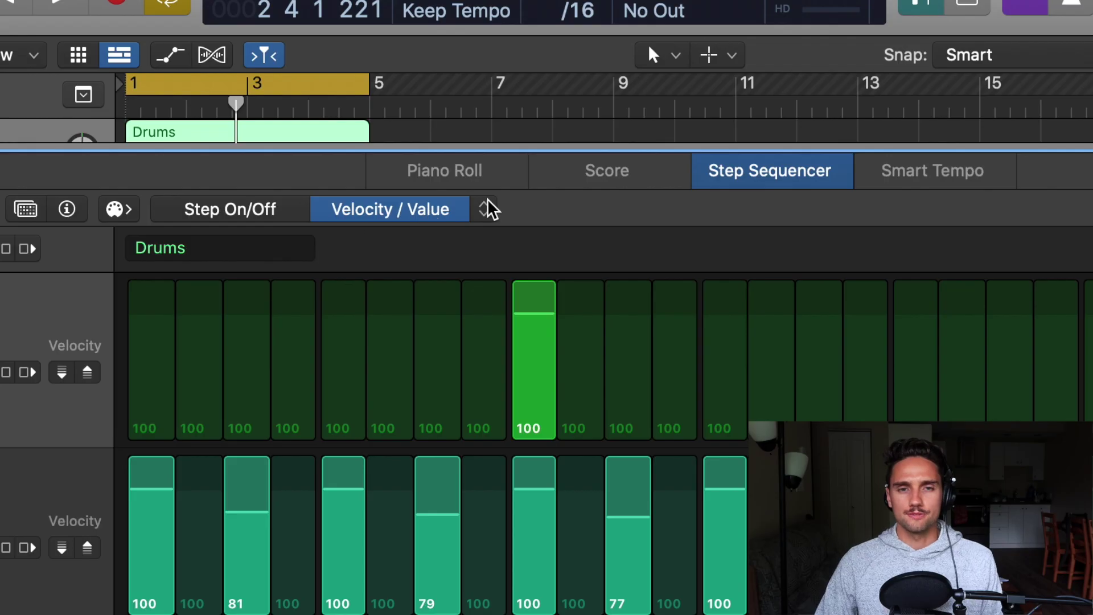
Switch the edit mode to Gate and shorten the gate of the [HHat] Bali (soft) hit on step 1 to about half.
left_click(487, 209)
left_click(480, 232)
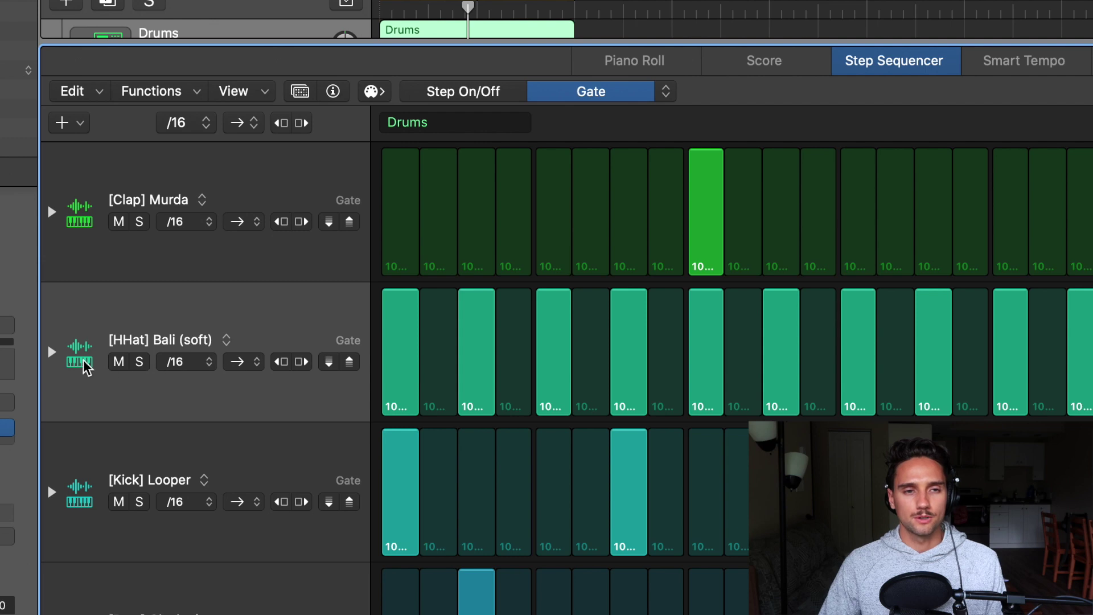
key("i")
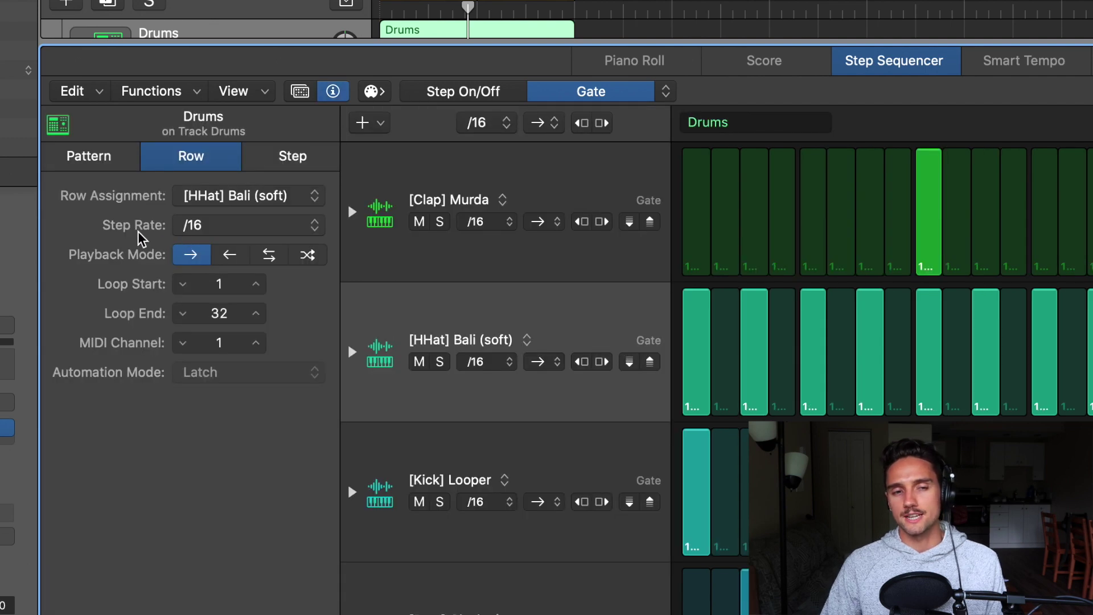
key("i")
left_click_drag(403, 302, 403, 342)
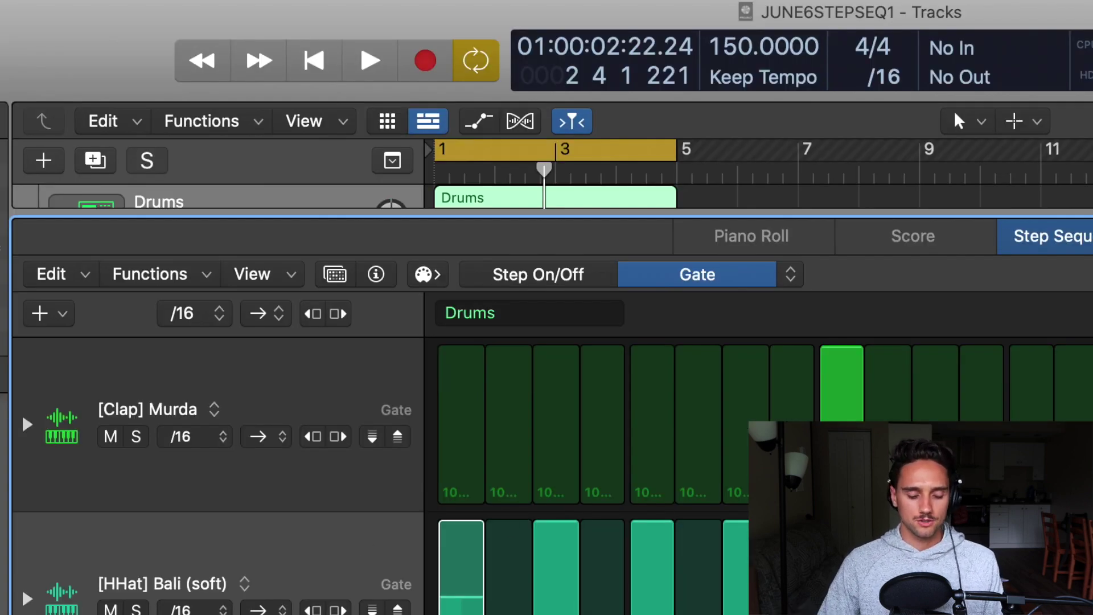
Convert the Drums pattern region in the Tracks area to a MIDI region.
key("e")
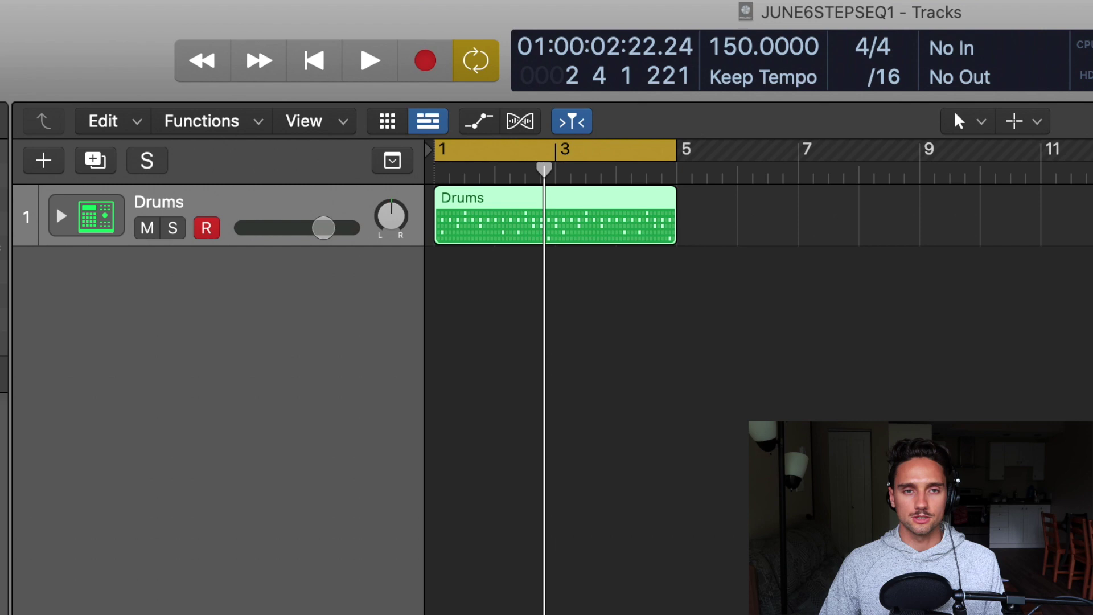
right_click(542, 207)
left_click(628, 240)
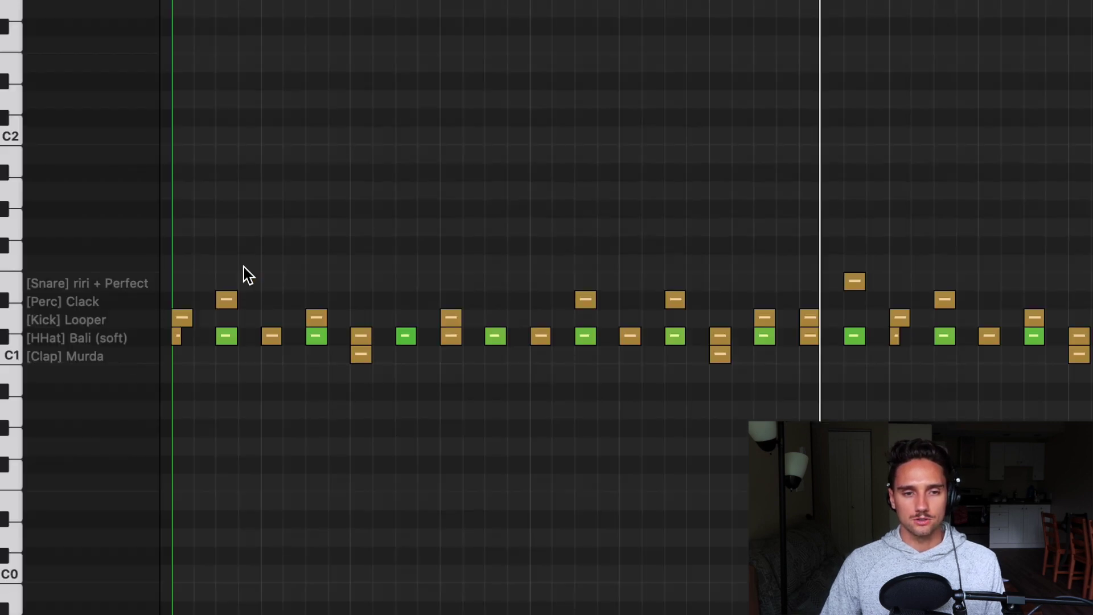
Compare the lengths of the first two [HHat] Bali (soft) notes in the Piano Roll, and undo the region conversion and gate change.
scroll(173, 308, "up", 5)
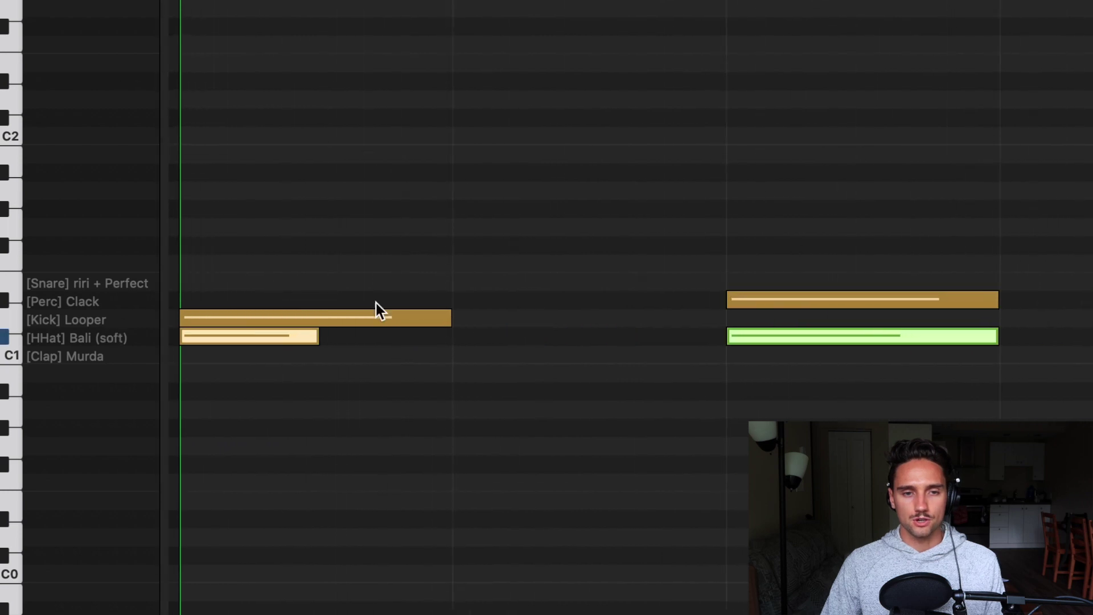
left_click(286, 331)
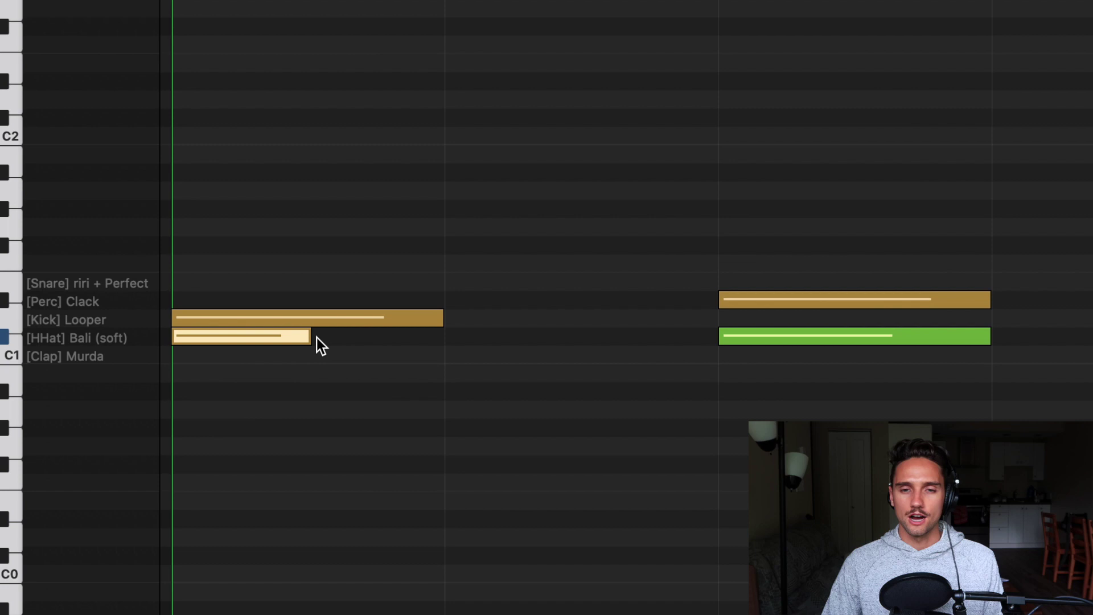
left_click(814, 337)
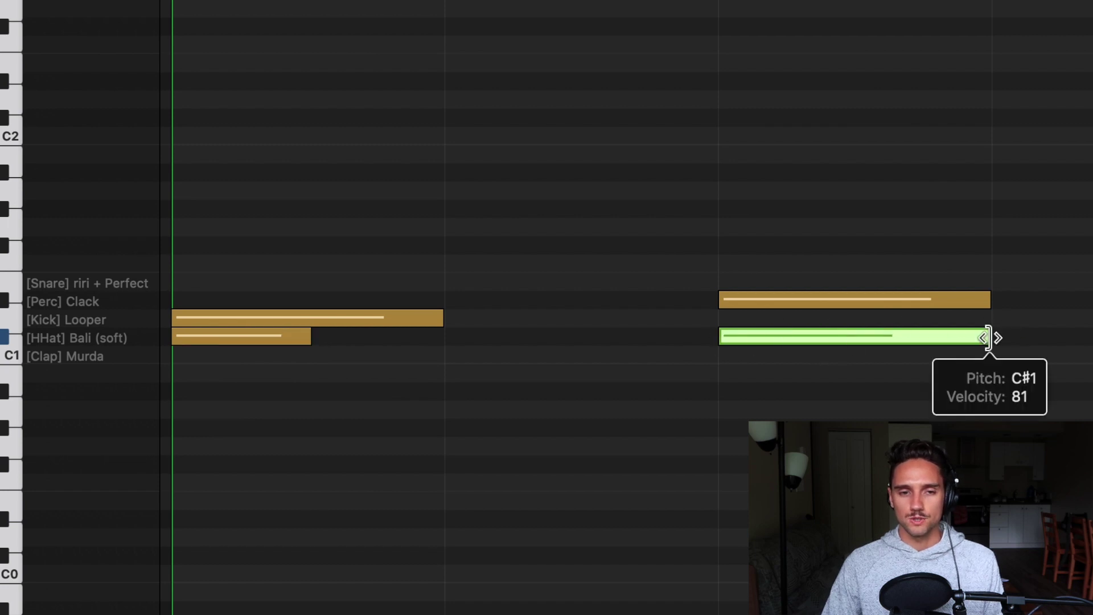
key("z")
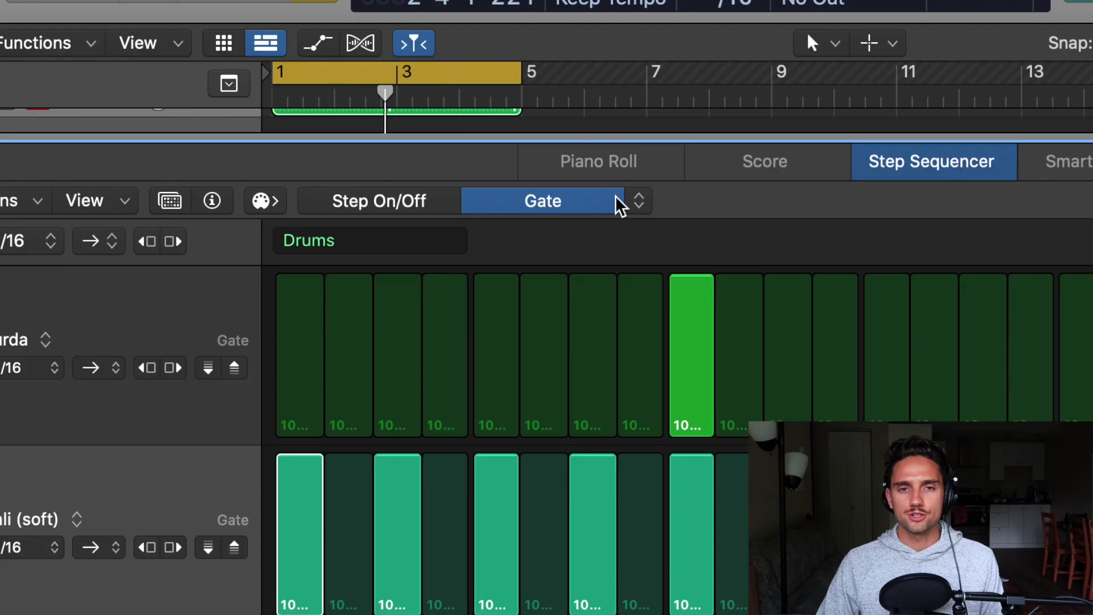
Go through the Tie, Note and Octave edit modes to view how each displays the pattern's steps.
left_click(618, 205)
left_click(676, 232)
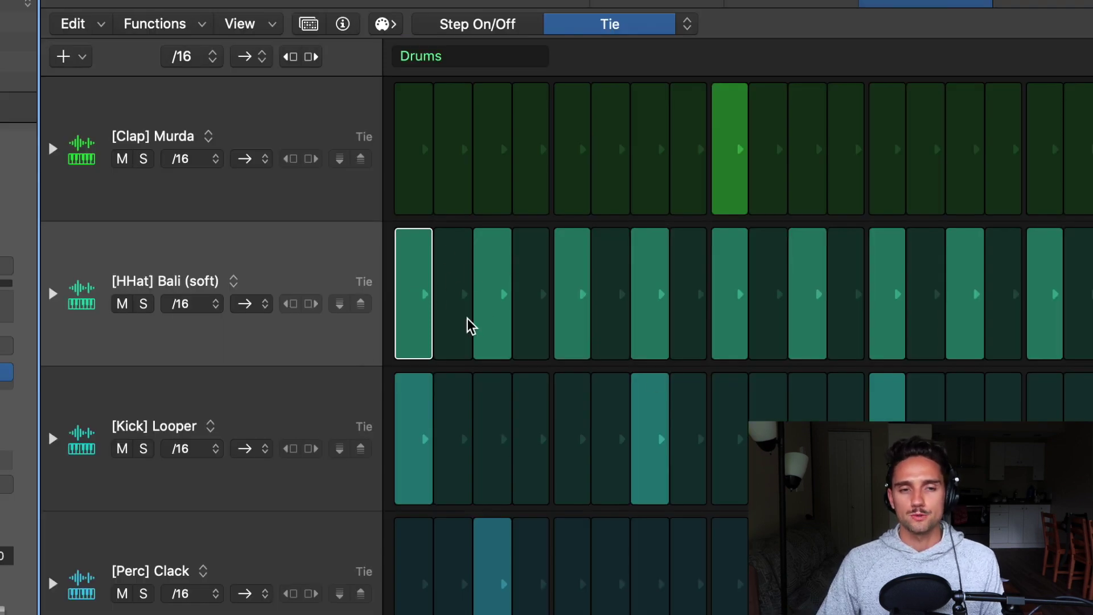
left_click_drag(441, 303, 504, 303)
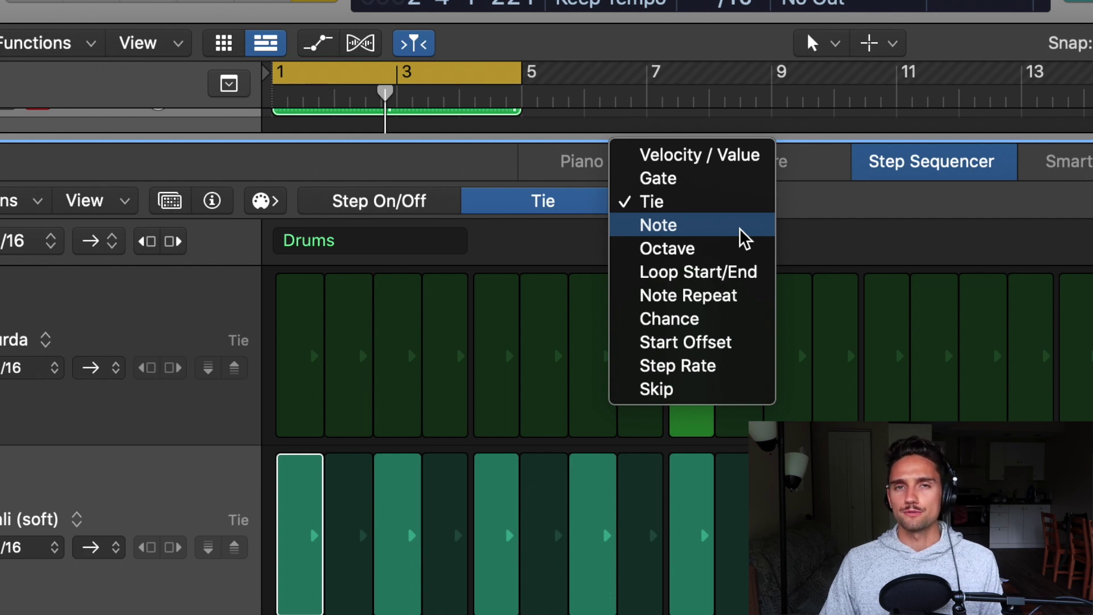
left_click(740, 229)
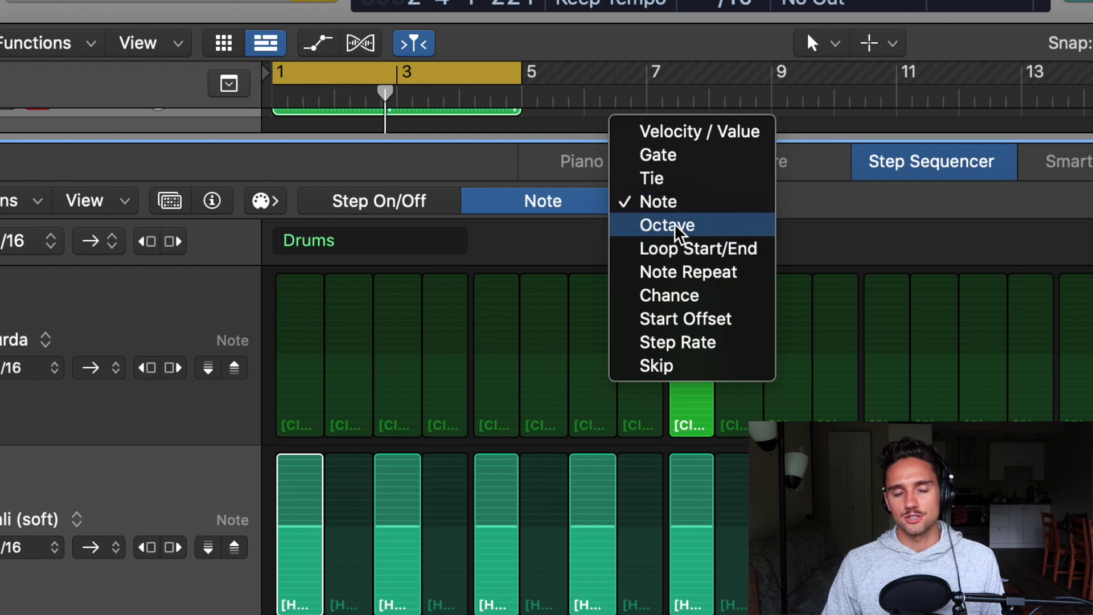
left_click(682, 226)
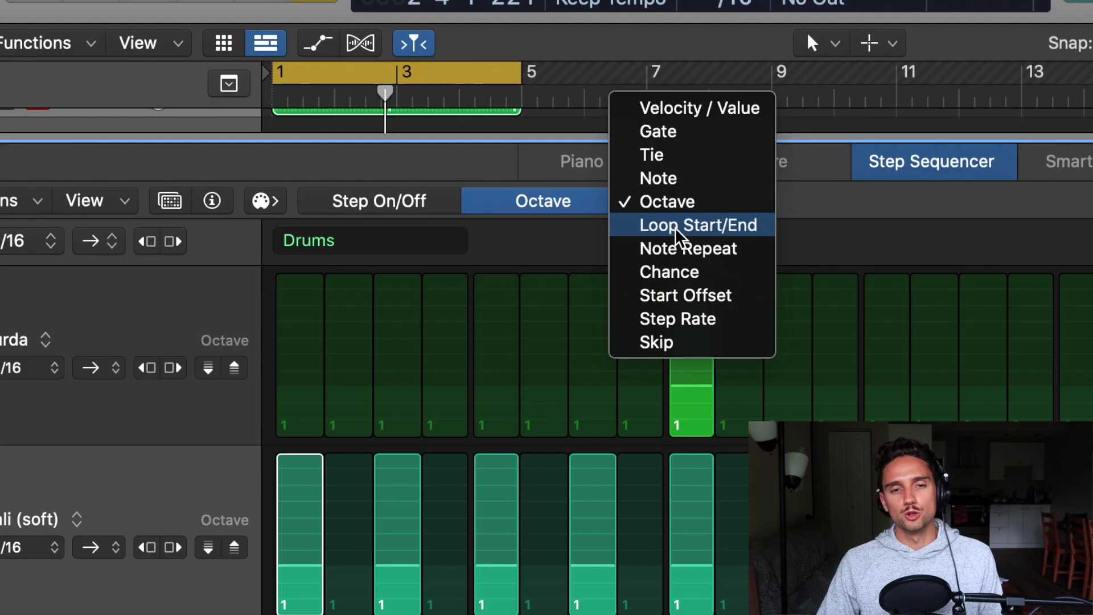
Switch the edit mode to Loop Start/End, end the [Kick] Looper row's loop at step 16 and play the pattern.
left_click(672, 225)
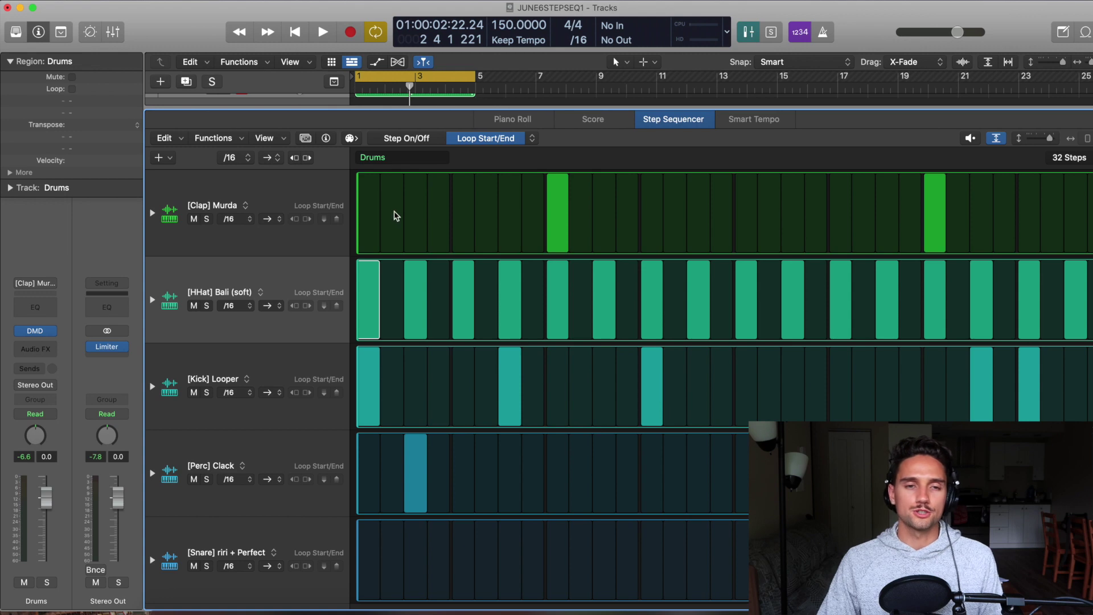
mouse_move(367, 213)
left_mouse_down()
mouse_move(500, 213)
mouse_move(358, 213)
left_mouse_up()
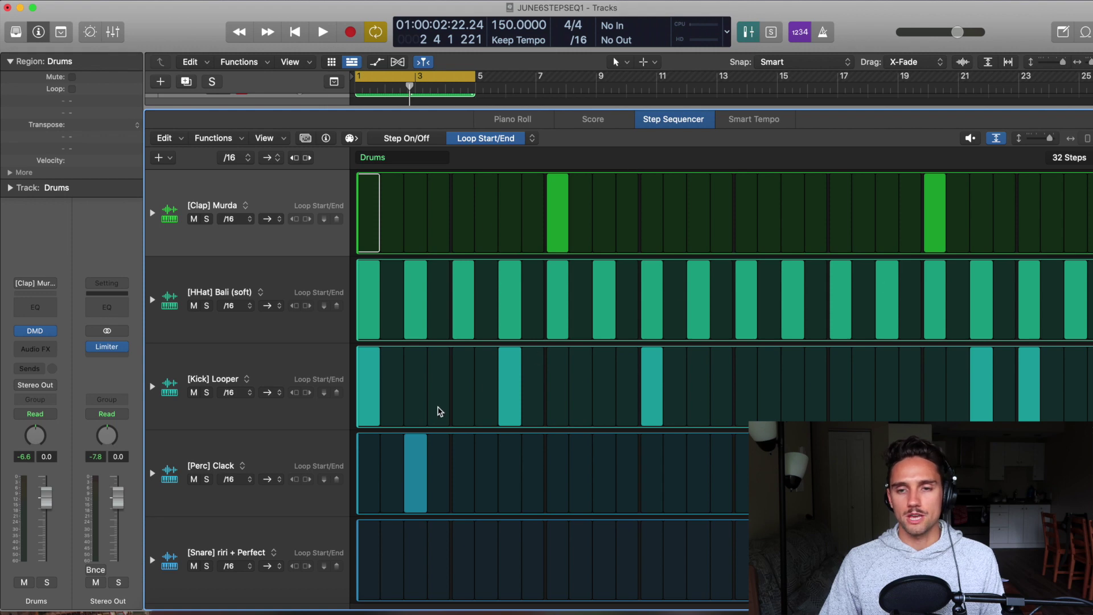
left_click_drag(369, 388, 730, 396)
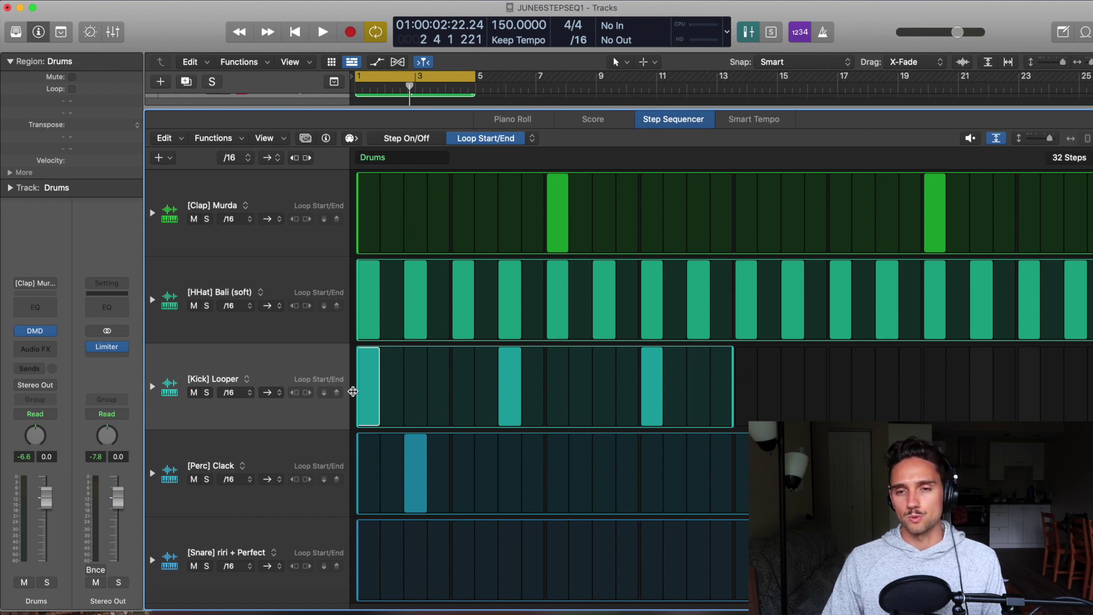
key("space")
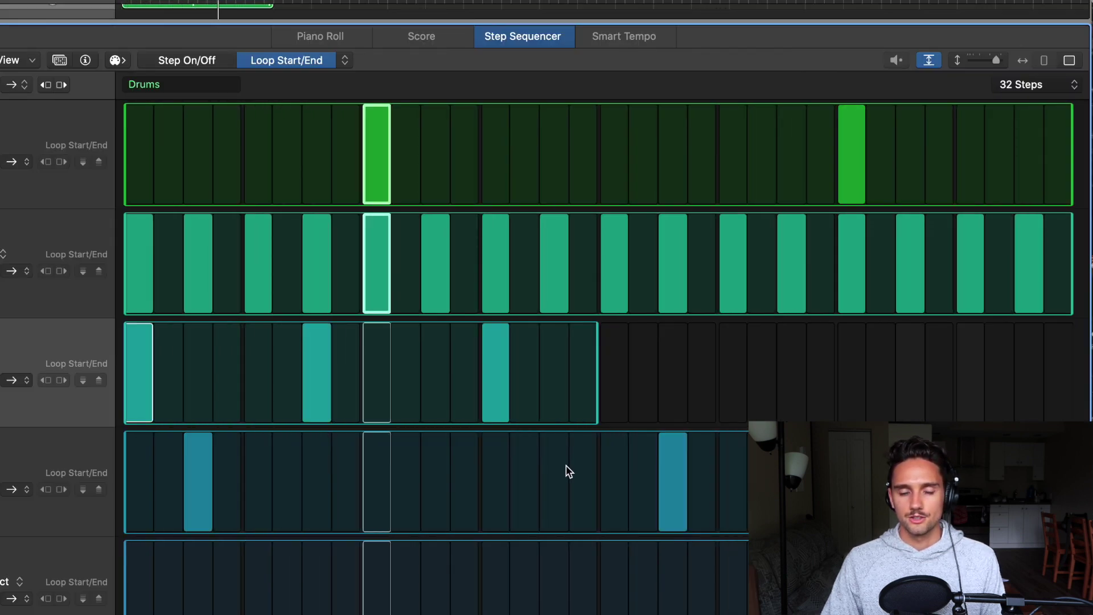
key("space")
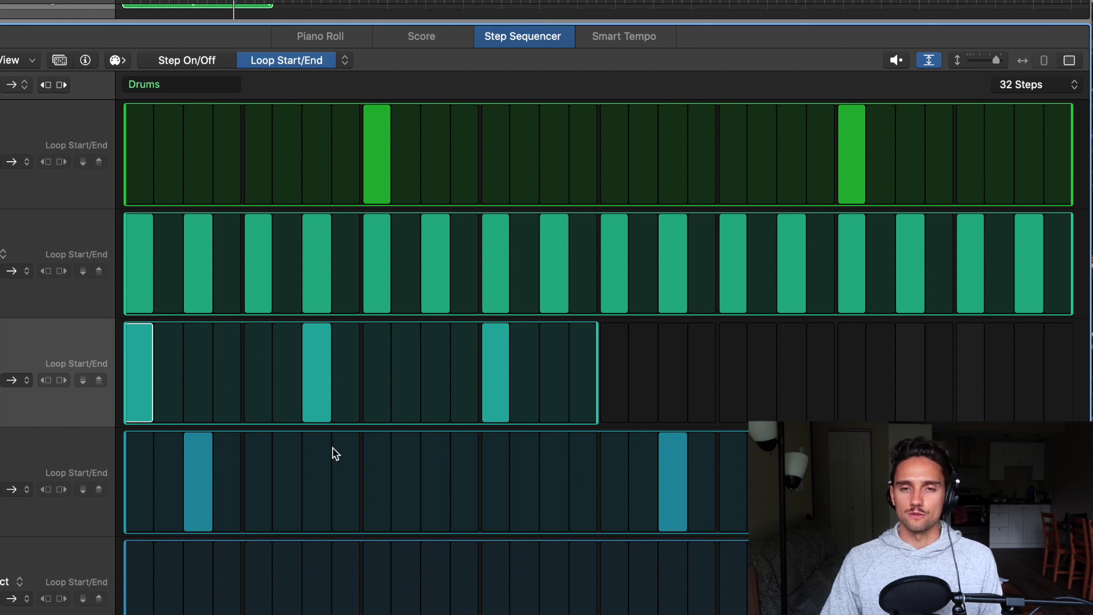
Try other loop lengths on the [Kick] Looper row, narrowing it to steps 5 to 11, and play the pattern.
left_click(909, 377)
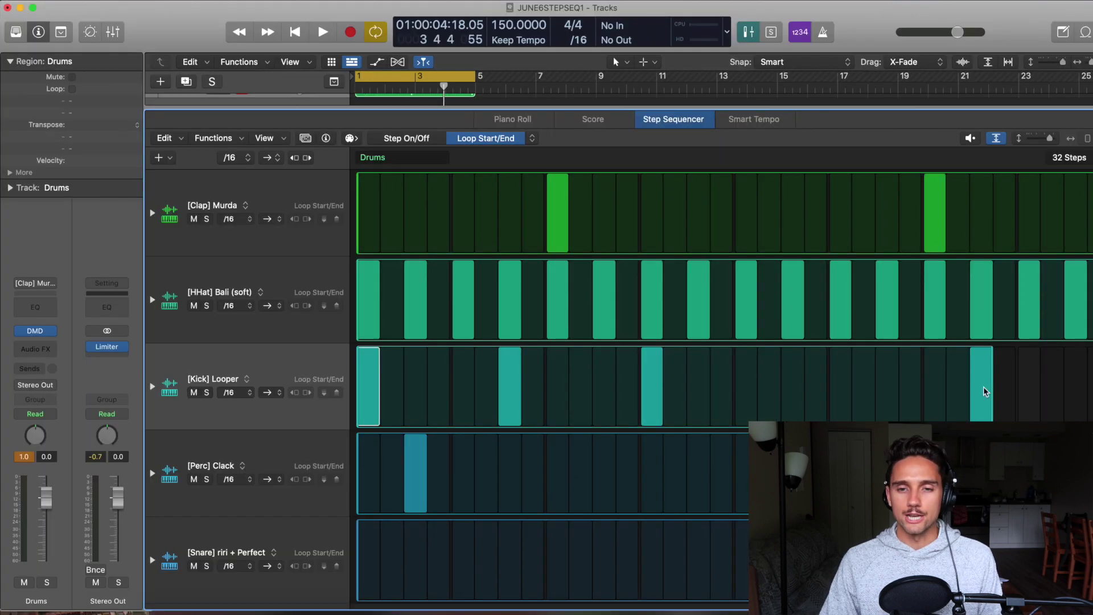
left_click_drag(792, 388, 476, 386)
key("space")
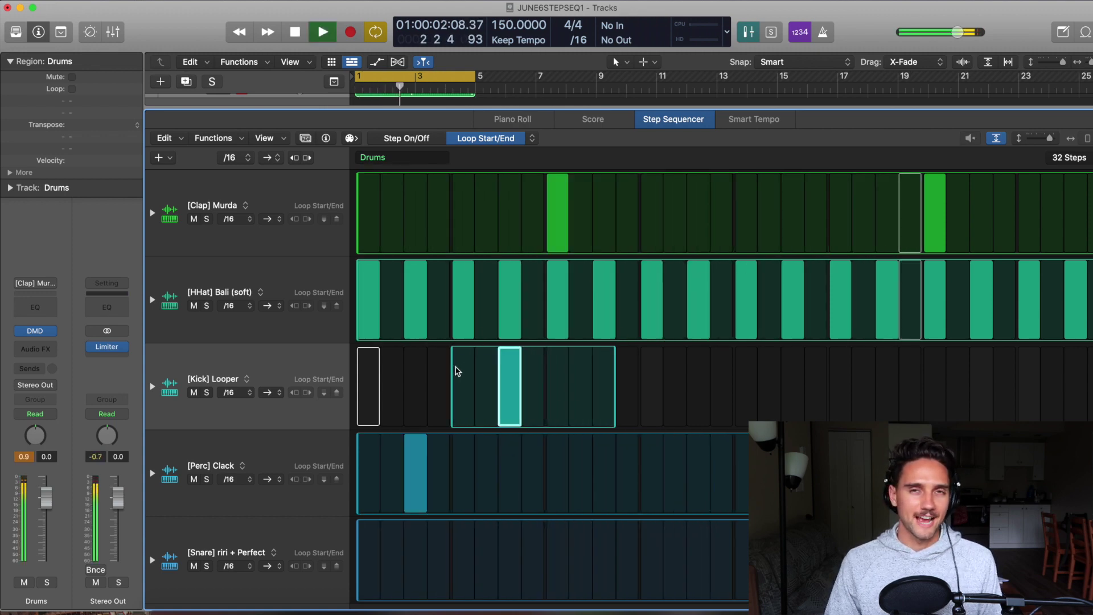
key("space")
Extend the [Kick] Looper row's loop to span the full pattern, from step 1 to step 32.
left_click_drag(454, 371, 220, 371)
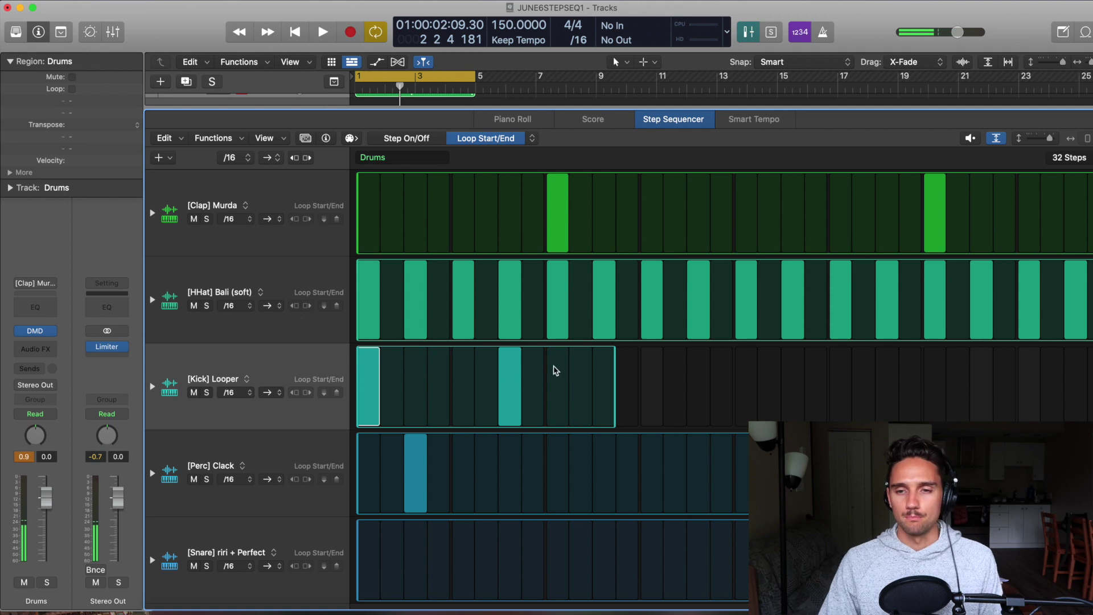
left_click_drag(623, 375, 1088, 380)
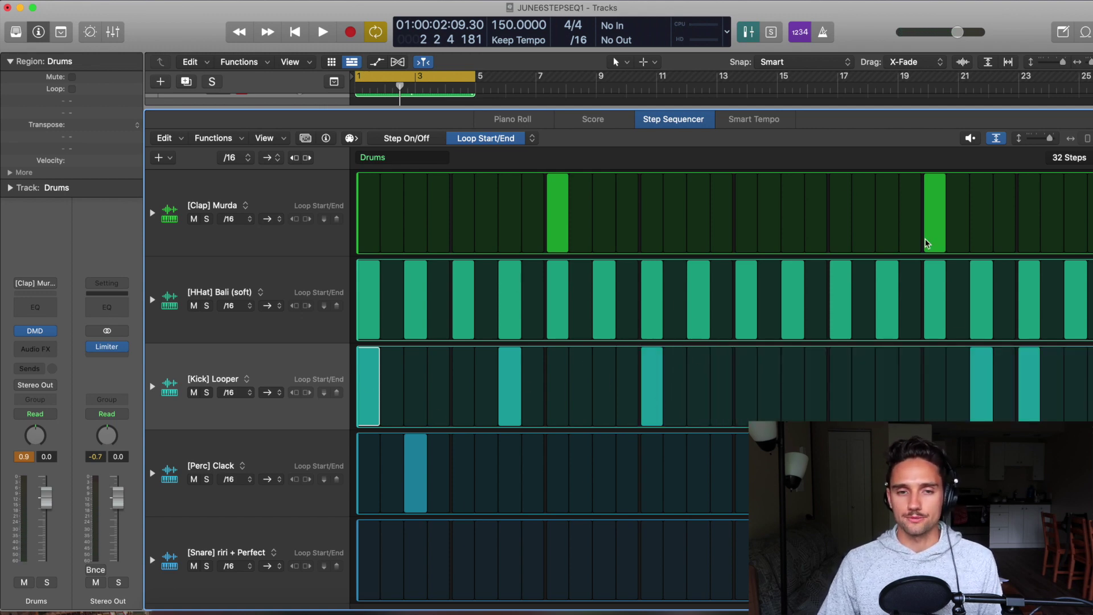
Try shortening the [HHat] Bali (soft) row's loop to its first few steps and play the pattern.
left_click_drag(1087, 323, 422, 313)
key("space")
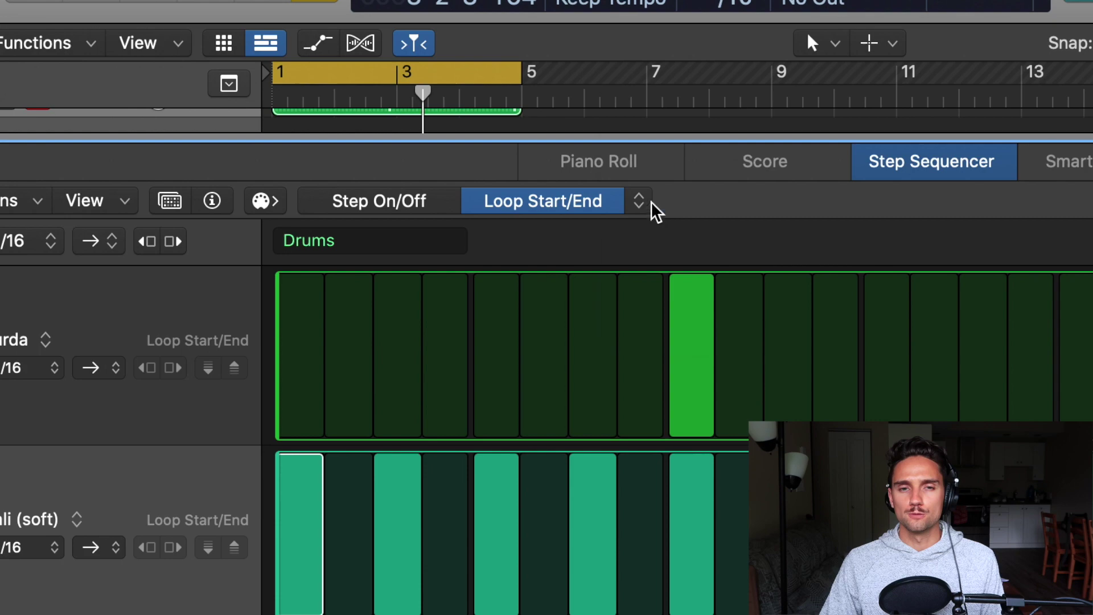
Switch the edit mode to Note Repeat and set step 3 of the [HHat] Bali (soft) row to 4 repeats.
left_click(710, 62)
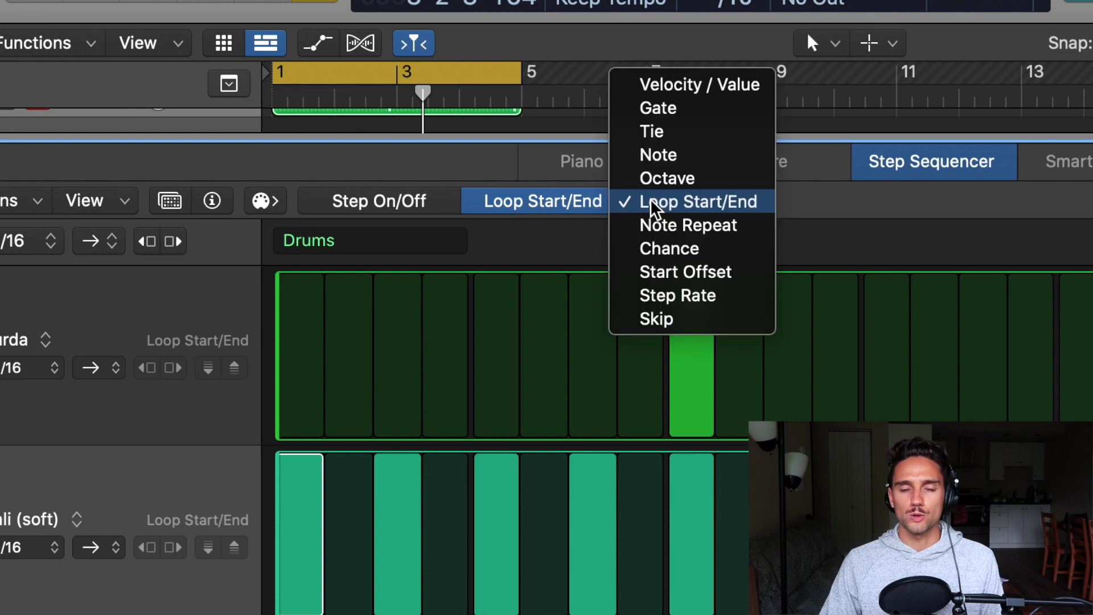
left_click(665, 227)
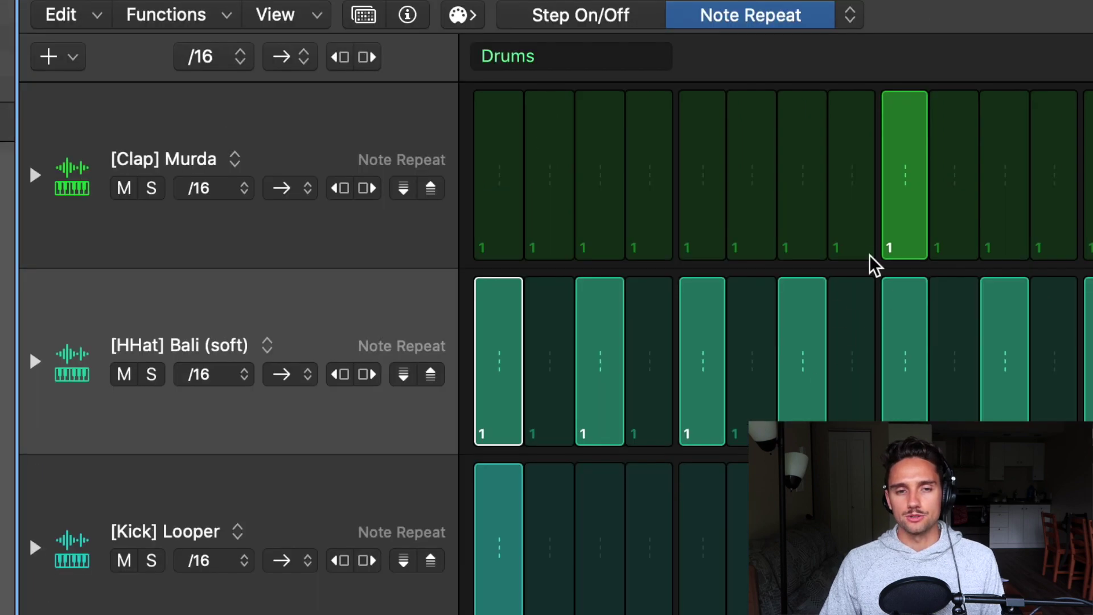
mouse_move(611, 414)
left_mouse_down()
mouse_move(613, 433)
mouse_move(592, 344)
mouse_move(583, 190)
mouse_move(628, 453)
mouse_move(589, 319)
mouse_move(588, 429)
mouse_move(590, 390)
mouse_move(605, 413)
left_mouse_up()
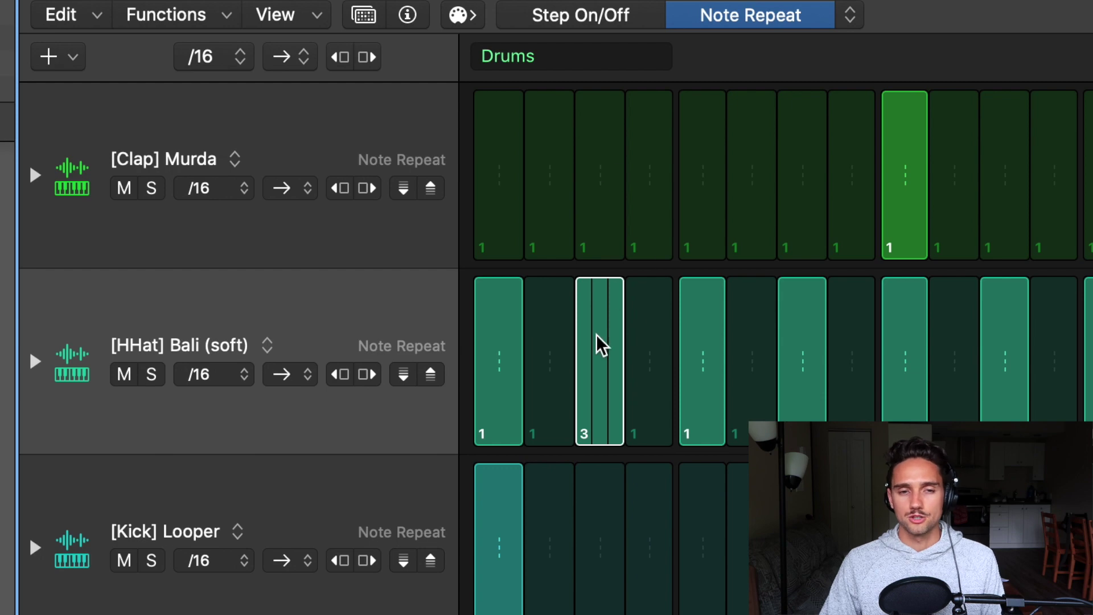
left_click_drag(606, 422, 605, 547)
left_click_drag(615, 407, 612, 383)
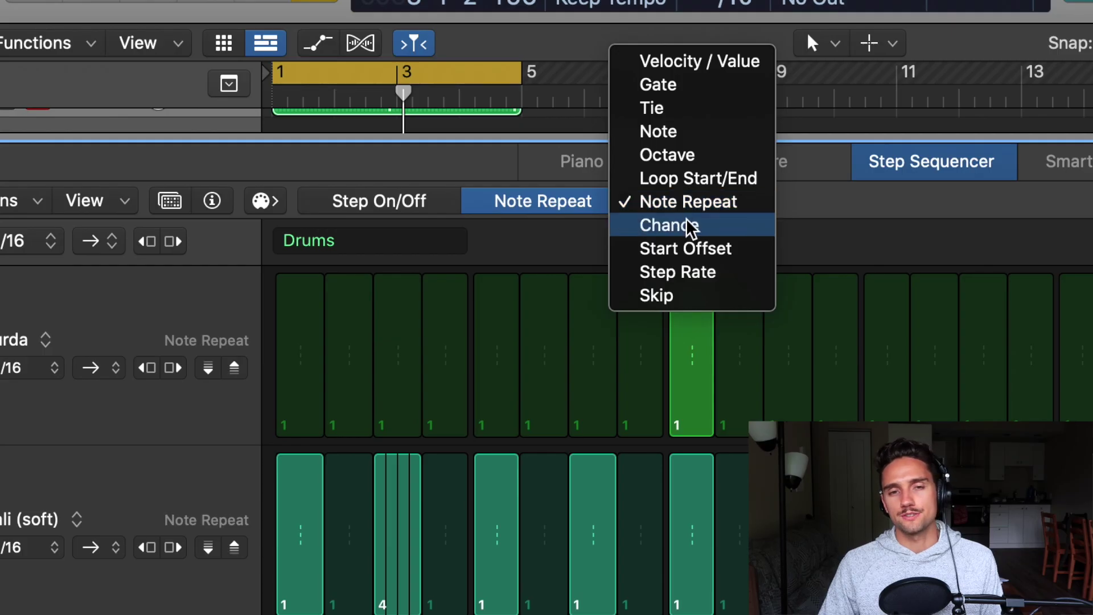
In Chance mode, set [HHat] Bali (soft) steps 3, 5, 11, 13, 14 and 17 to 50, 48, 77, 49, 50 and 52%, and play the pattern.
left_click(692, 228)
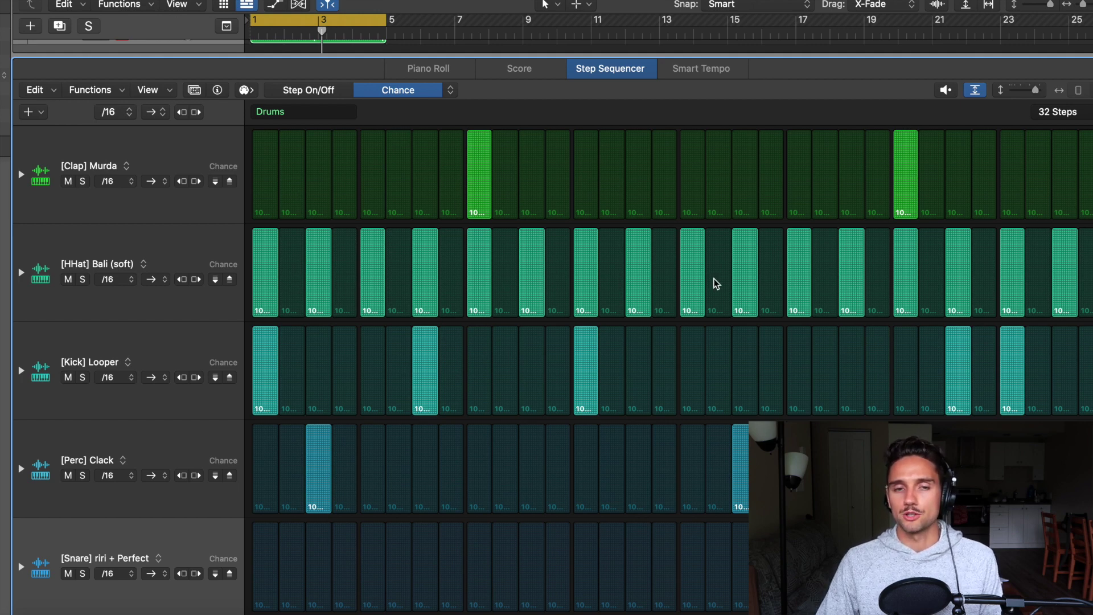
left_click(323, 282)
left_click(373, 279)
left_click_drag(543, 277, 535, 347)
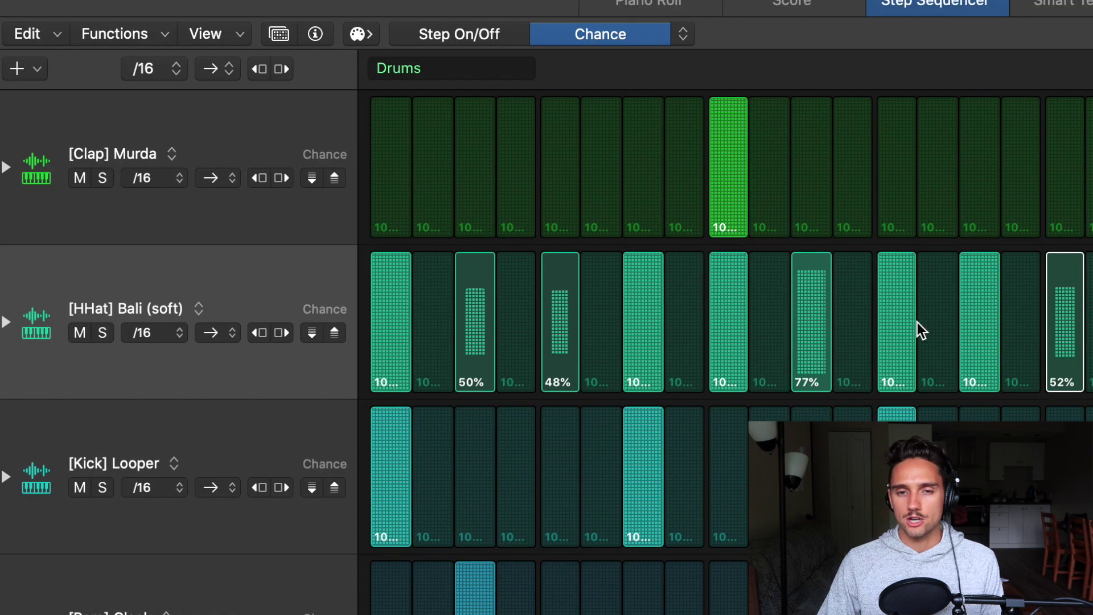
left_click(919, 322)
left_click(910, 323)
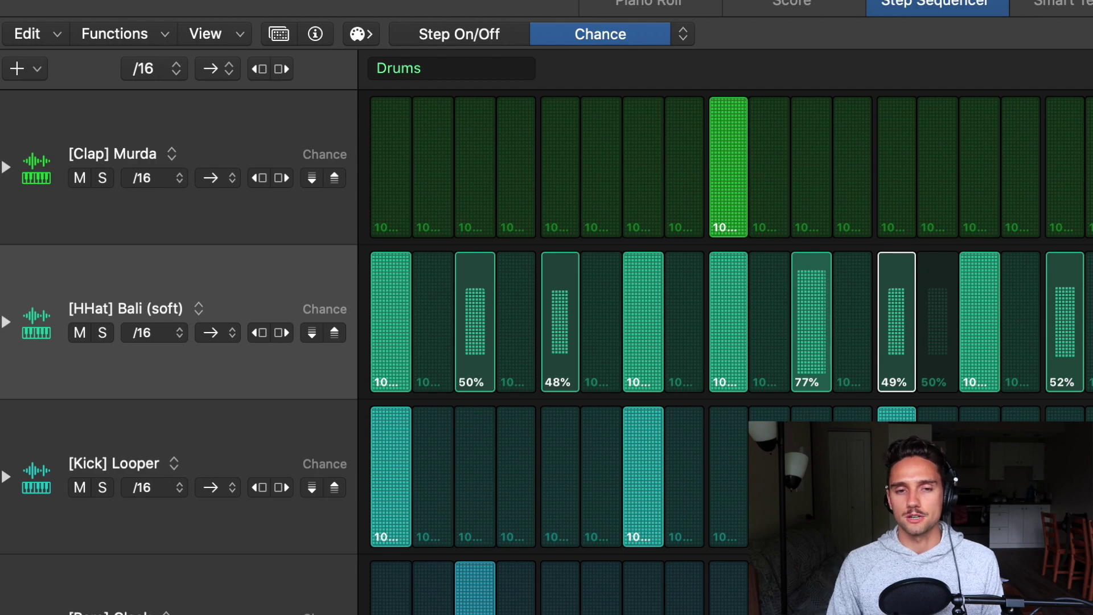
key("space")
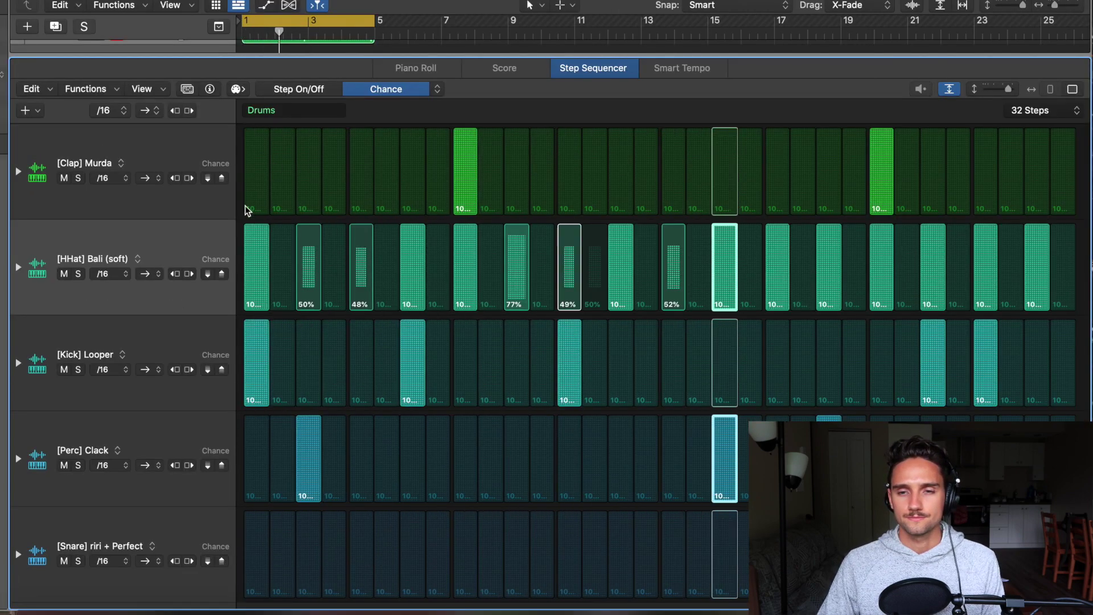
Solo the [HHat] Bali (soft) row during playback, and set the chance of its steps 21 and 27 to 45% and 68%.
left_click(78, 274)
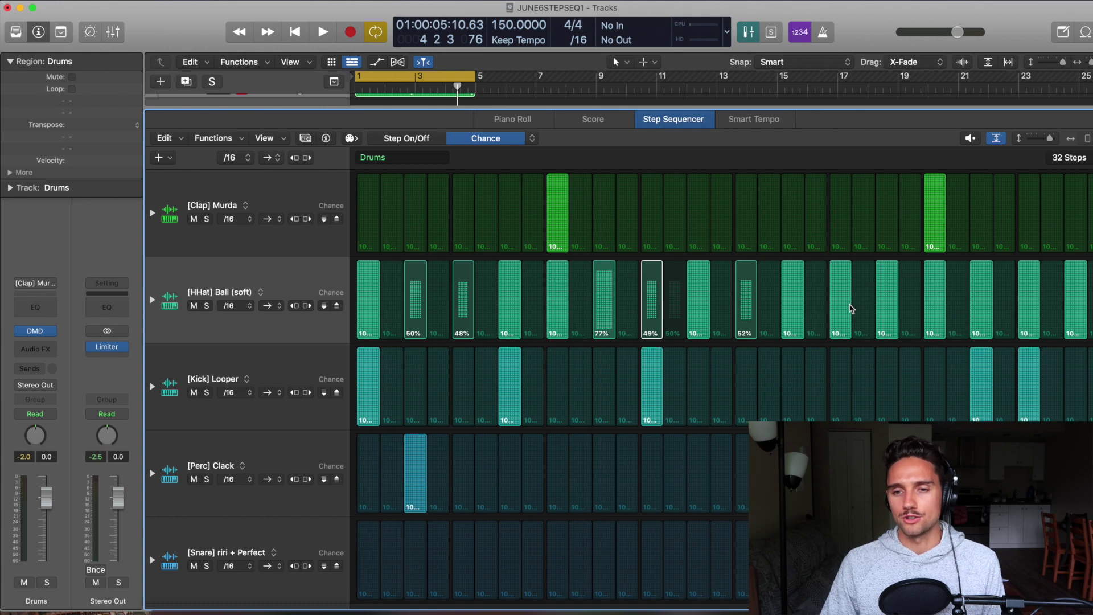
left_click_drag(842, 308, 841, 299)
left_click_drag(981, 308, 981, 291)
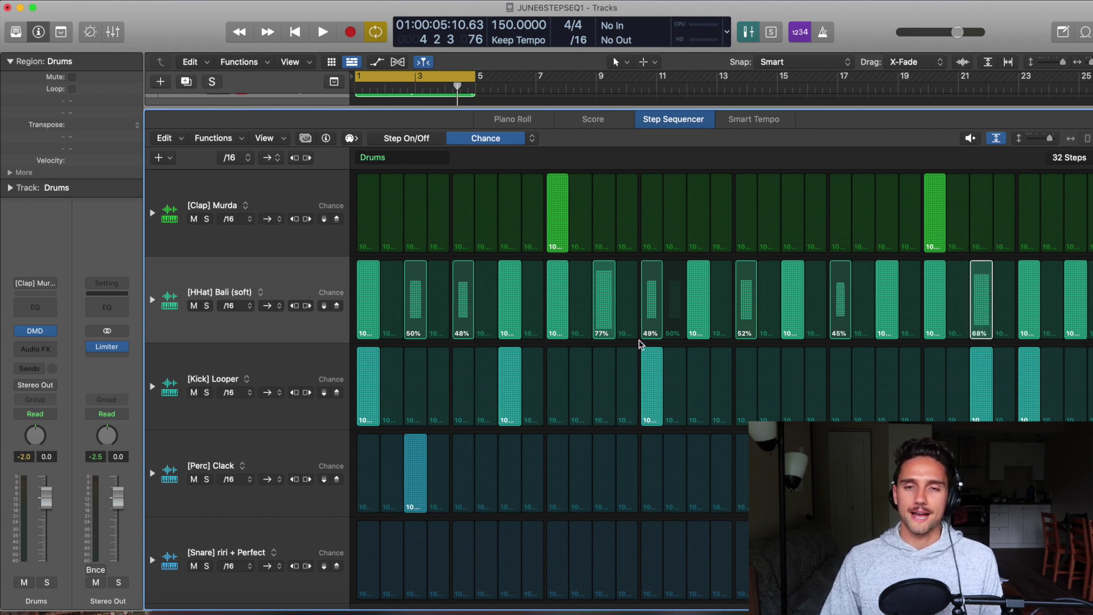
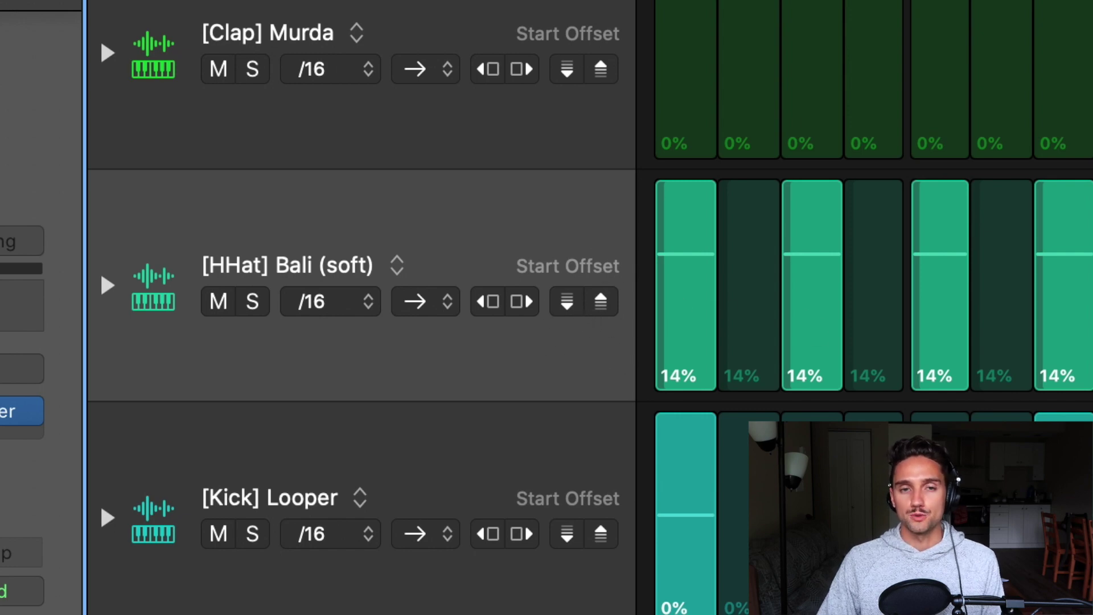
In Start Offset mode, raise the [HHat] Bali (soft) row's offset to 17%, with its first step at 18%.
left_click_drag(804, 263, 805, 259)
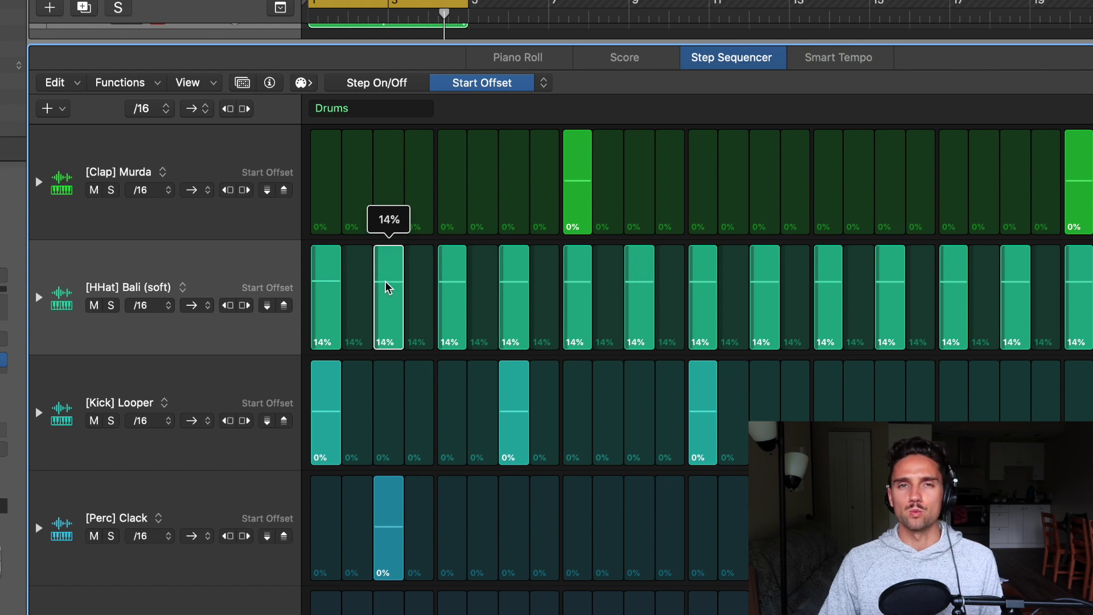
left_click_drag(387, 287, 353, 288)
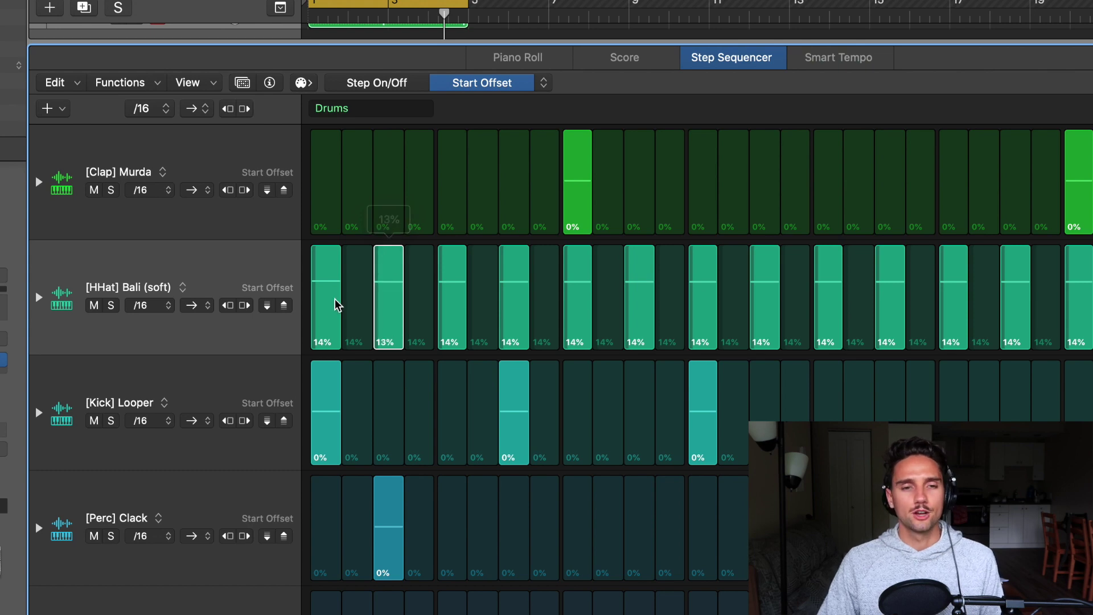
left_click(283, 306)
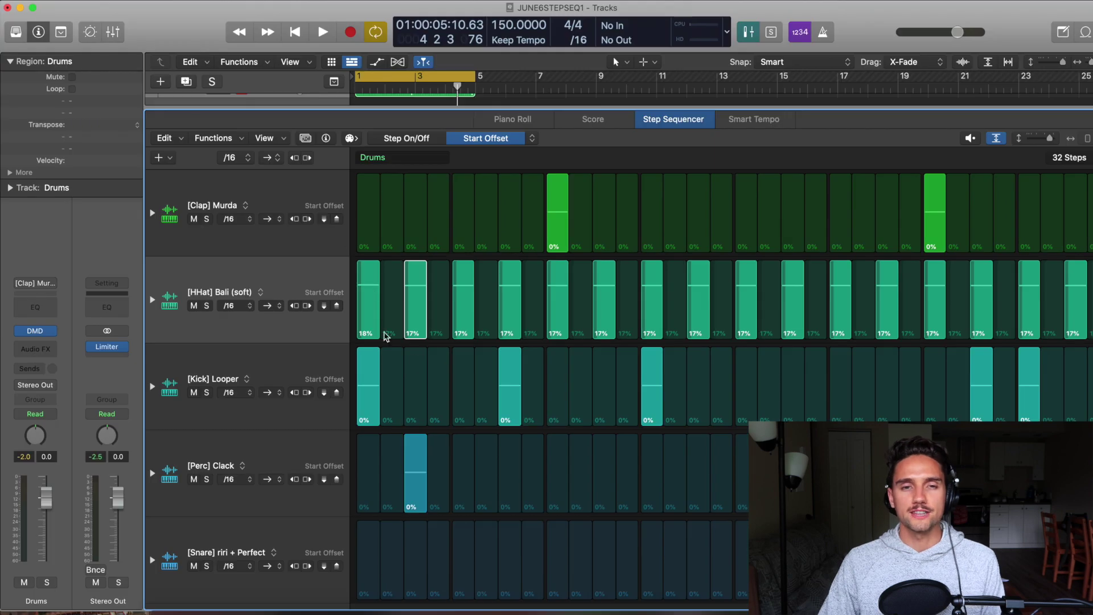
Convert the Drums pattern region to a MIDI region, and select all hi-hat notes in the Piano Roll for a close-up view.
key("e")
right_click(430, 104)
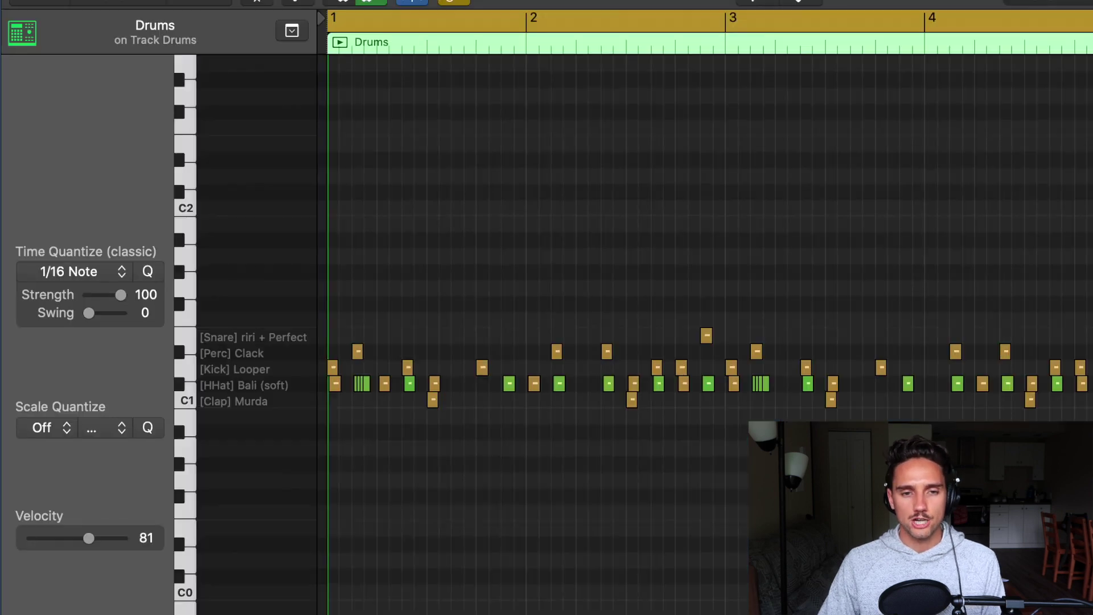
key("super+Right")
key("super+Right")
key("super+Right")
scroll(472, 385, "left", 10)
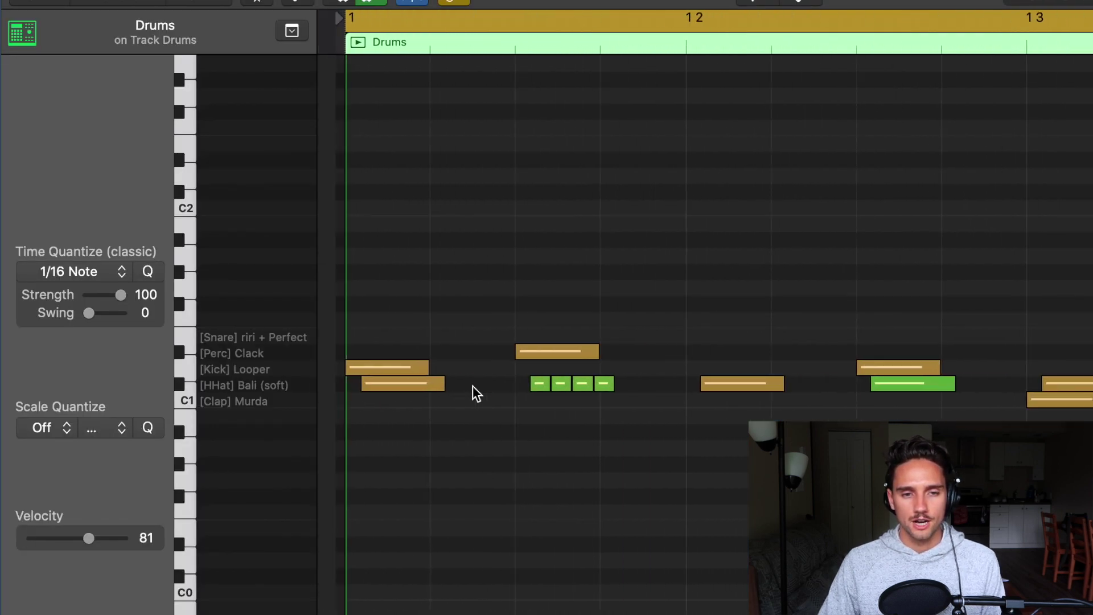
key("super+a")
key("super+Right")
key("super+Right")
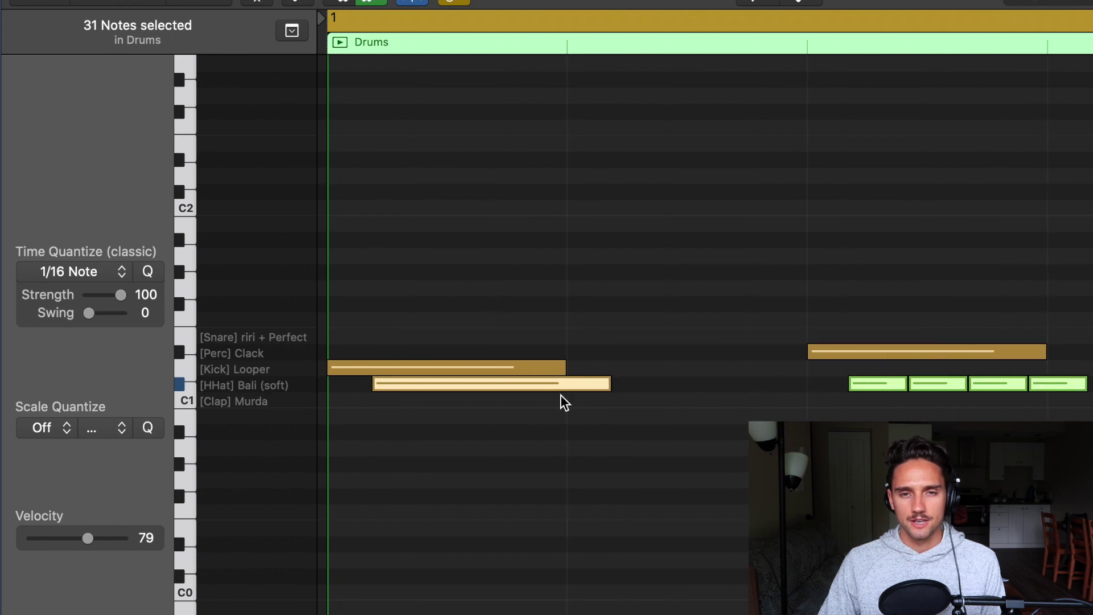
Place the playhead on the grid line before the repeated hi-hat notes to compare their offset, and play the region.
left_click(808, 52)
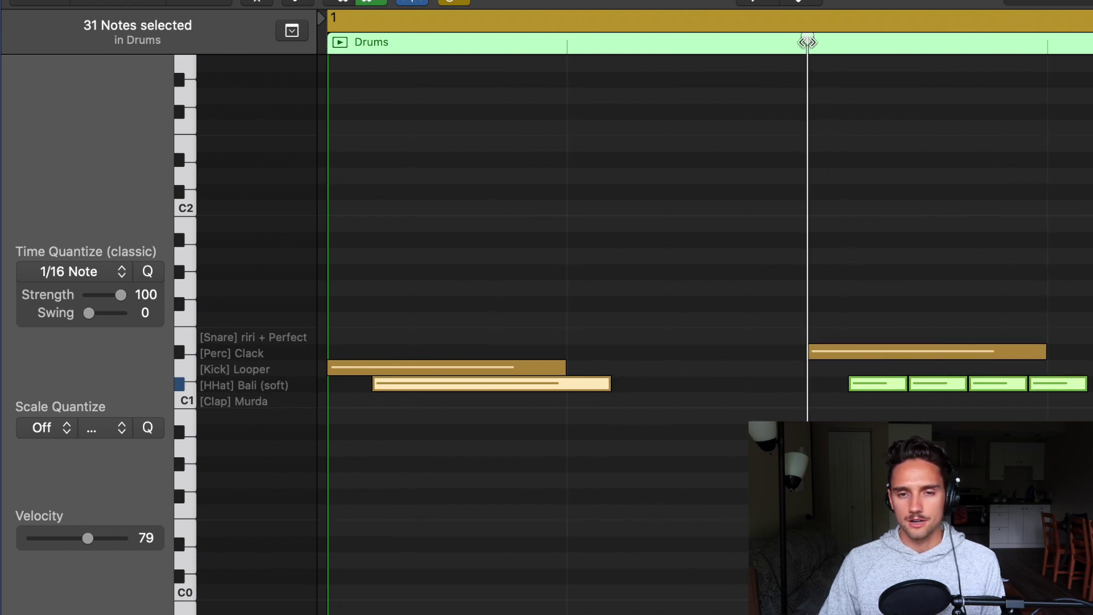
left_click(826, 394)
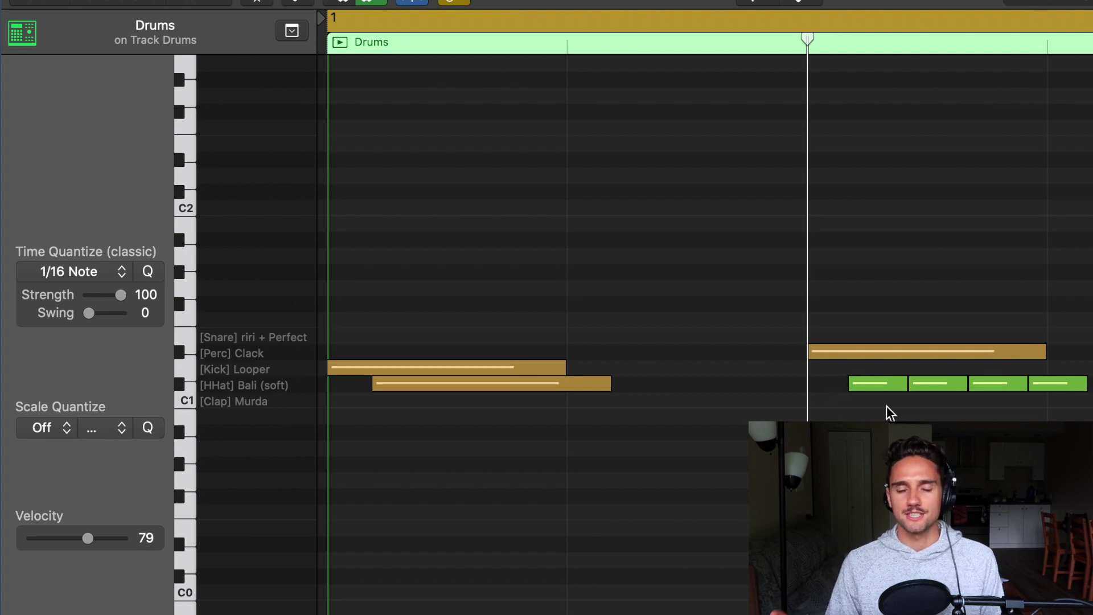
left_click(858, 382)
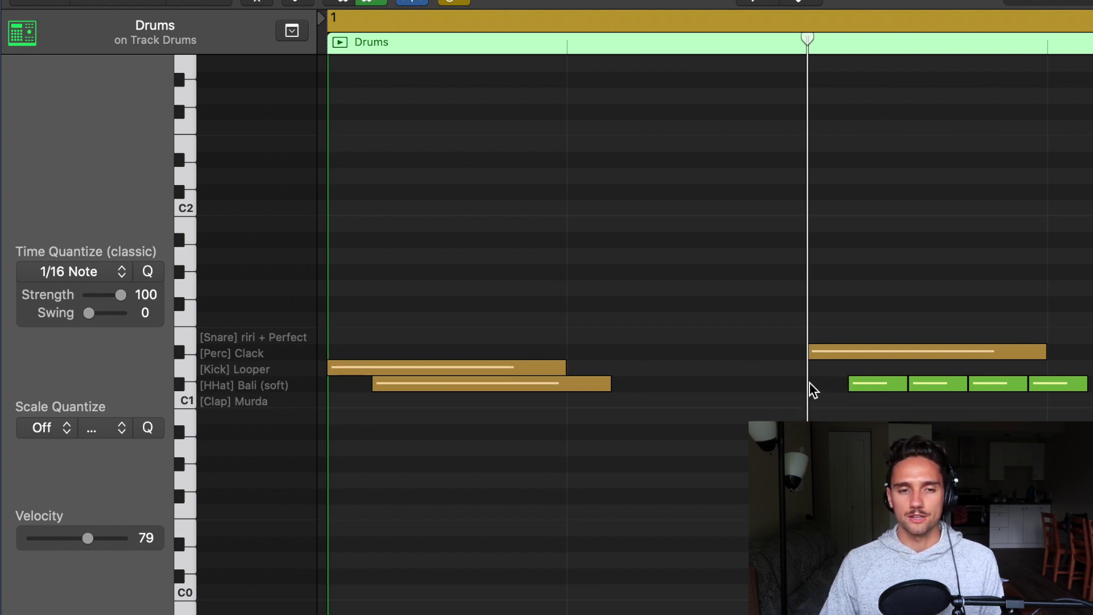
key("super+Left")
key("super+Left")
key("super+Left")
key("space")
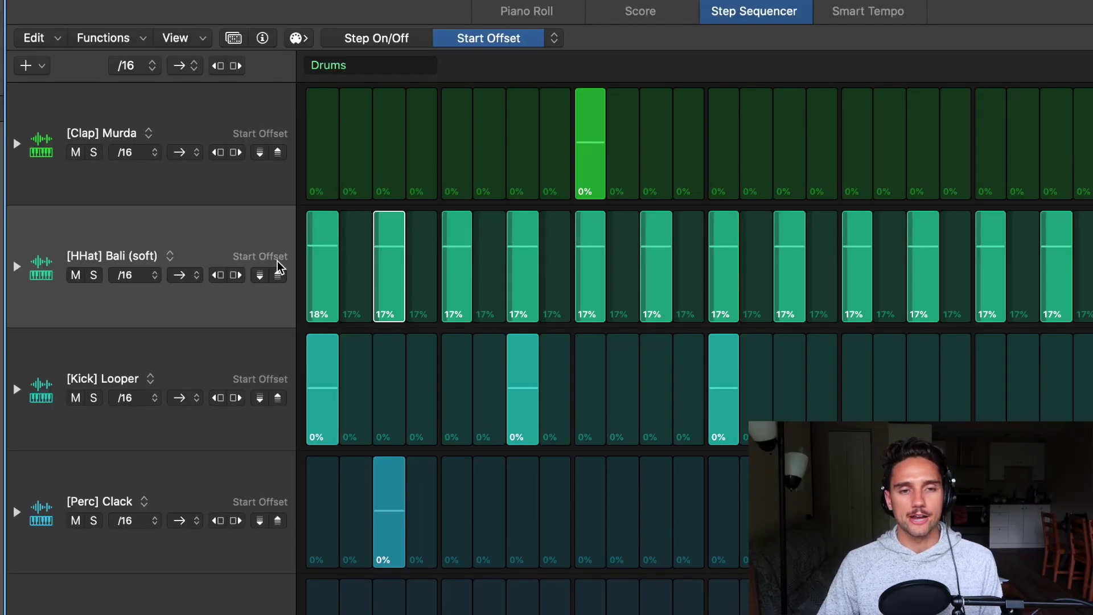
Lower the [HHat] Bali (soft) row's start offset to 7%, with its first step at 8%.
left_click(261, 275)
left_click(261, 277)
left_click(260, 276)
left_click(260, 276)
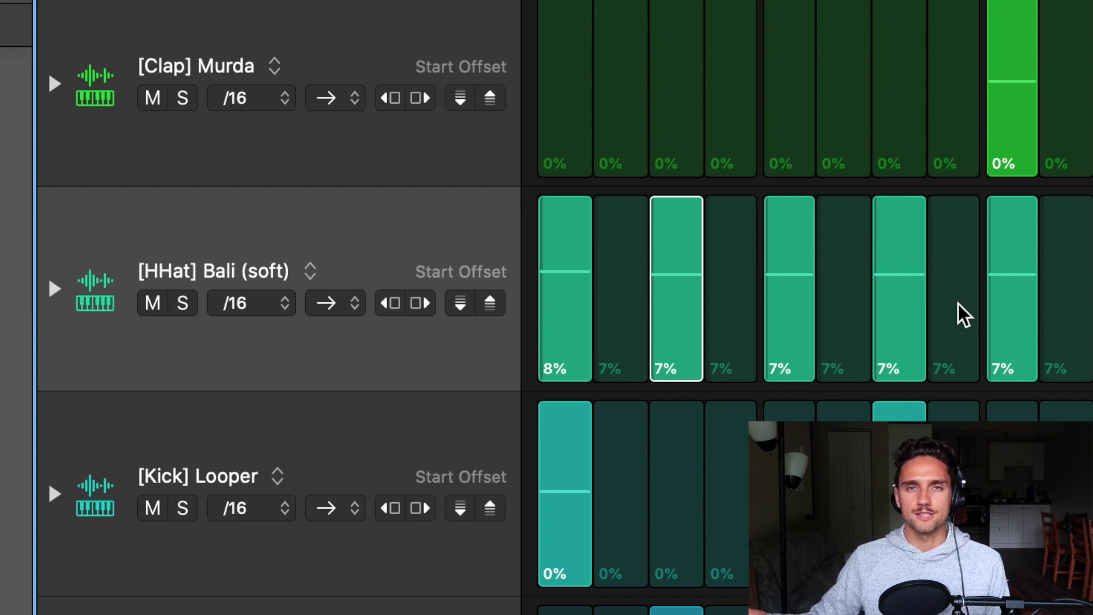
Try rotating the [HHat] Bali (soft) row by one step, the [Clap] Murda row by three and the [Perc] Clack row, and shift them back.
left_click(420, 303)
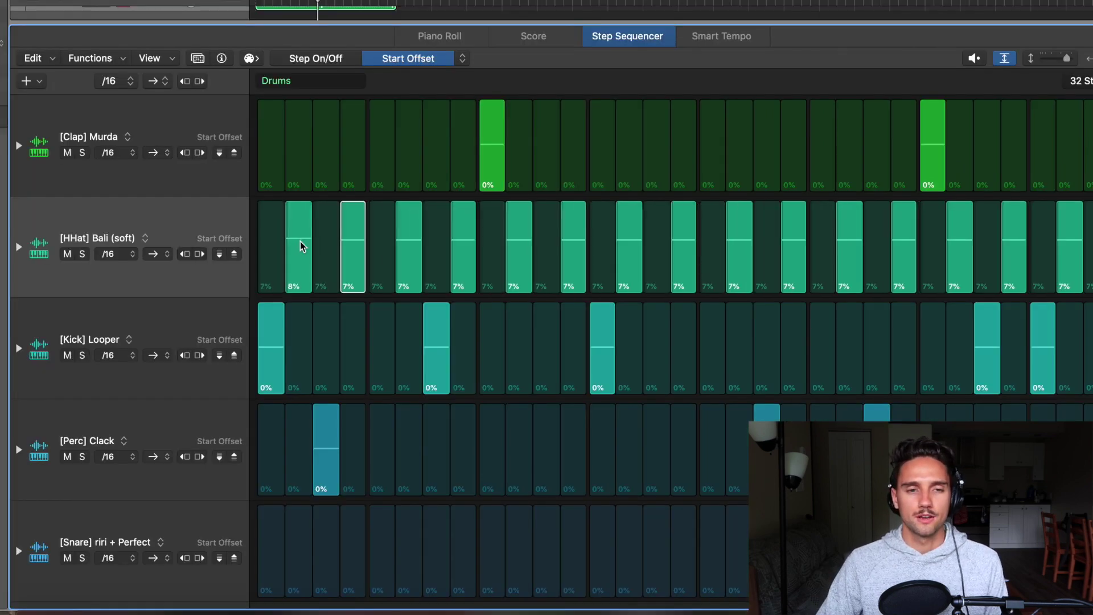
left_click(185, 254)
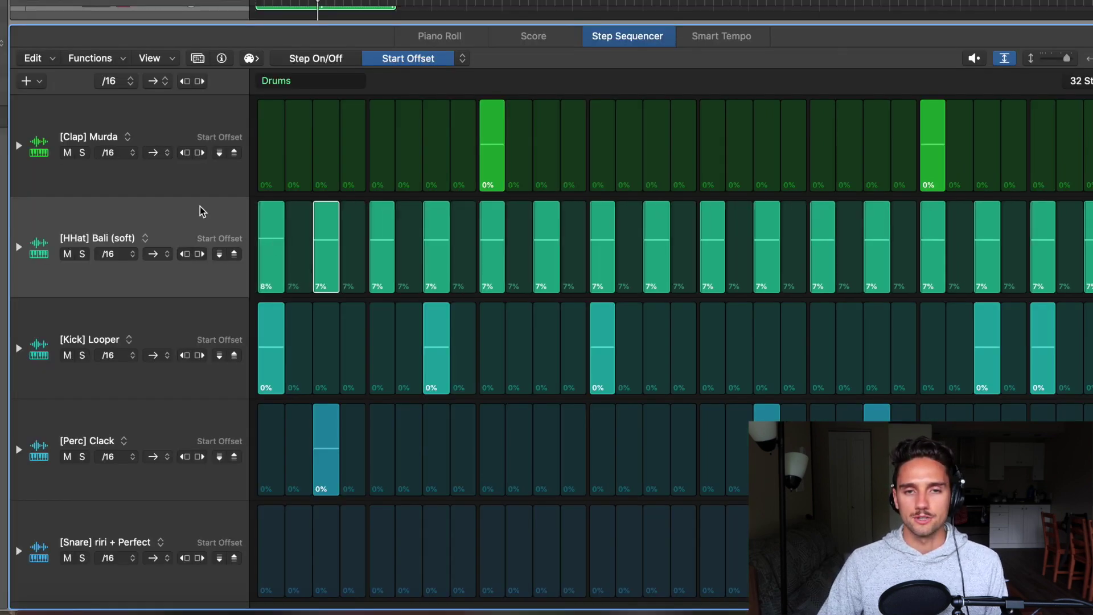
left_click(200, 154)
left_click(200, 151)
left_click(200, 151)
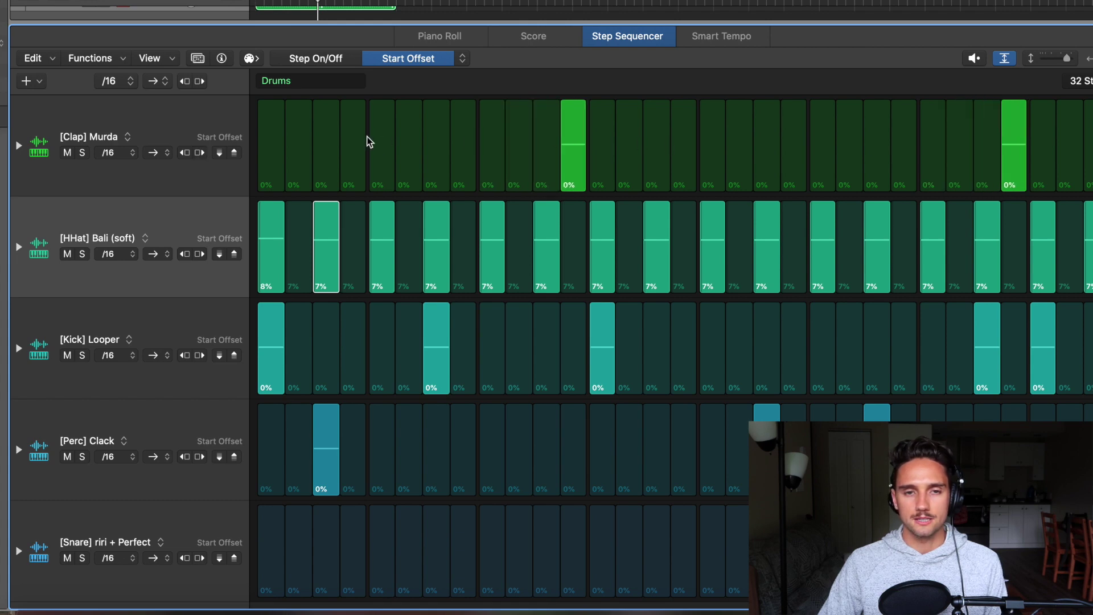
left_click(185, 153)
left_click(185, 152)
left_click(185, 152)
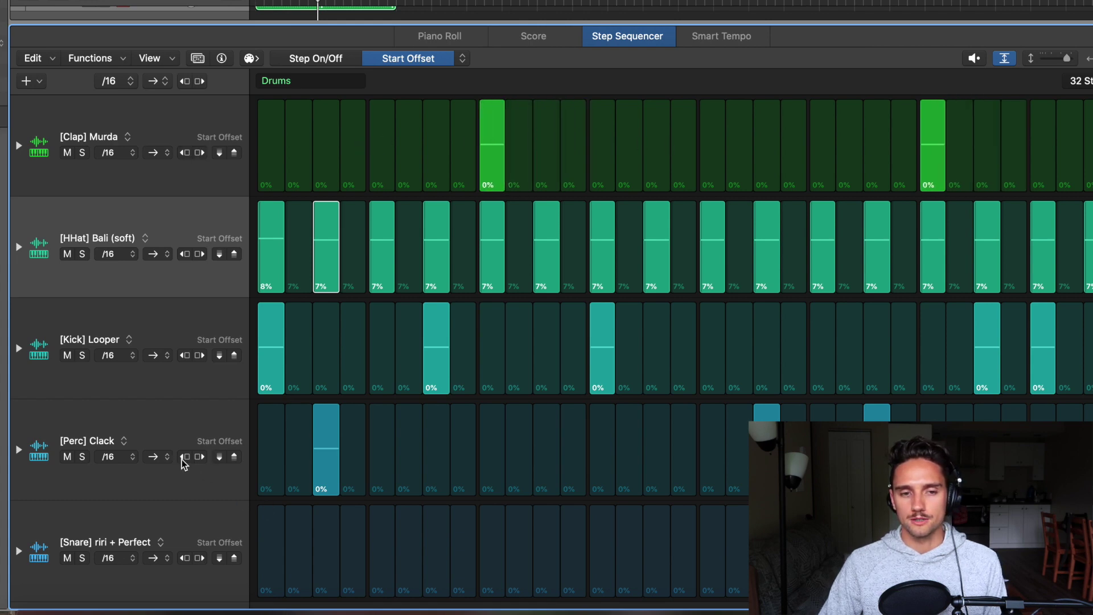
left_click(199, 456)
left_click(199, 456)
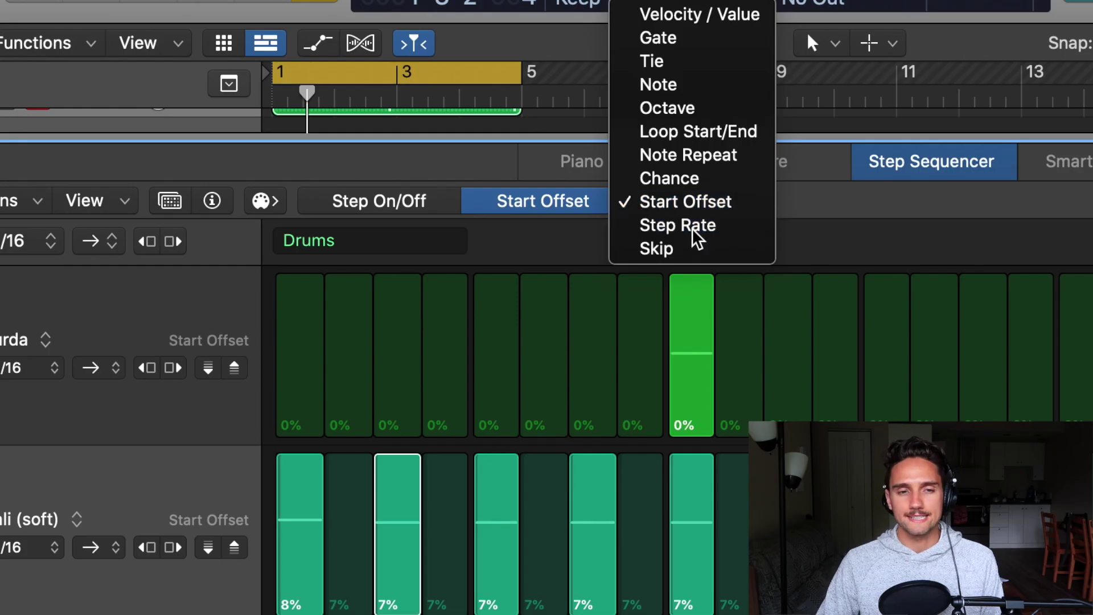
Switch the edit mode to Step Rate and on to Skip, and try skipping steps 7 and 9 of the [HHat] Bali (soft) row.
left_click(693, 227)
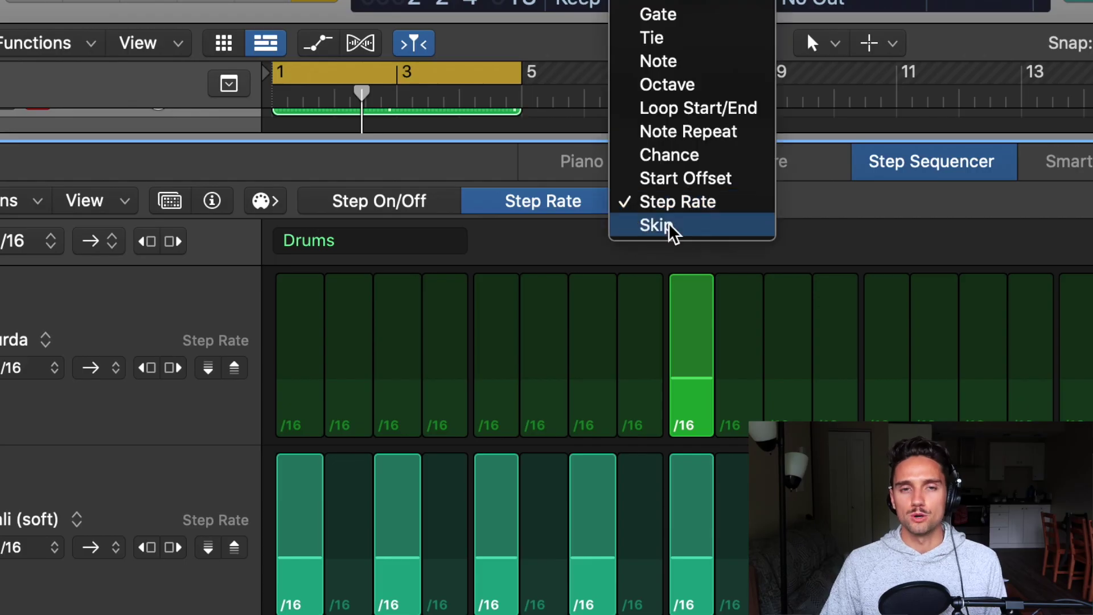
left_click(694, 224)
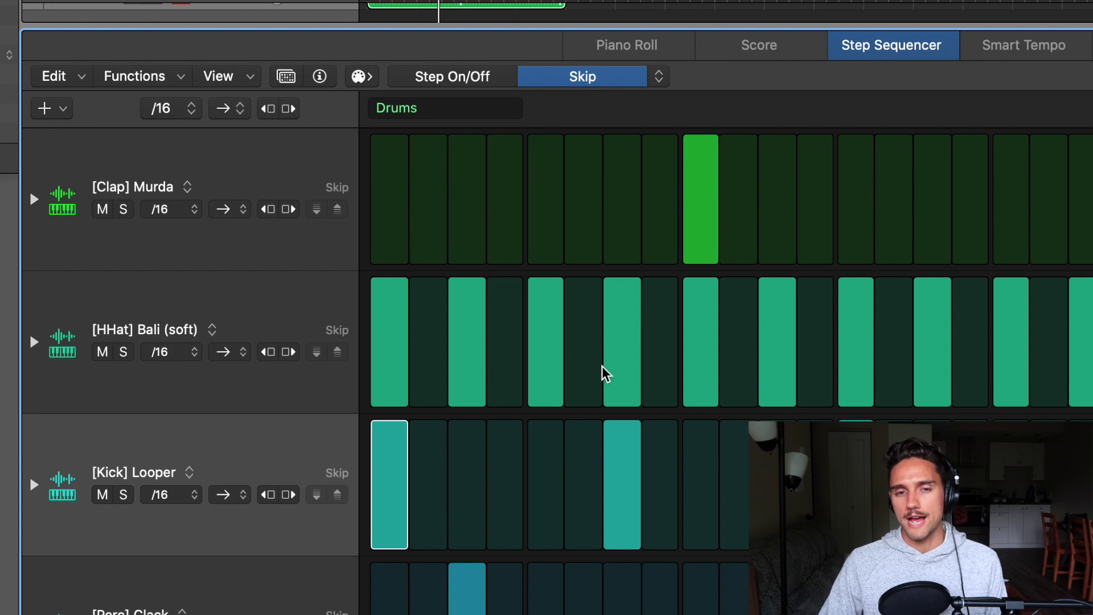
left_click(627, 345)
left_click(703, 338)
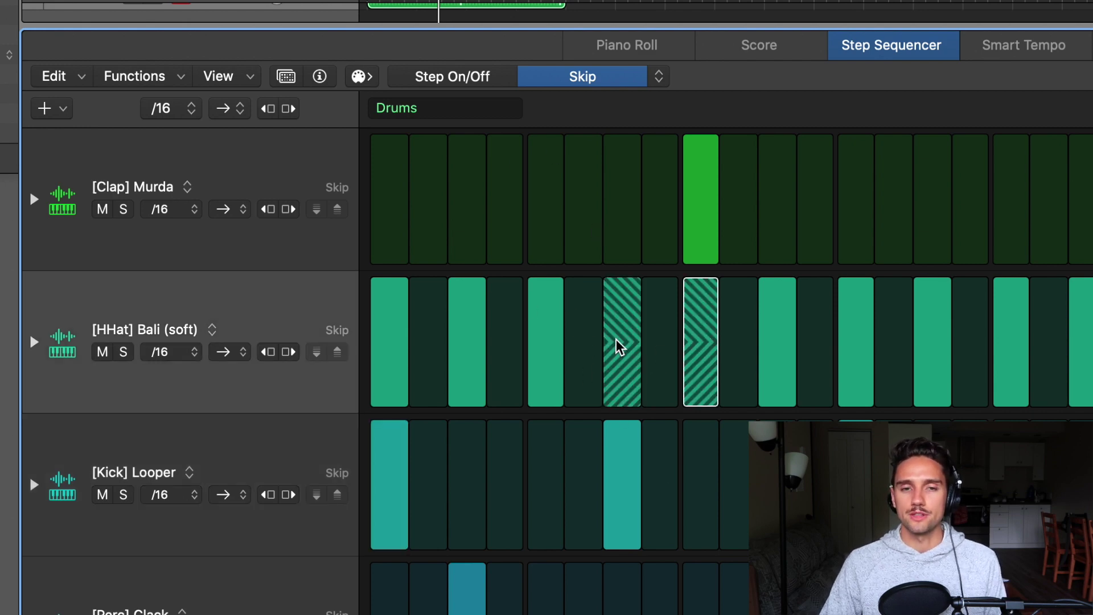
left_click(637, 347)
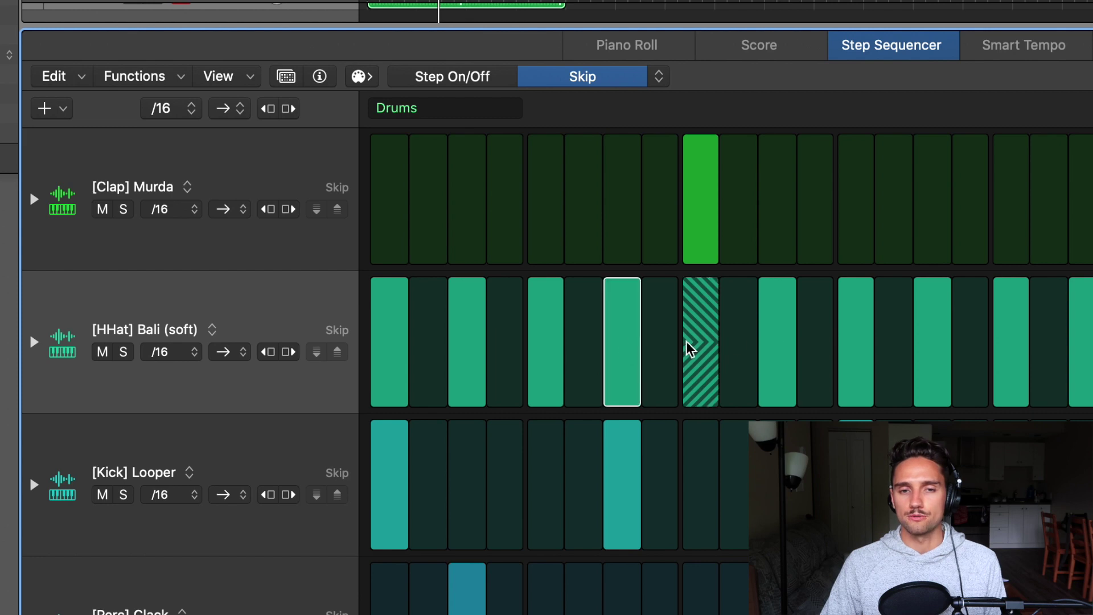
left_click(692, 349)
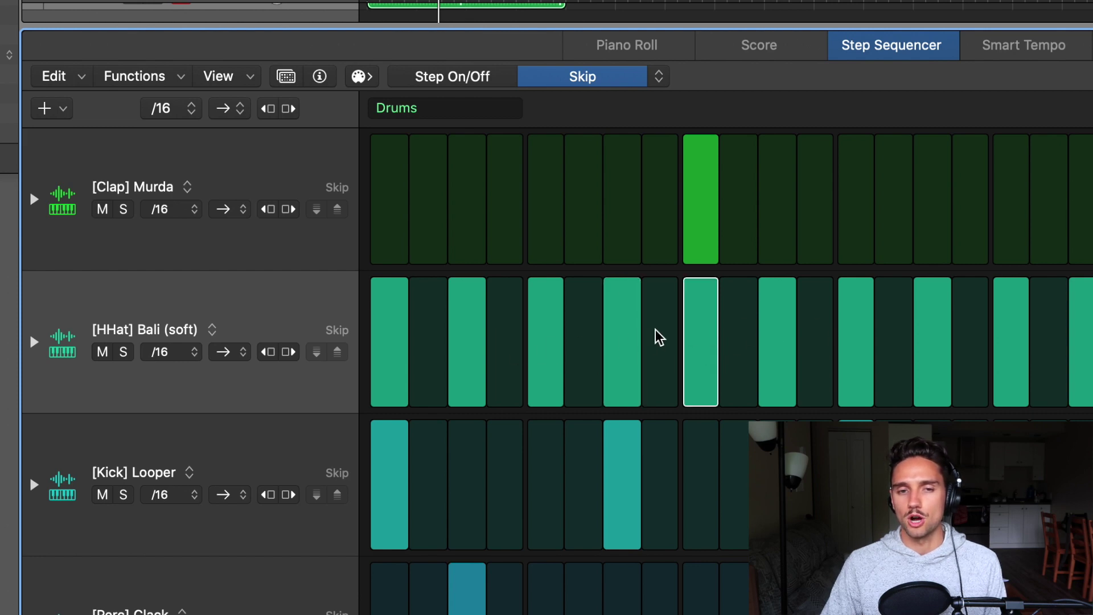
Mark steps 7, 8 and 9 of the [HHat] Bali (soft) row as skipped.
left_click(624, 341)
left_click(707, 345)
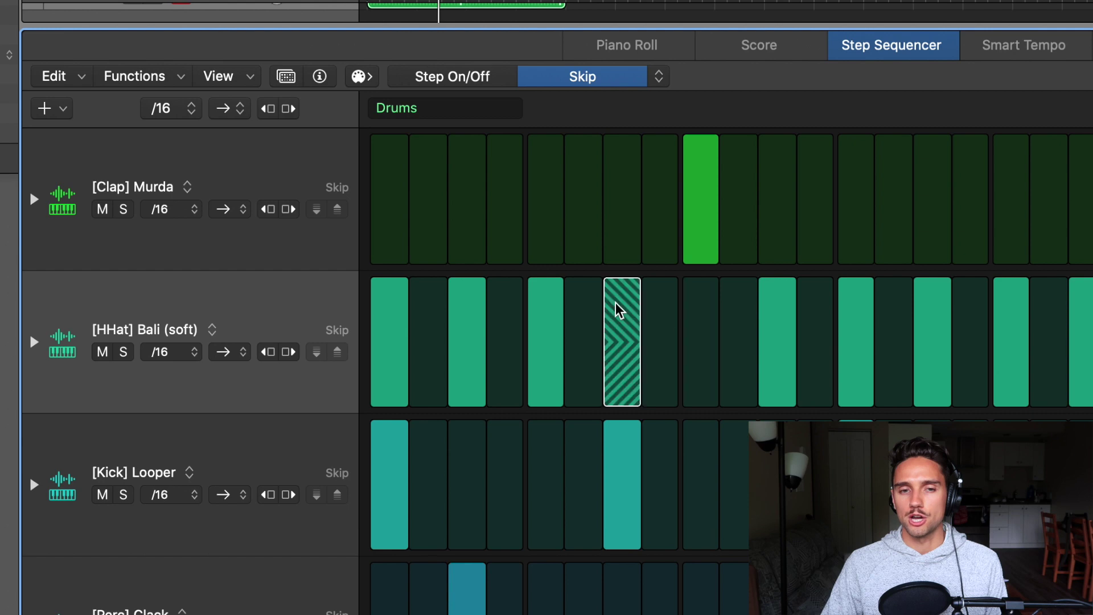
left_click(697, 332)
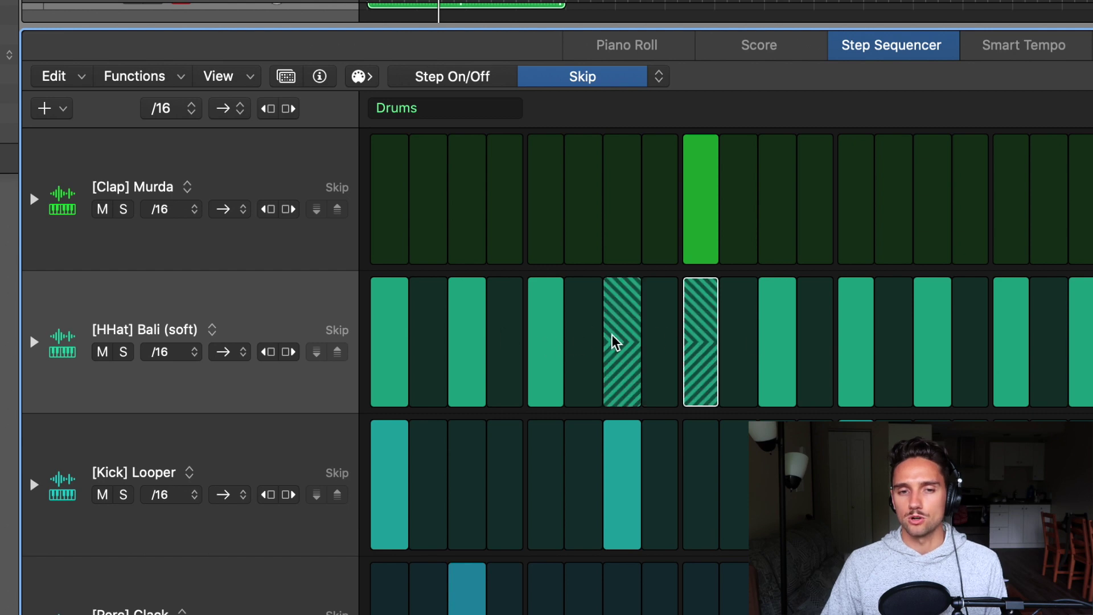
left_click(670, 336)
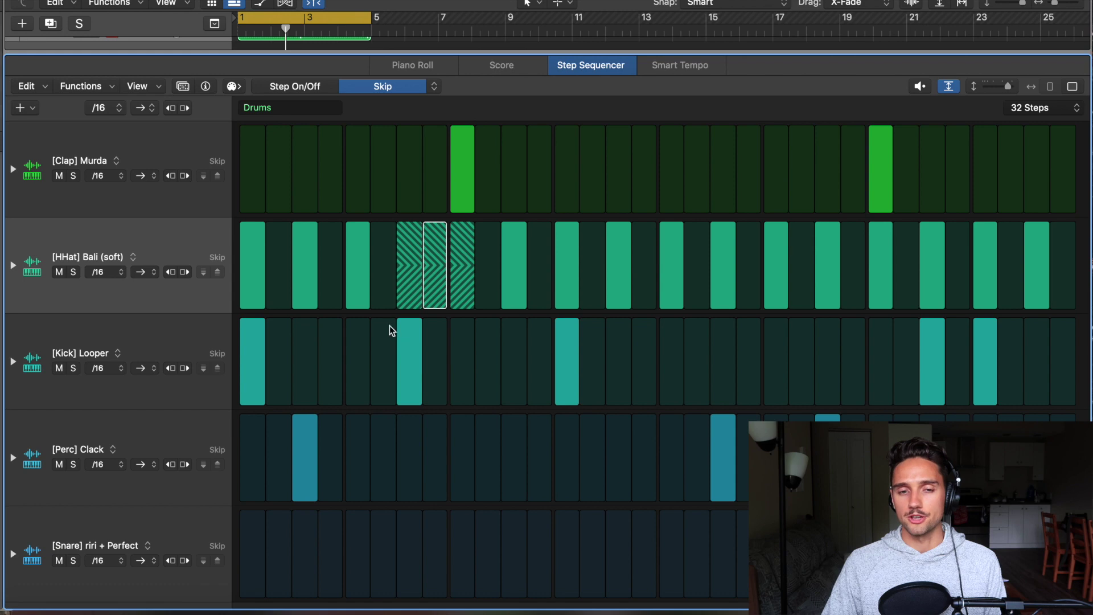
Play the pattern with the skipped hi-hat steps, and clear the skips from steps 7, 8 and 9 of the [HHat] Bali (soft) row.
key("space")
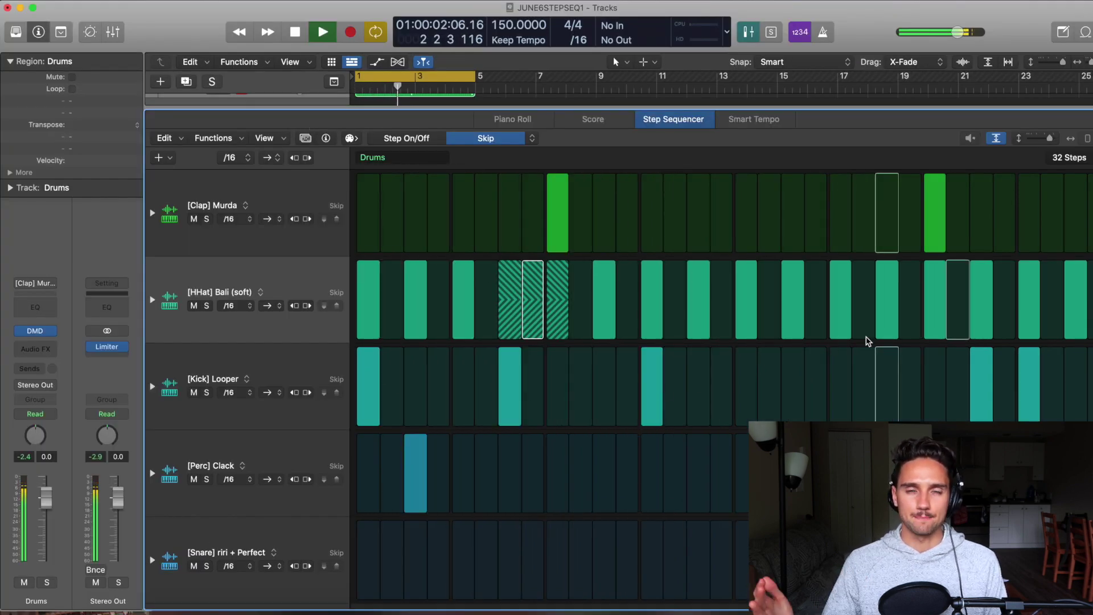
key("space")
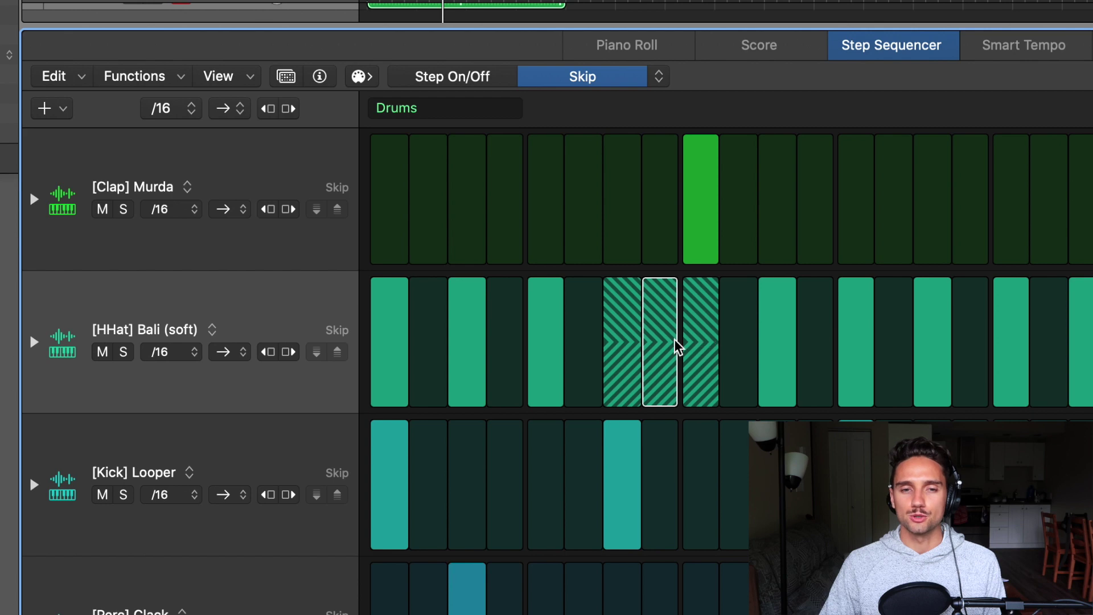
left_click(676, 346)
left_click(693, 343)
left_click(627, 344)
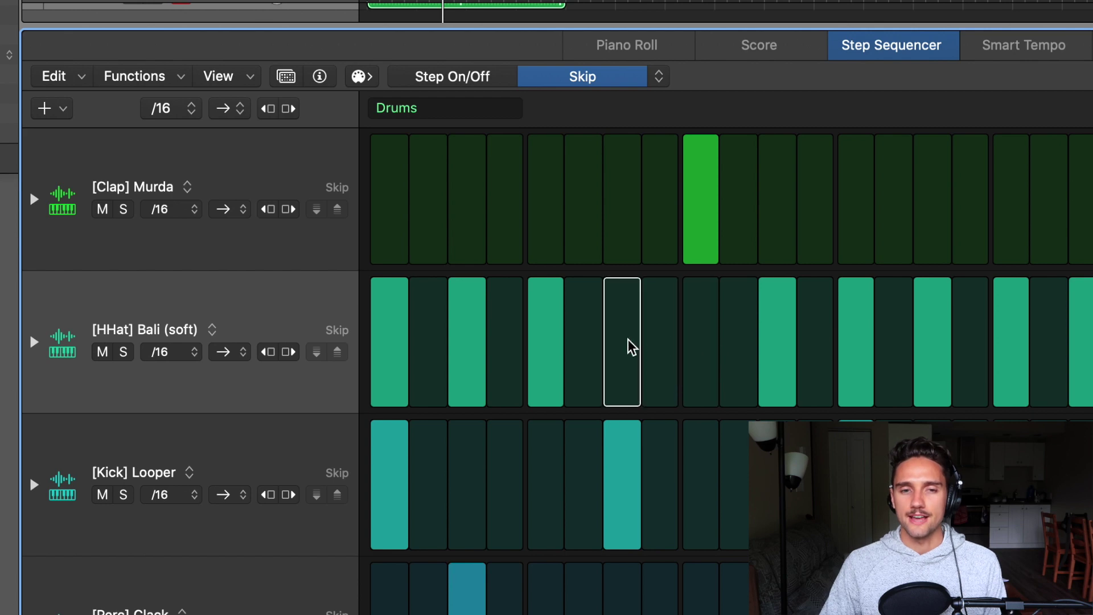
Restore steps 7 and 9 of the [HHat] Bali (soft) row as active and return the edit mode to Step On/Off.
left_click(626, 344)
left_click(698, 326)
left_click(620, 334)
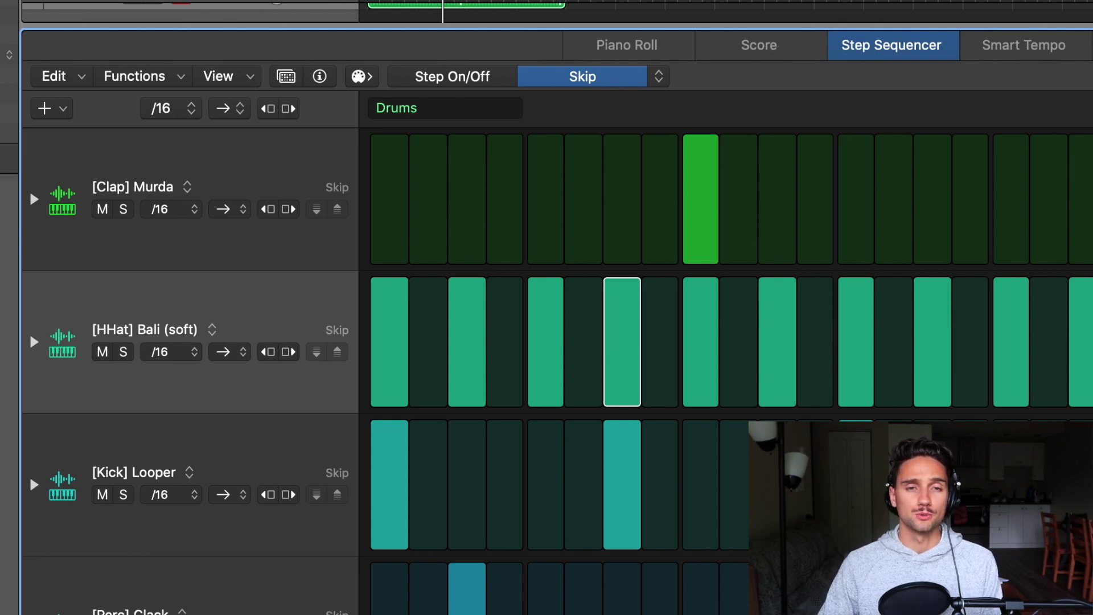
left_click(514, 80)
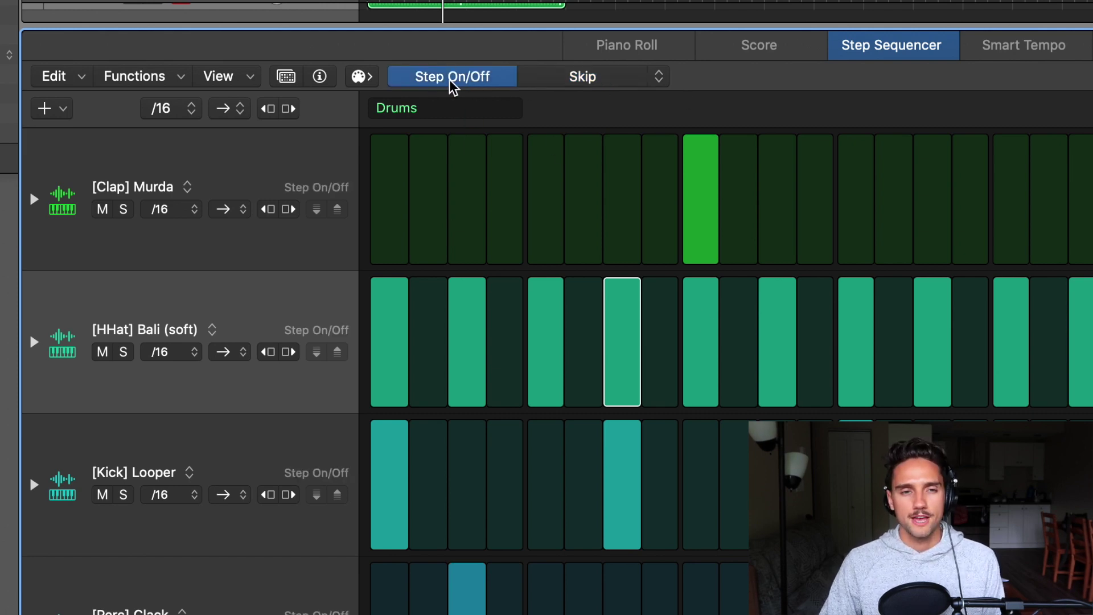
Select the [Clap] Murda row and move the selection back and forth between it and the rows below.
left_click(262, 177)
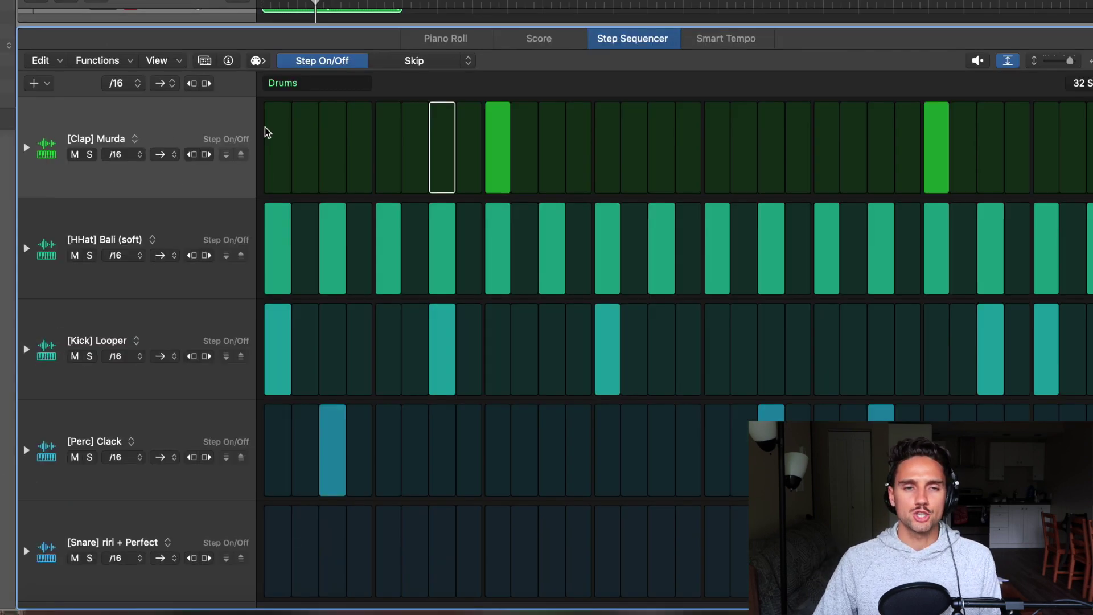
key("Down")
key("Down")
key("Up")
key("Up")
key("Down")
key("Down")
key("Up")
key("Up")
key("Down")
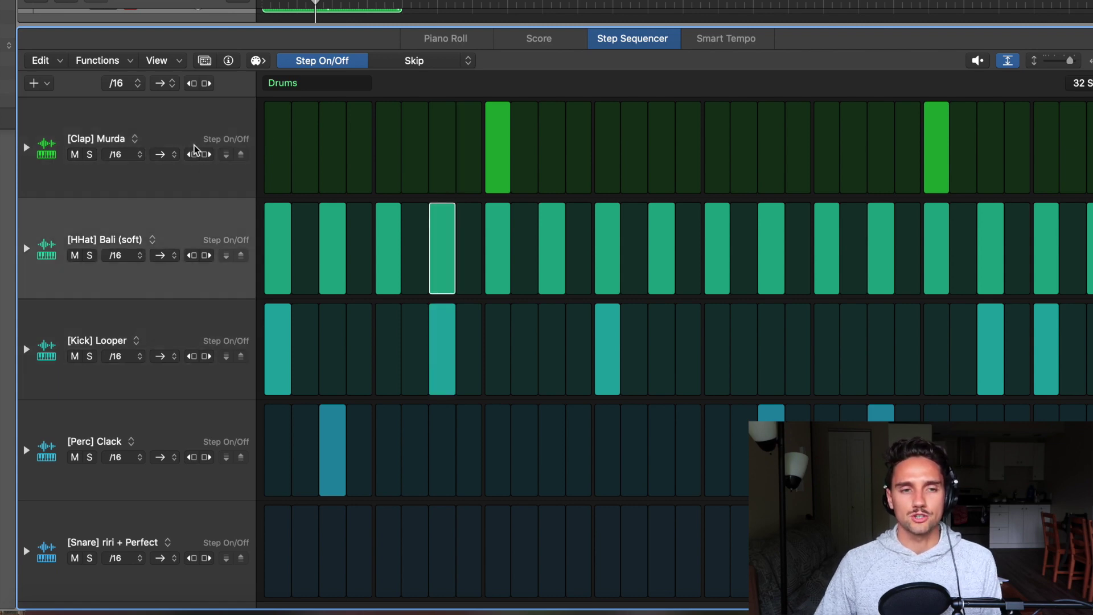
Examine the step rate options of the [Clap] Murda row and leave the rate at /16.
left_click(141, 136)
left_click(141, 154)
left_click(140, 155)
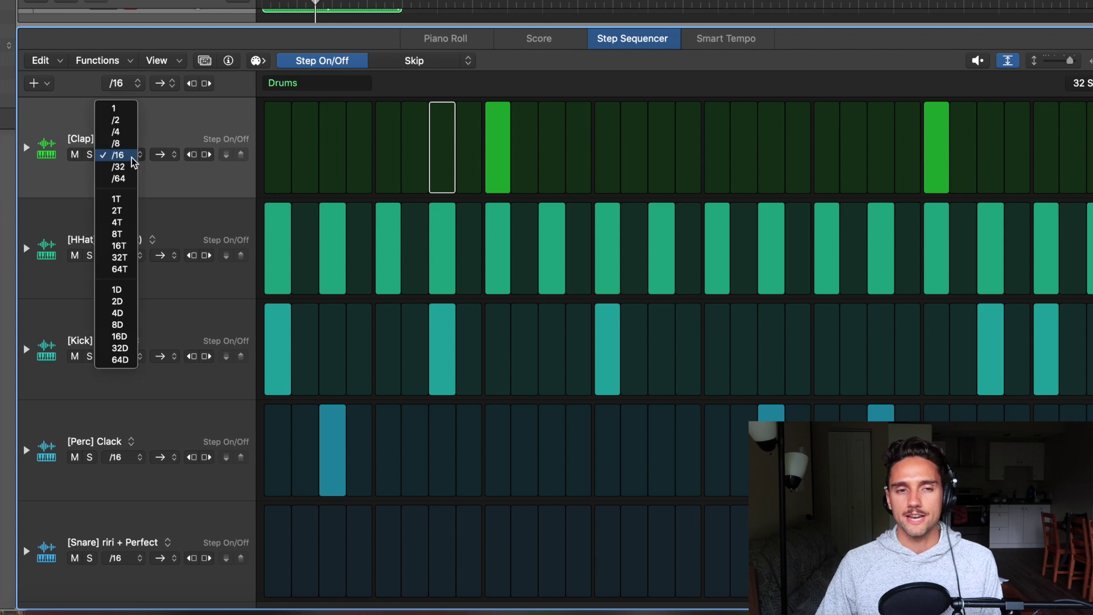
left_click(165, 145)
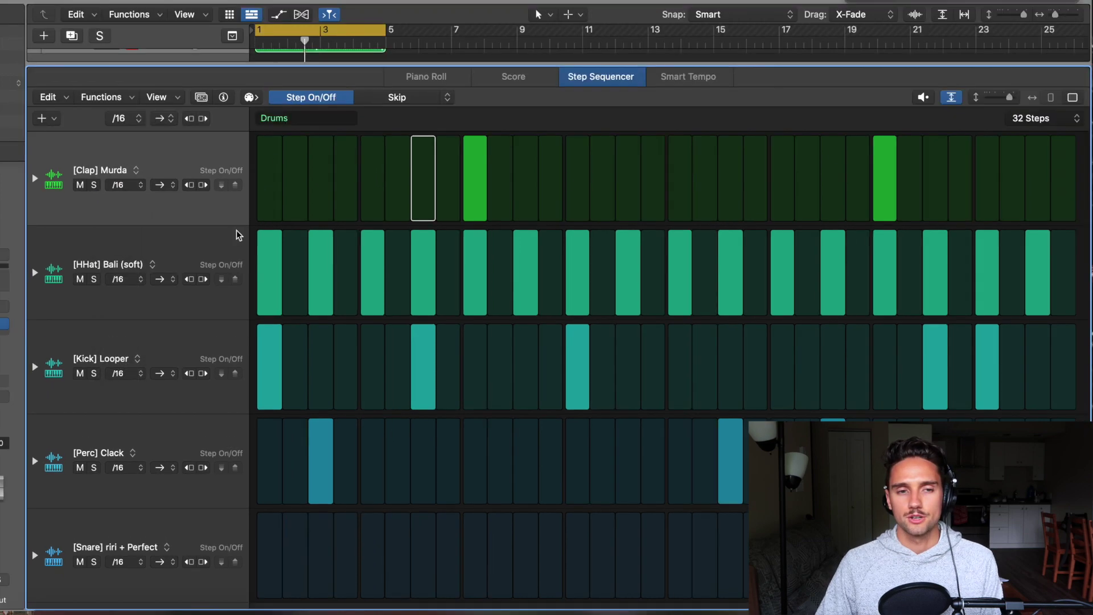
Try backward playback mode on the [Clap] Murda row and play the pattern to hear it.
left_click(165, 186)
left_click(167, 203)
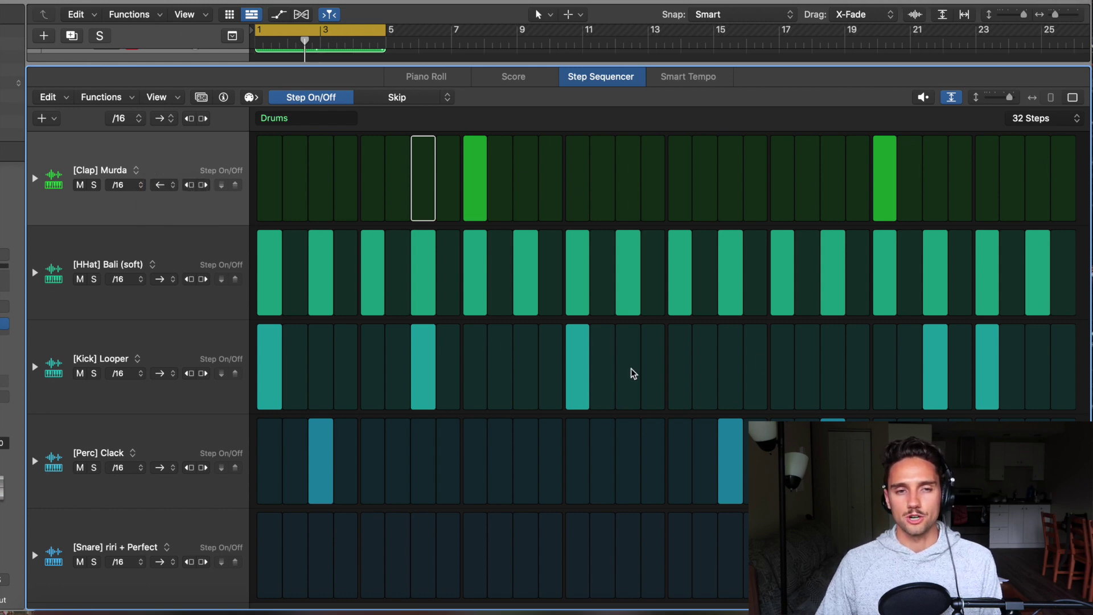
key("space")
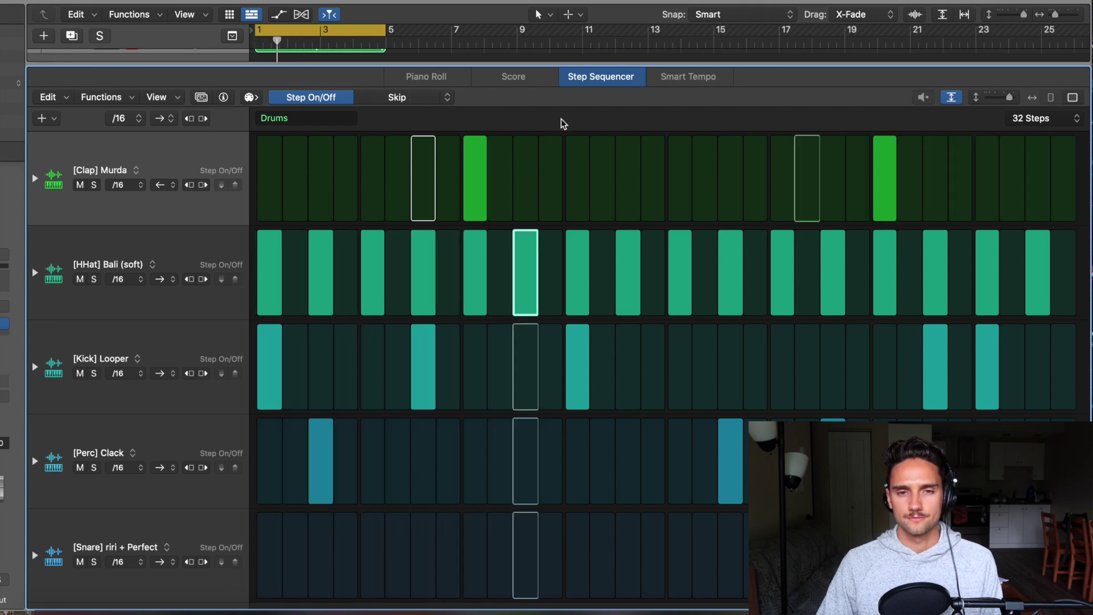
key("space")
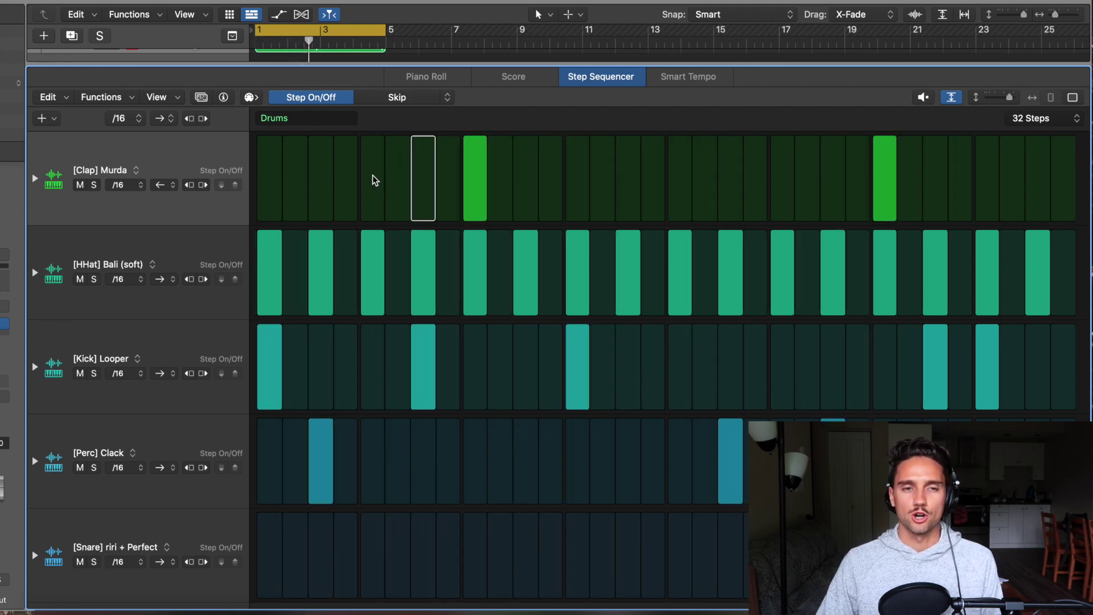
Try the back-and-forth playback mode on the [Clap] Murda row and audition the pattern.
left_click(167, 190)
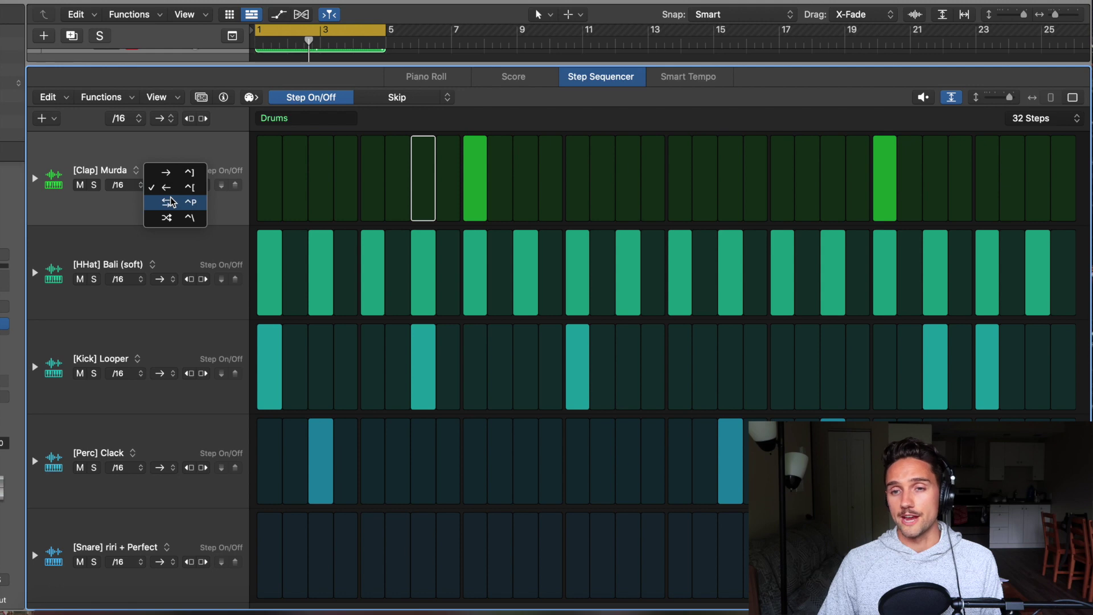
left_click(172, 200)
key("space")
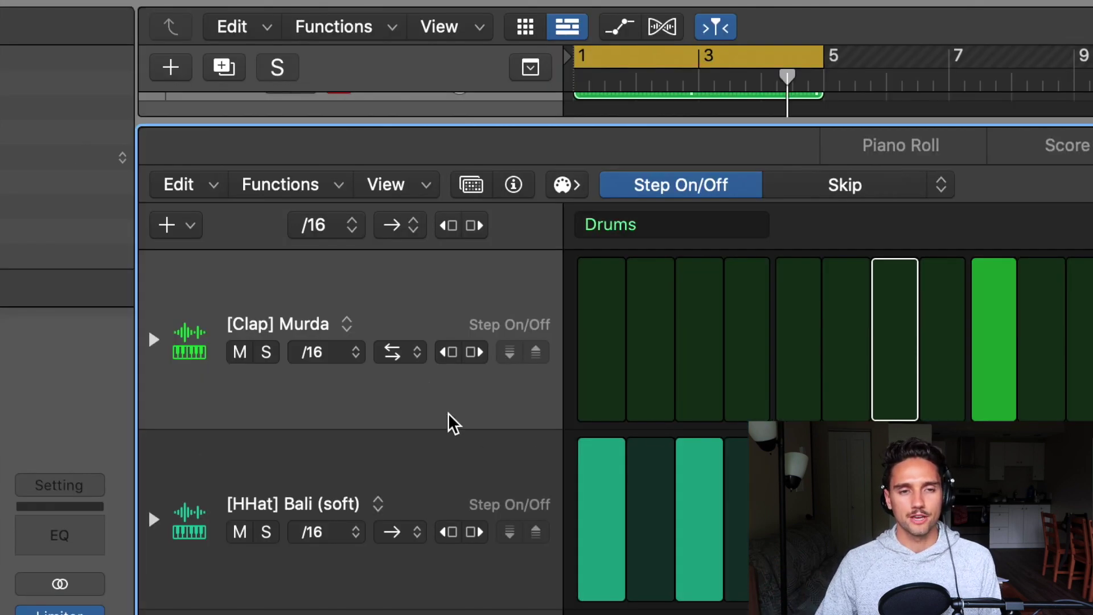
Try random playback mode on the [Clap] Murda row, and return the row to forward playback.
left_click(160, 185)
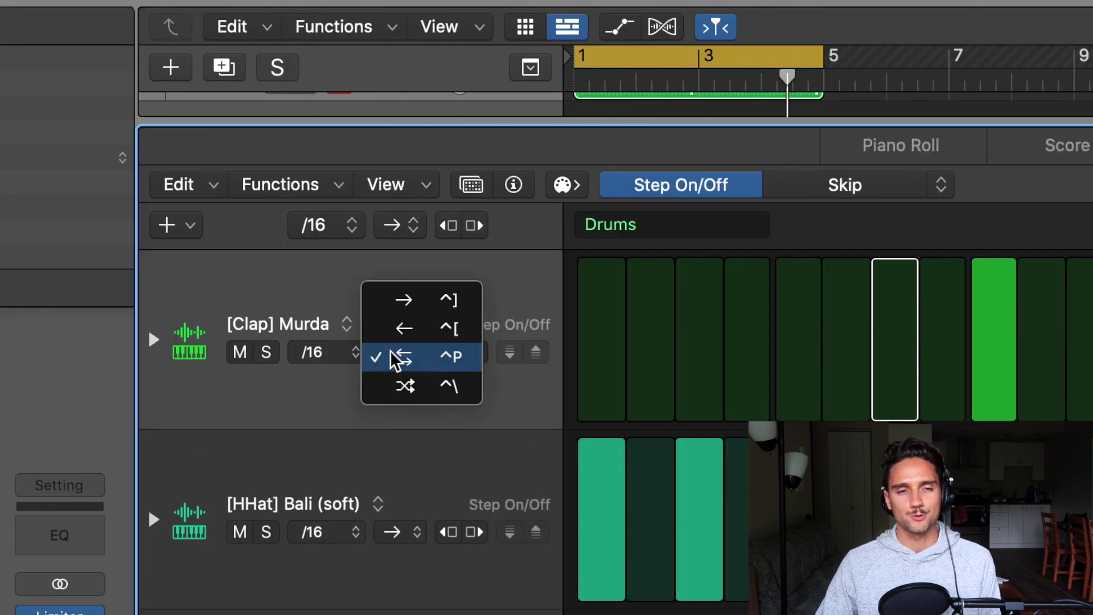
left_click(442, 389)
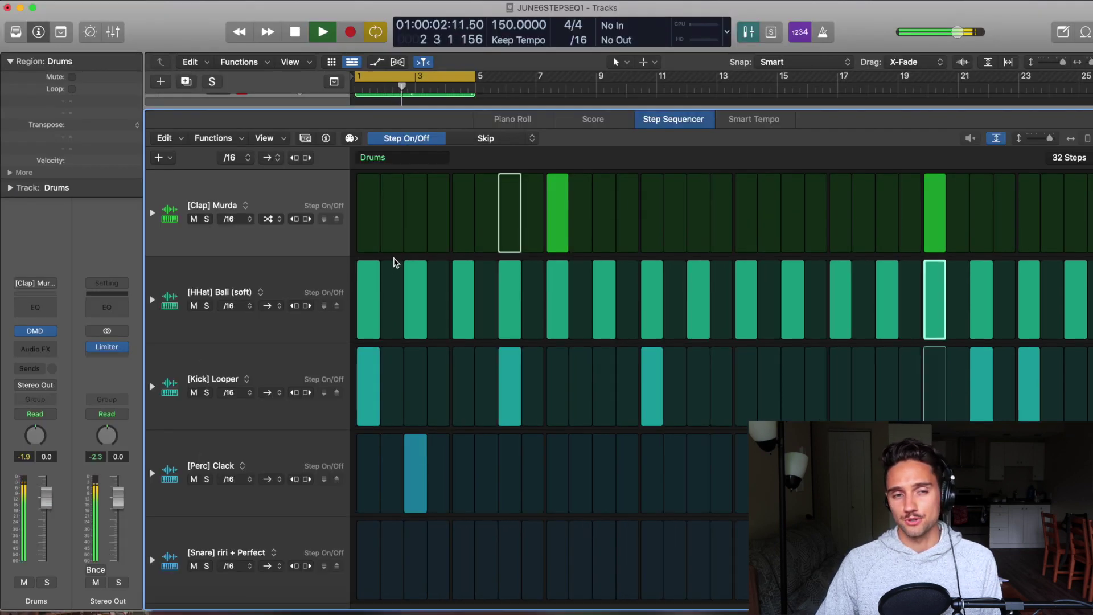
left_click(269, 219)
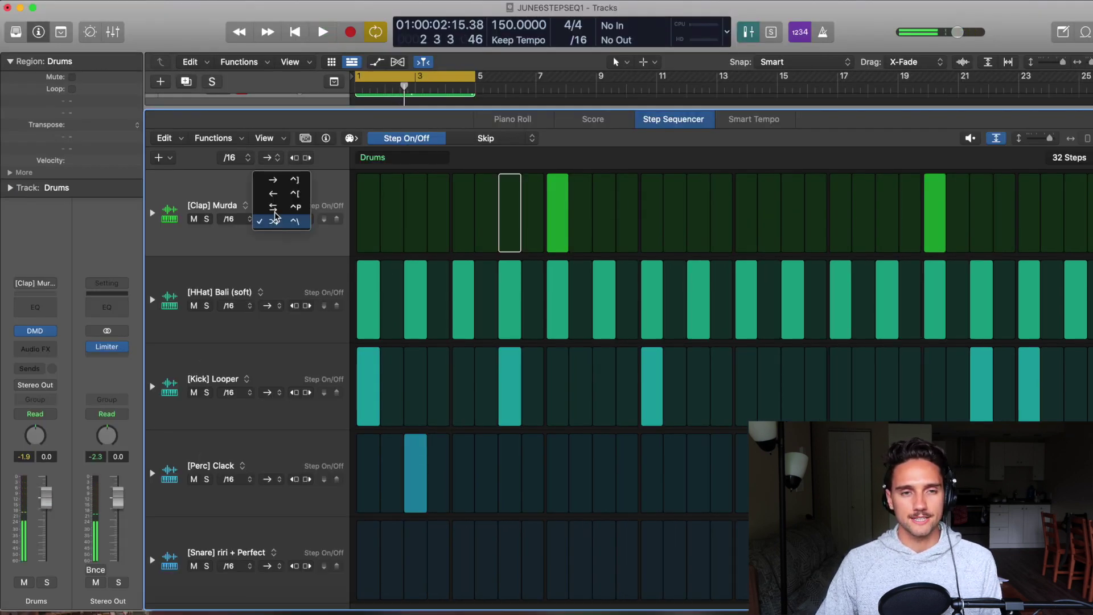
left_click(266, 178)
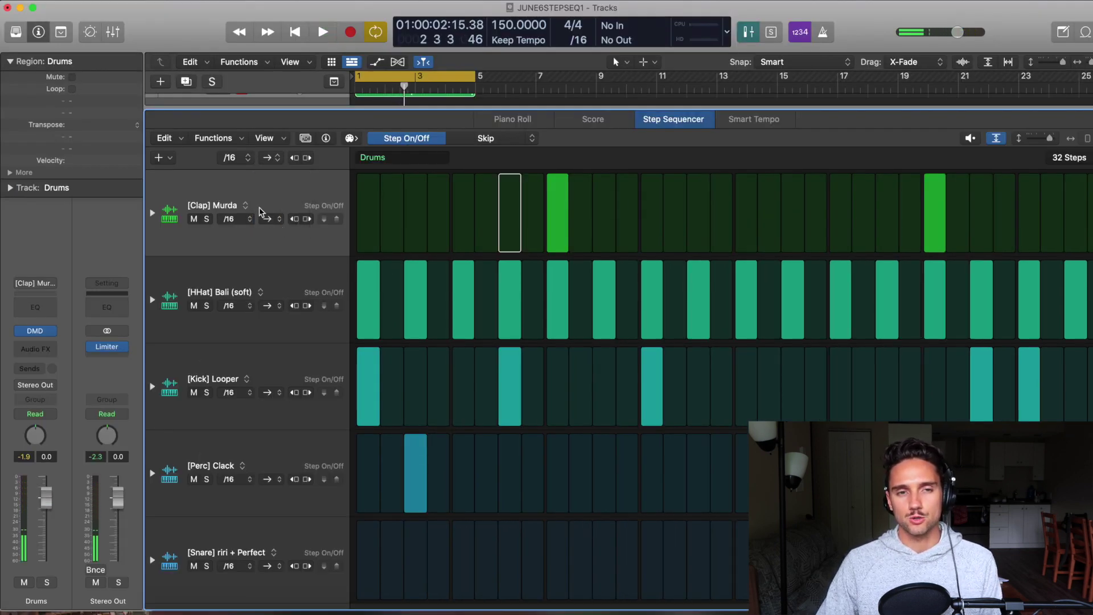
Set the whole pattern's playback mode to random, and try the solo and mute toggles of the [Clap] Murda row.
left_click(326, 137)
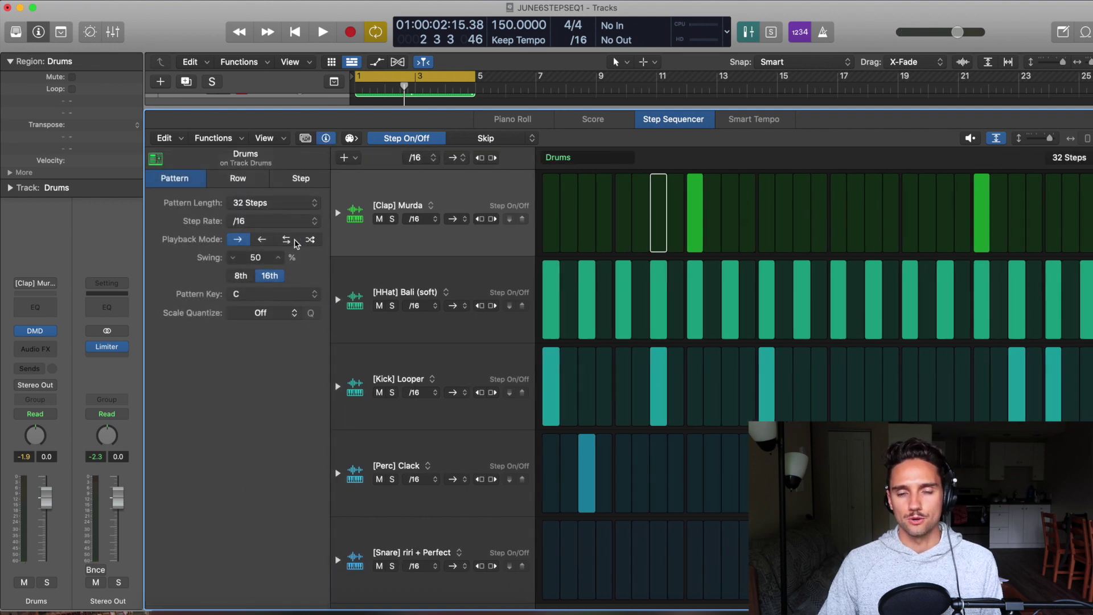
left_click(310, 241)
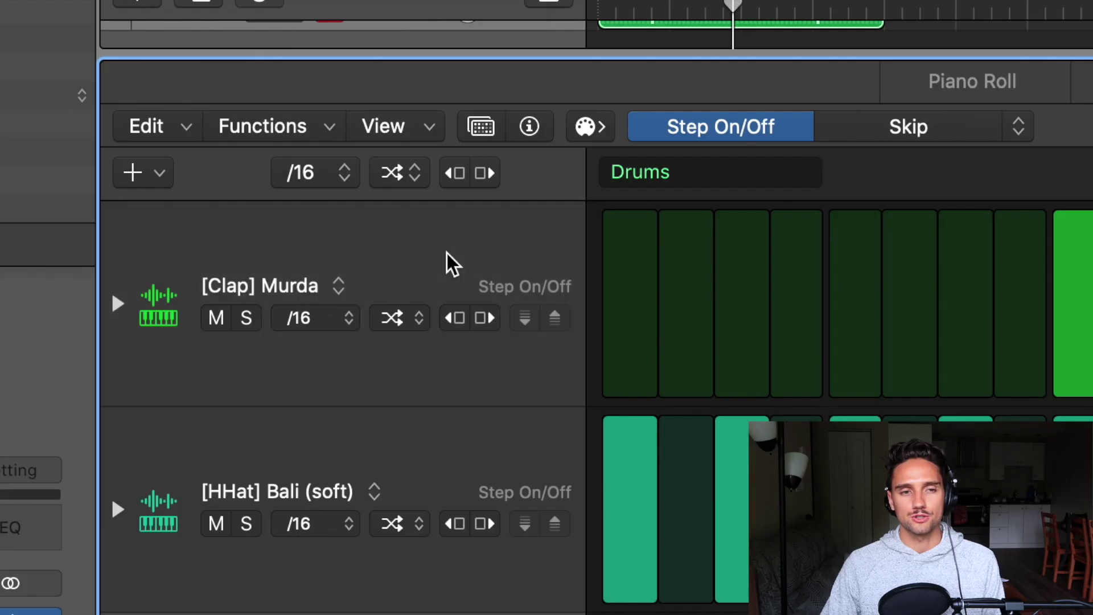
left_click(246, 318)
left_click(245, 318)
left_click(221, 318)
left_click(218, 317)
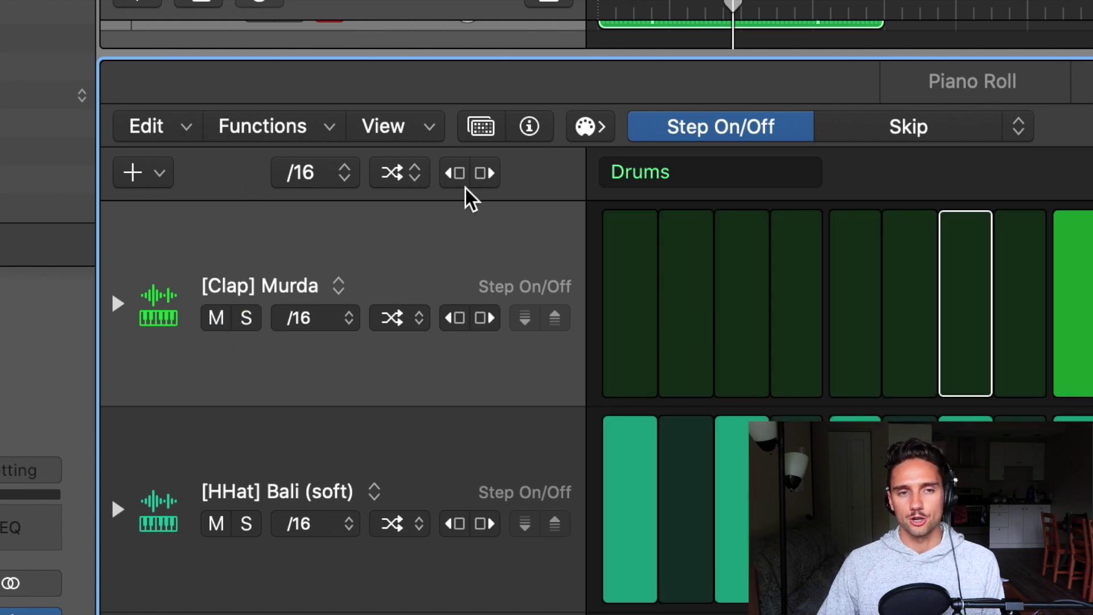
Try rotating the whole pattern one step to the right and back, and set the pattern's playback mode to forward.
left_click(492, 171)
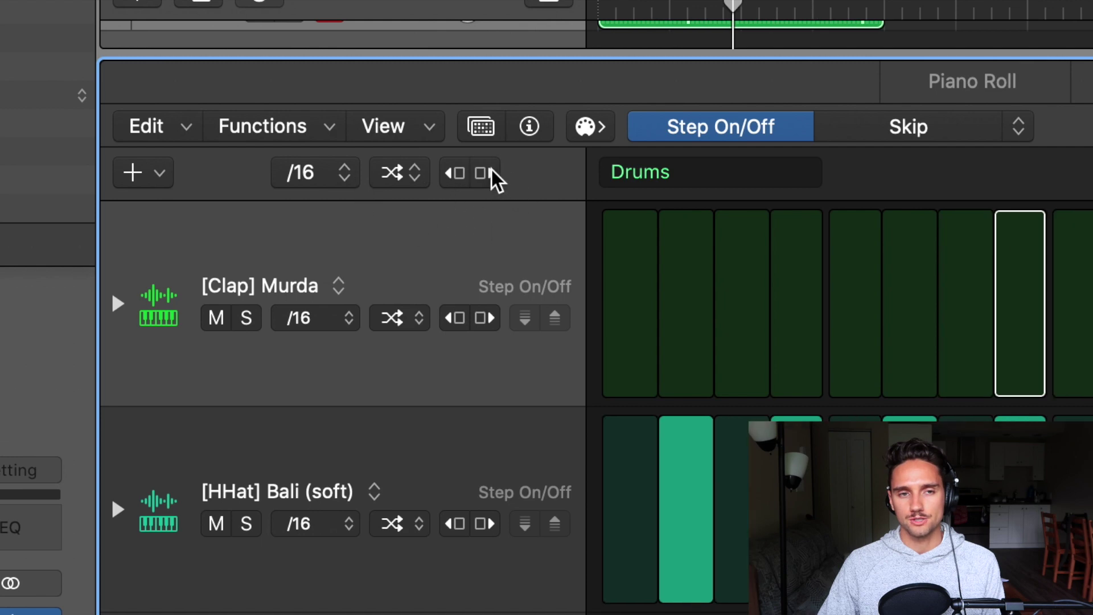
left_click(460, 177)
left_click(404, 177)
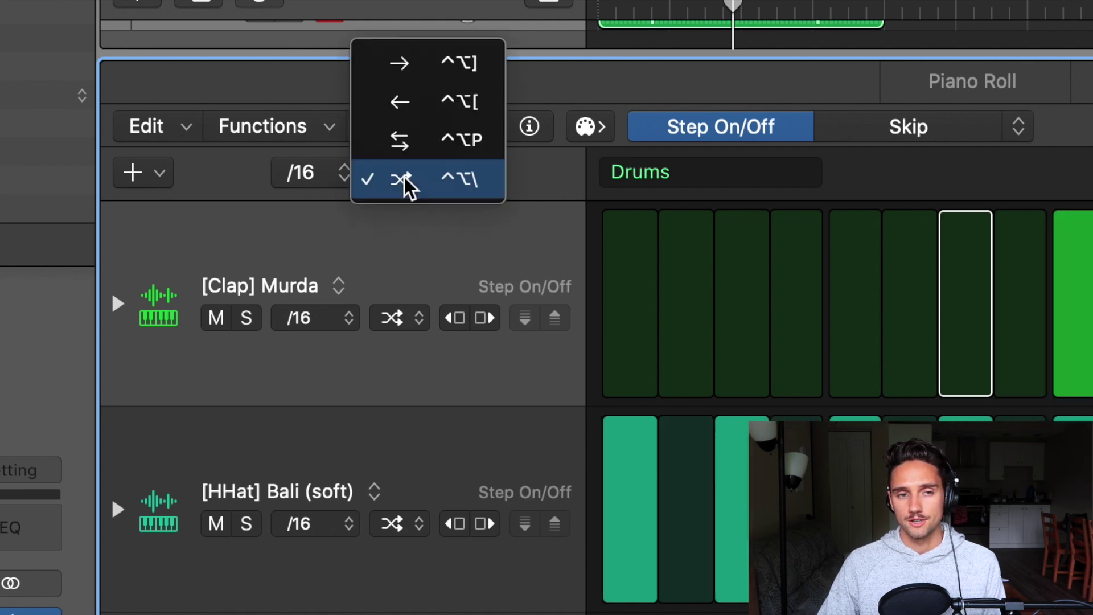
left_click(425, 76)
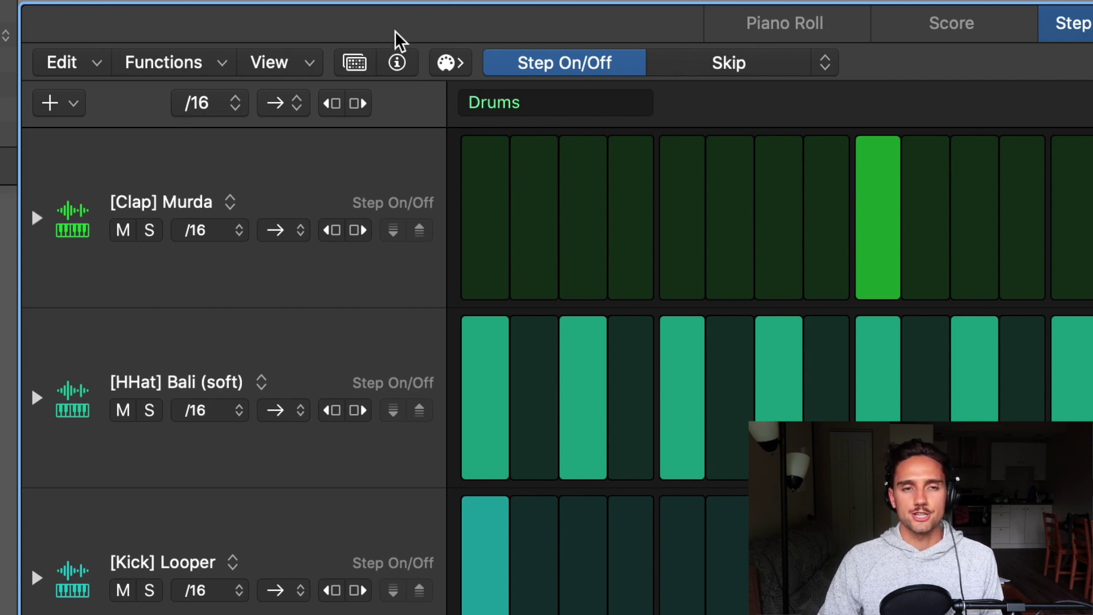
Open the sequencer's local inspector and look through its Pattern, Row and Step settings.
left_click(400, 64)
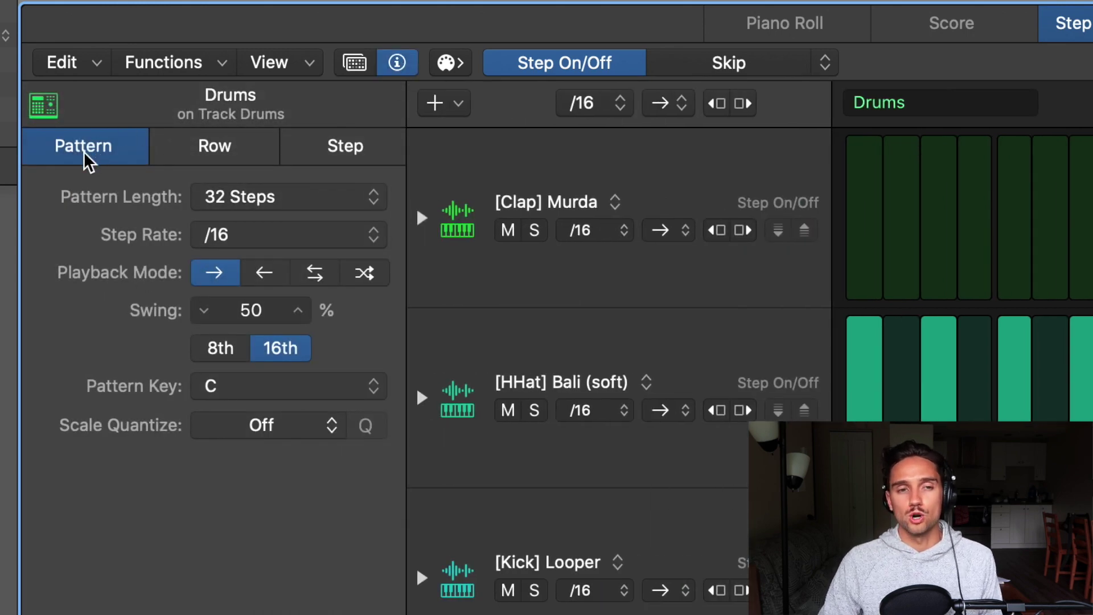
left_click(190, 158)
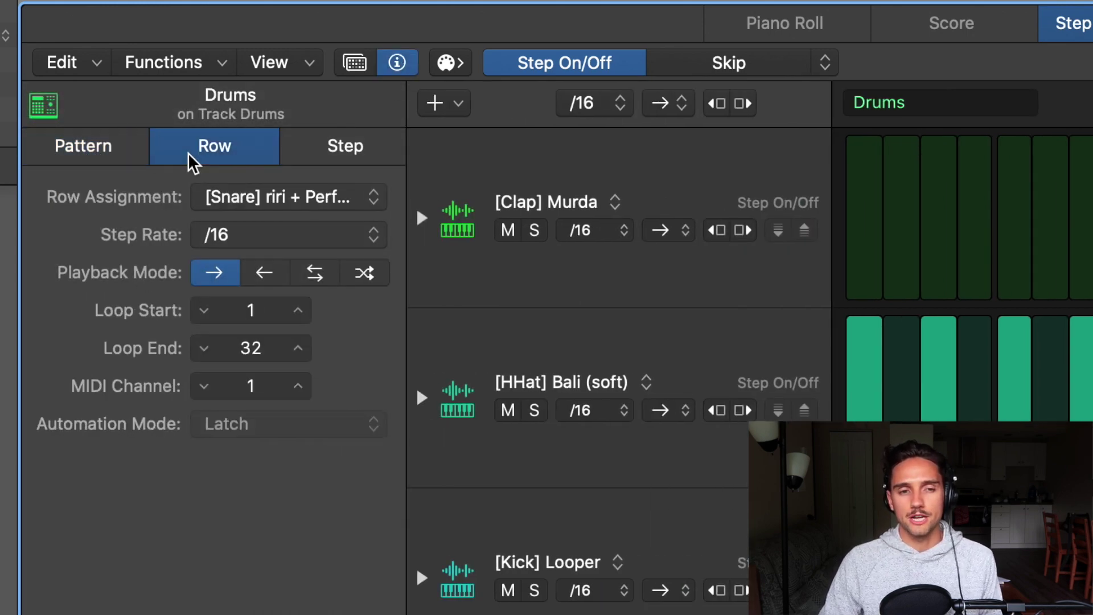
left_click(339, 154)
left_click(160, 145)
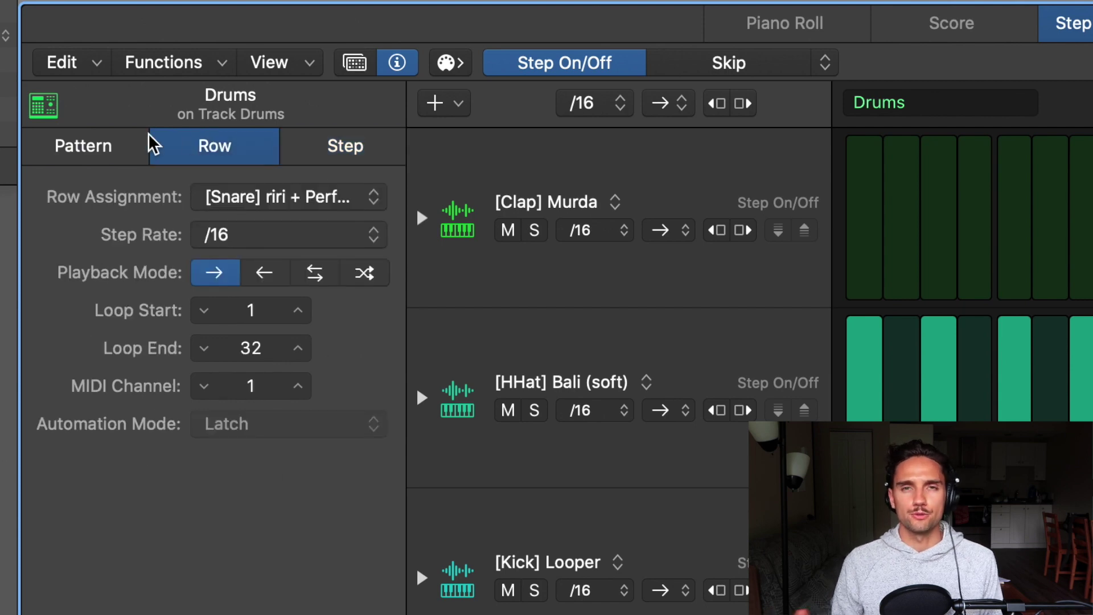
left_click(106, 147)
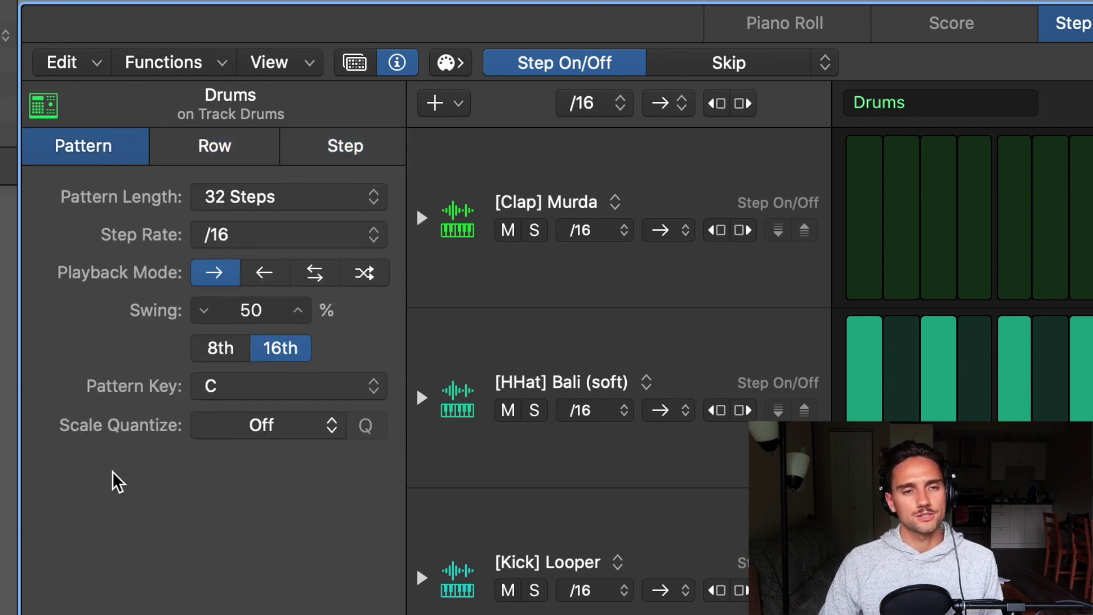
left_click(94, 152)
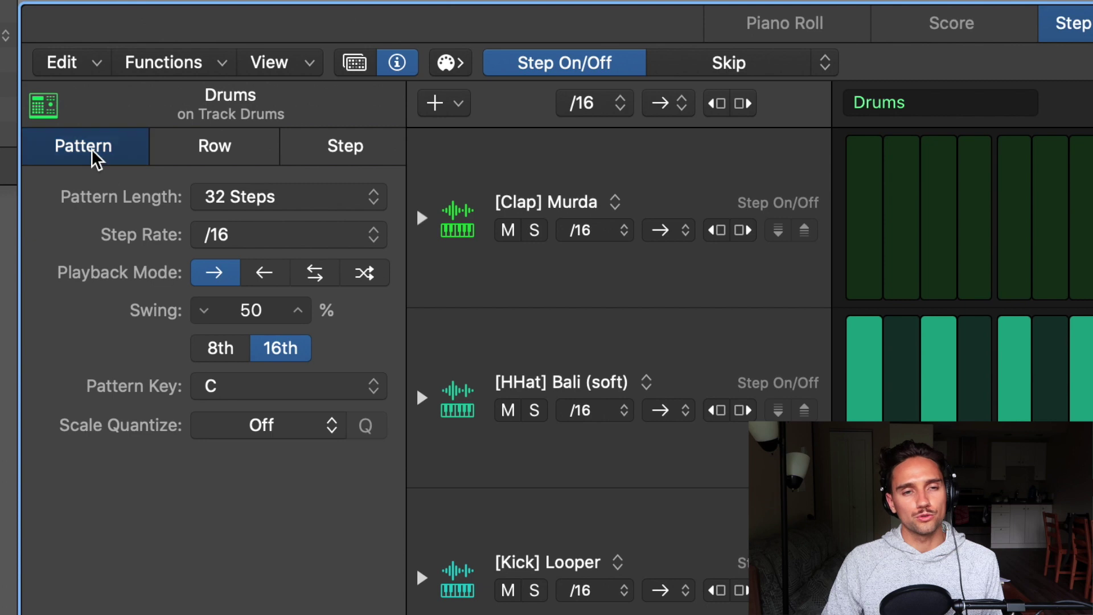
Examine the Row settings in the inspector while moving the selection through the clap, hi-hat and kick rows.
left_click(259, 156)
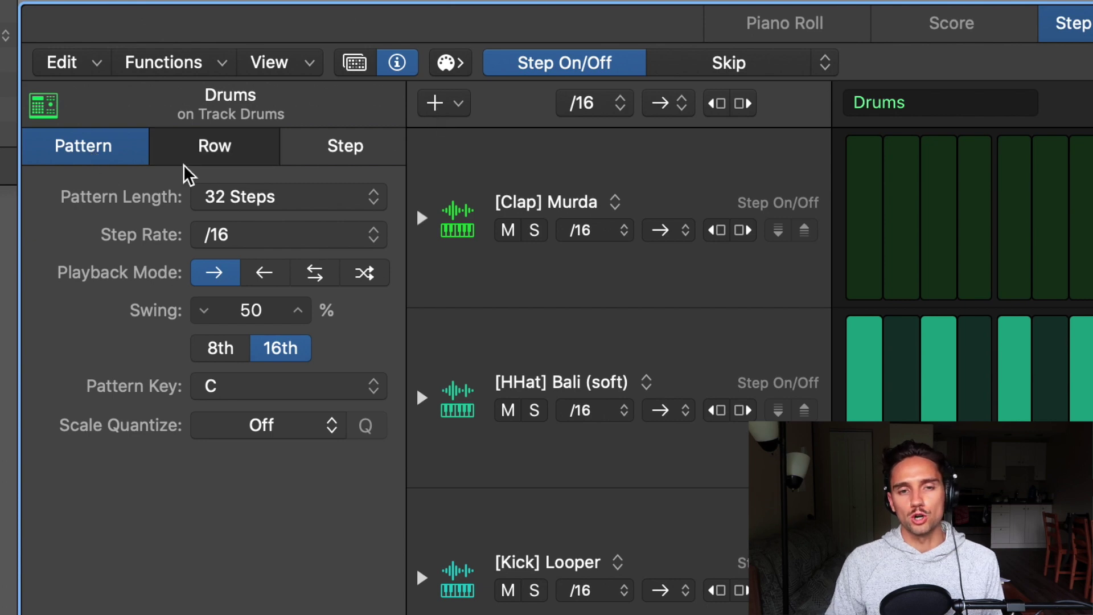
left_click(596, 175)
key("Down")
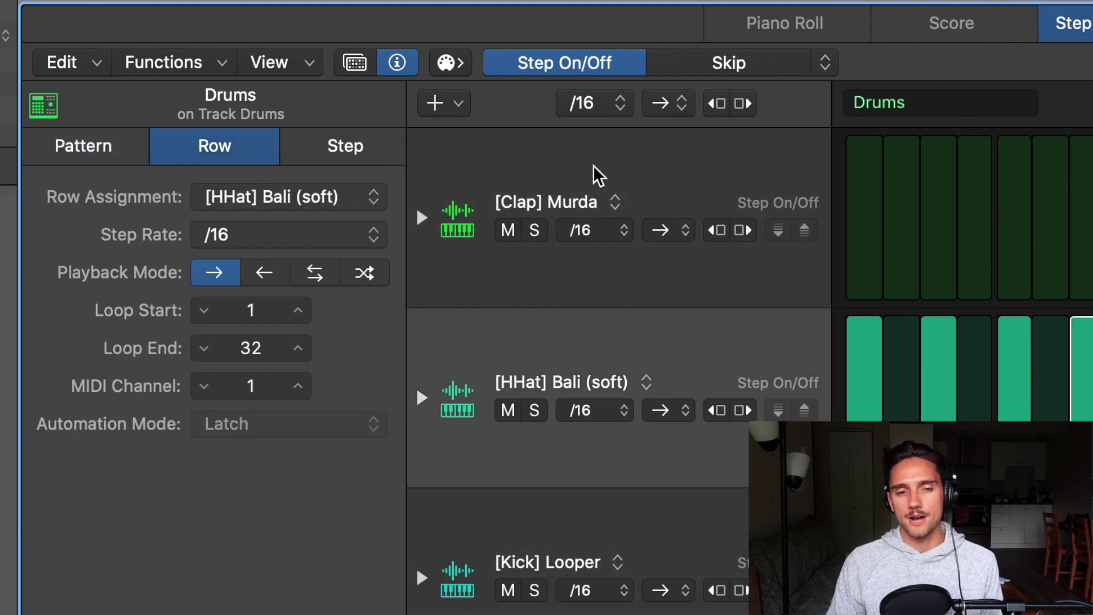
key("Up")
key("Down")
key("Down")
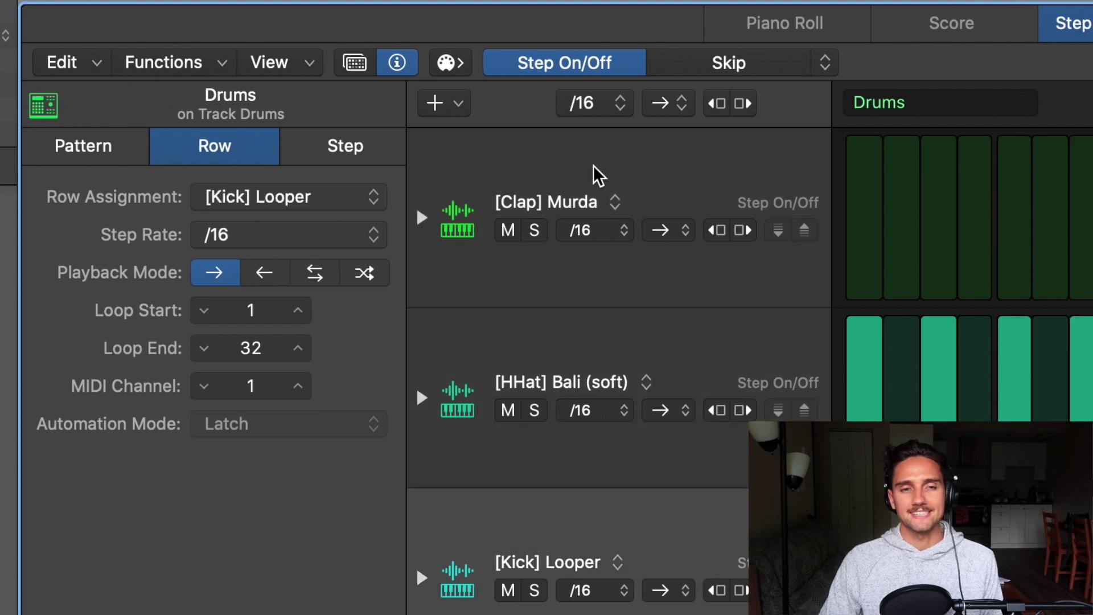
Show the Step settings, try turning on step 5 of the [Clap] Murda row, and switch it off in the inspector.
left_click(340, 155)
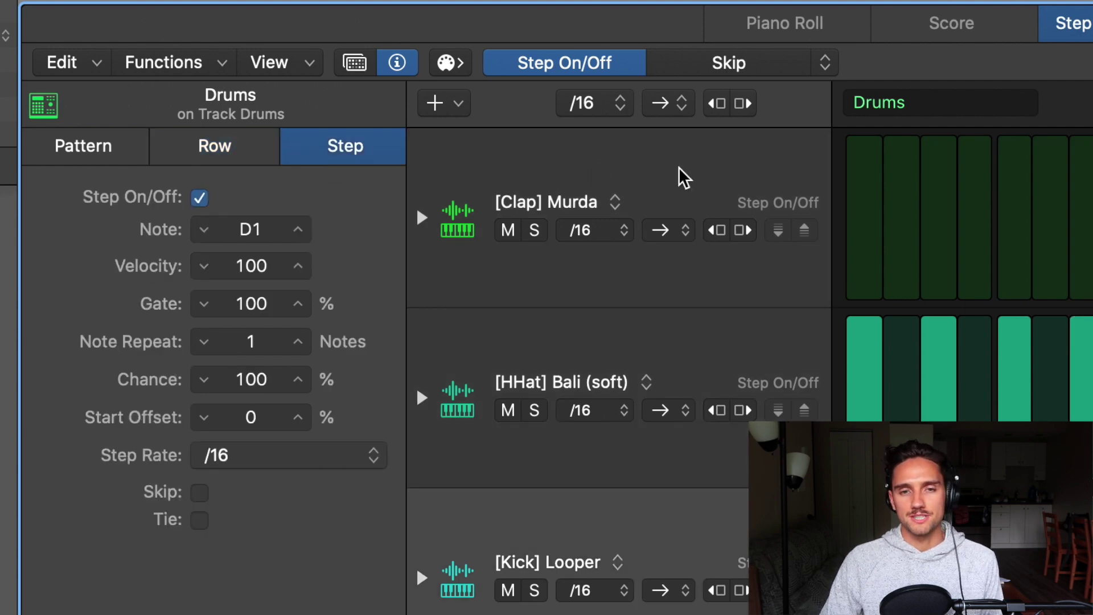
left_click(683, 171)
mouse_move(1019, 216)
left_mouse_down()
mouse_move(940, 219)
mouse_move(1016, 222)
left_mouse_up()
left_click(1016, 222)
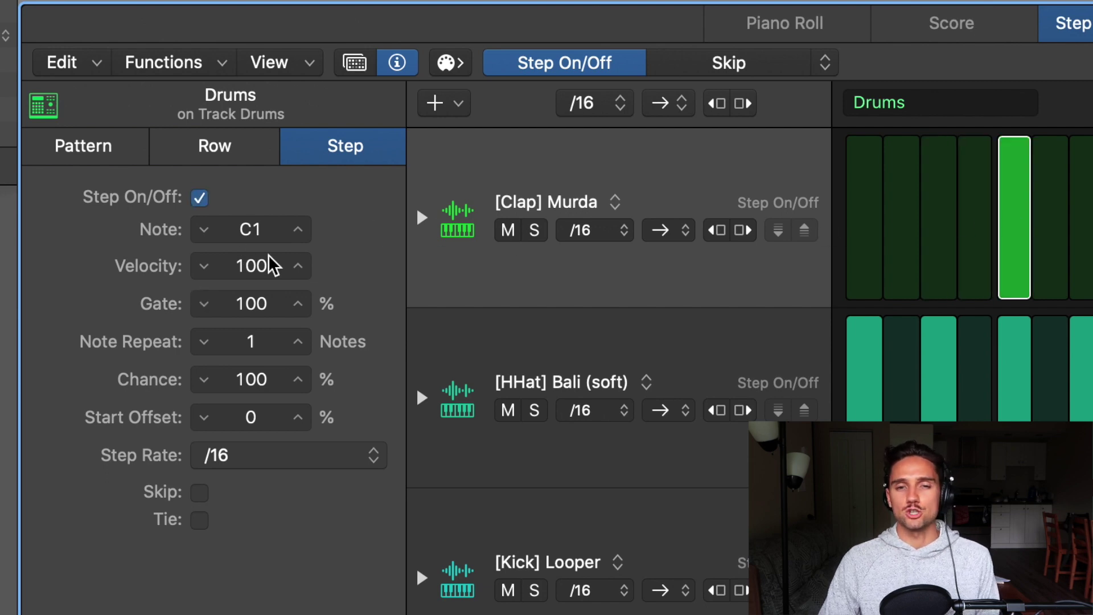
left_click(199, 197)
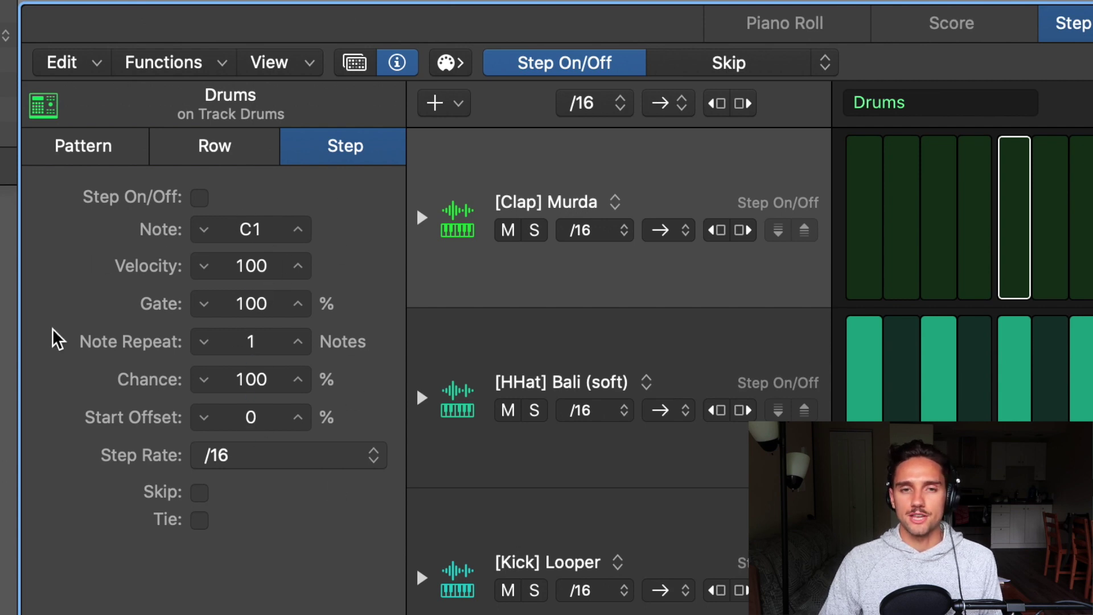
Show the Row settings in the inspector and check the row assignment choices for the [Clap] Murda row.
left_click(825, 66)
left_click(581, 66)
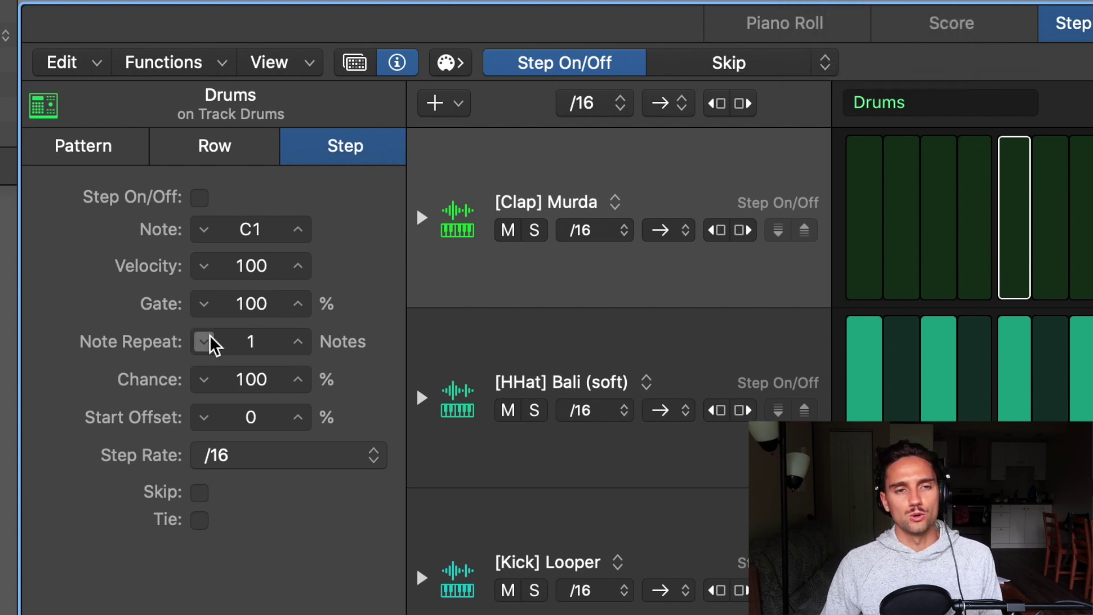
left_click(214, 142)
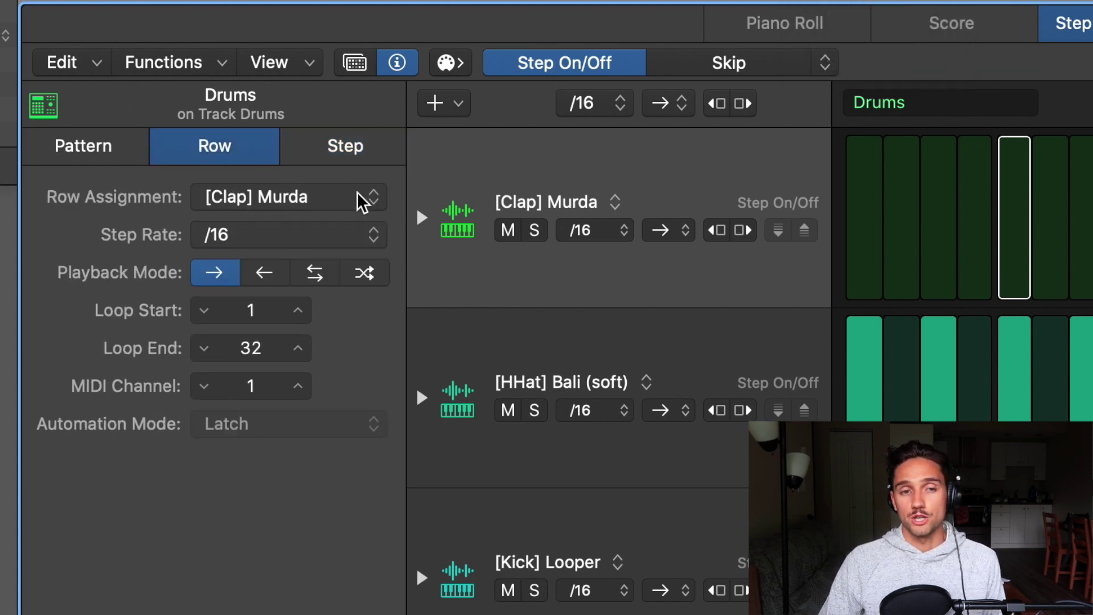
left_click(259, 205)
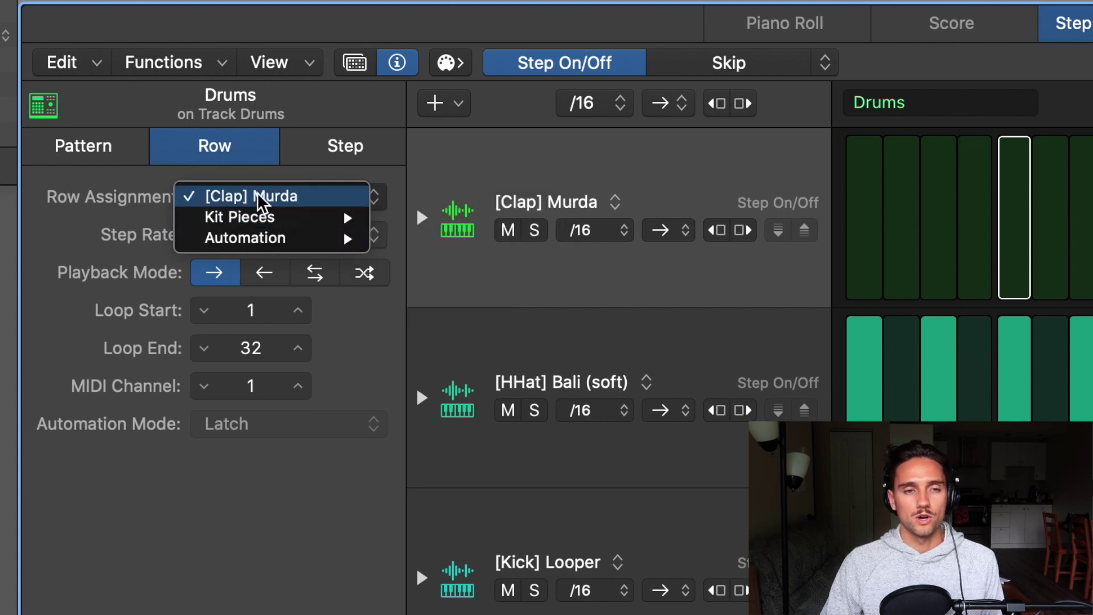
left_click(259, 199)
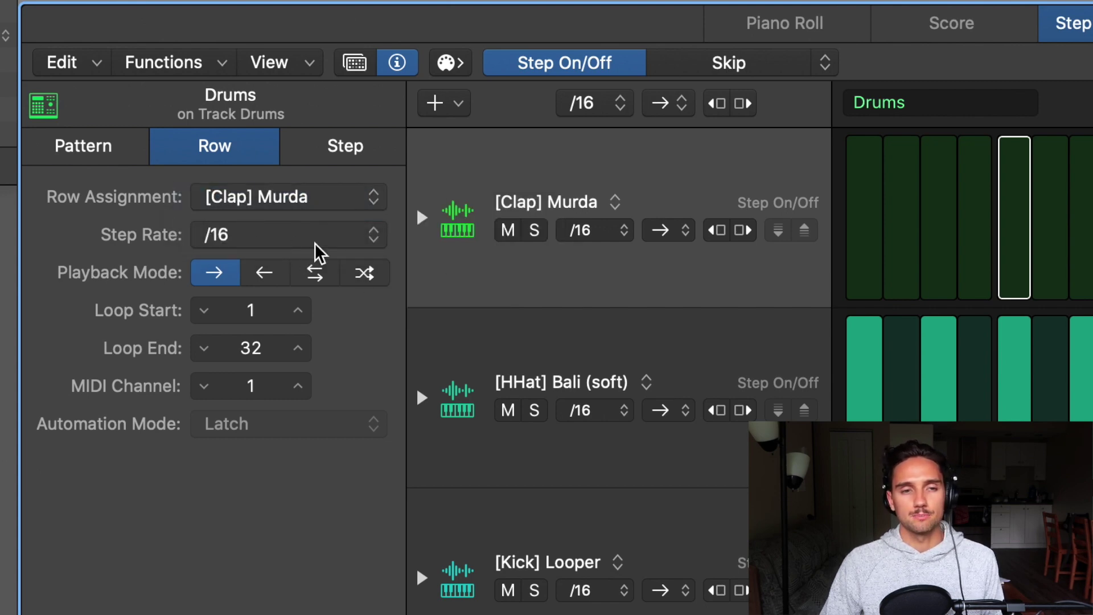
Try the other playback modes on the [Clap] Murda row, and set it back to forward.
left_click(266, 284)
left_click(222, 284)
left_click(263, 279)
left_click(316, 275)
left_click(366, 278)
left_click(313, 277)
left_click(265, 275)
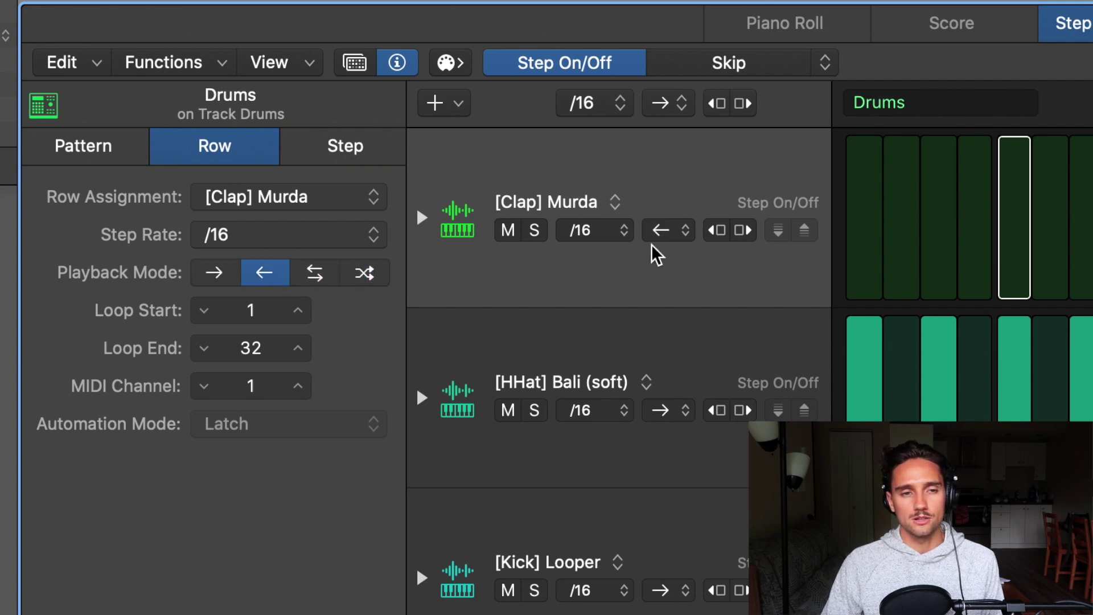
left_click(226, 274)
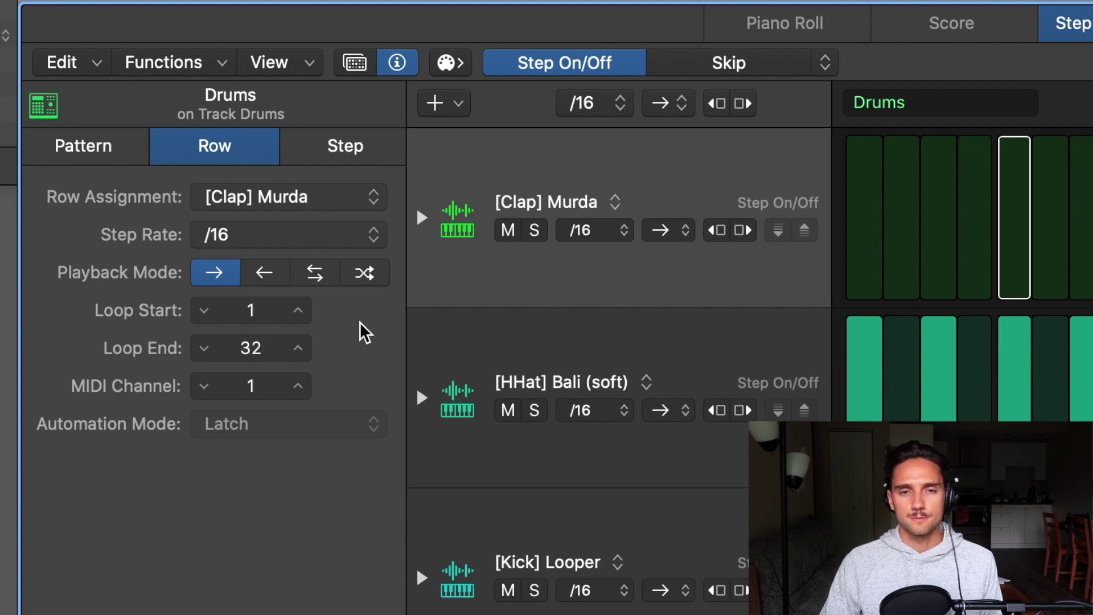
Switch the edit mode to Loop Start/End and try adjusting the [Clap] Murda row's loop start in the inspector.
left_click(810, 65)
left_click(812, 65)
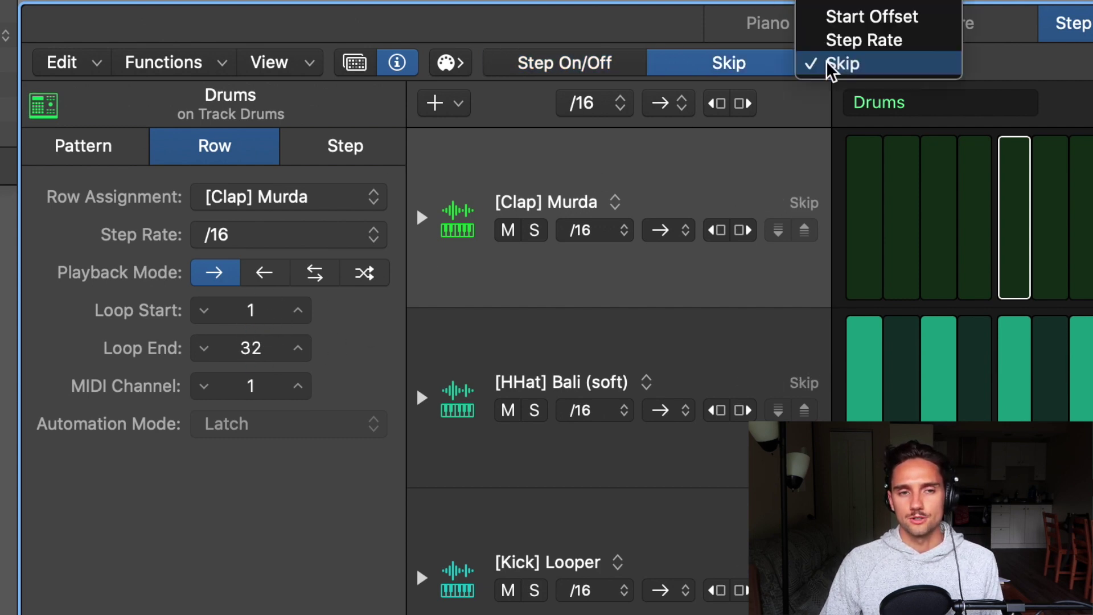
left_click(880, 3)
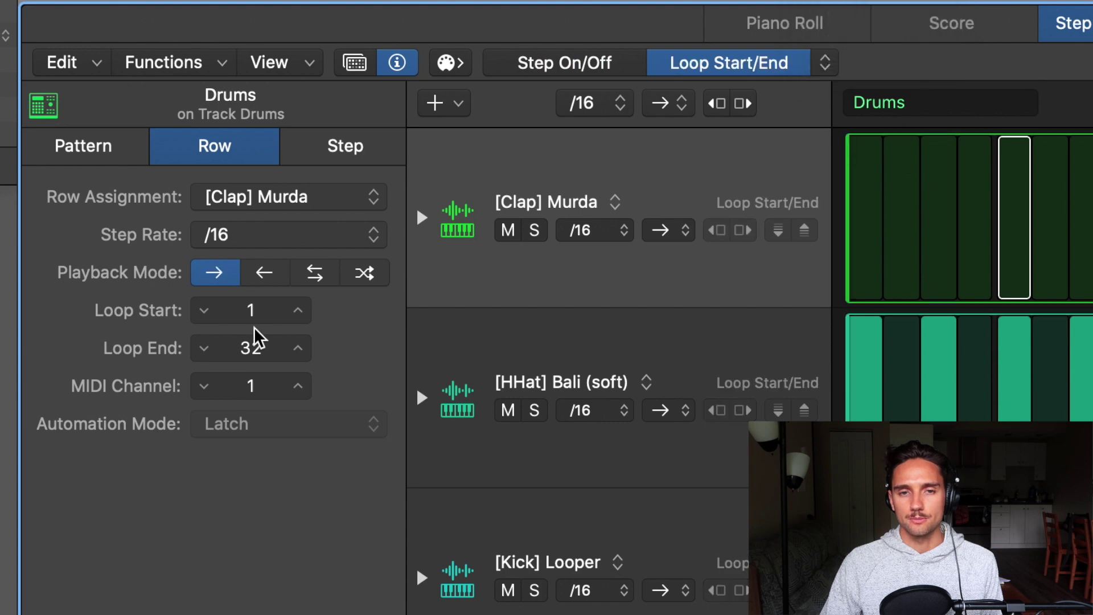
left_click(302, 311)
left_click(302, 311)
left_click(301, 312)
left_click(302, 312)
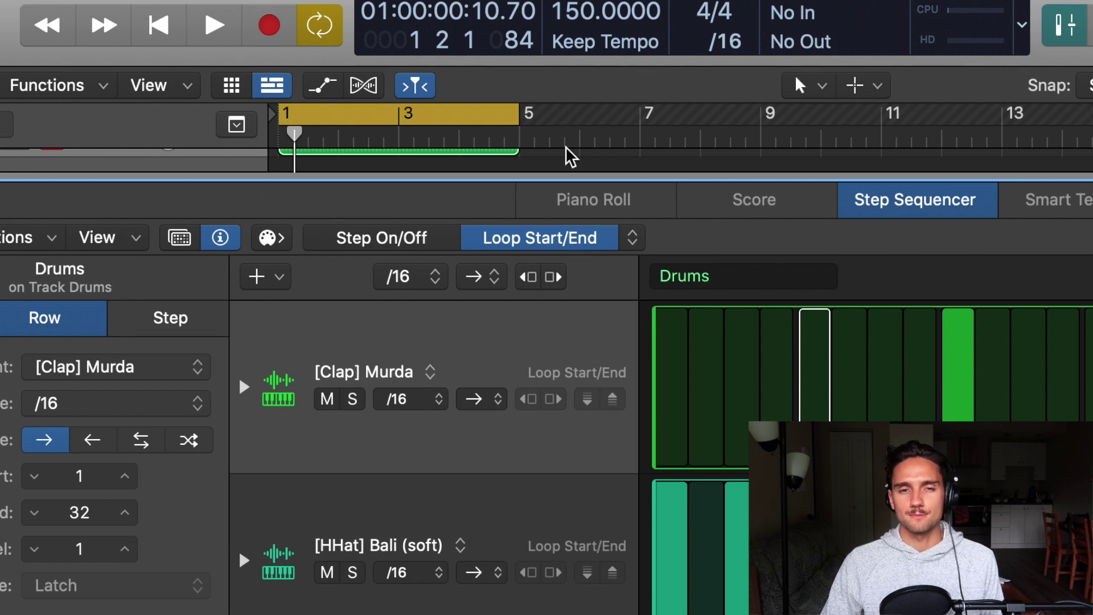
left_click(630, 242)
left_click(519, 251)
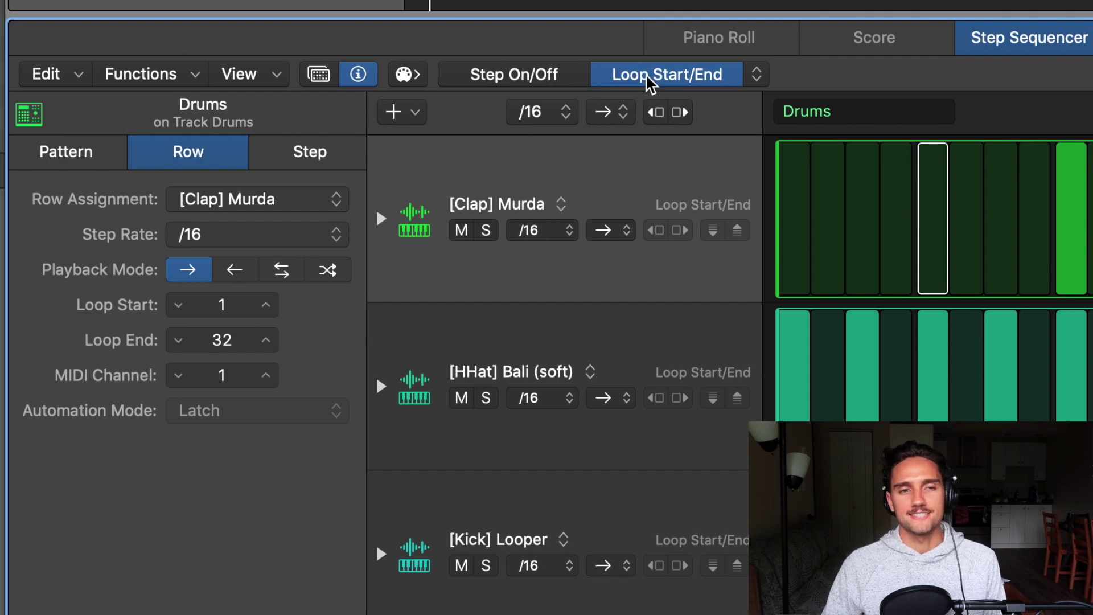
Show the Pattern settings and look through the Pattern Key and Scale Quantize choices.
left_click(94, 160)
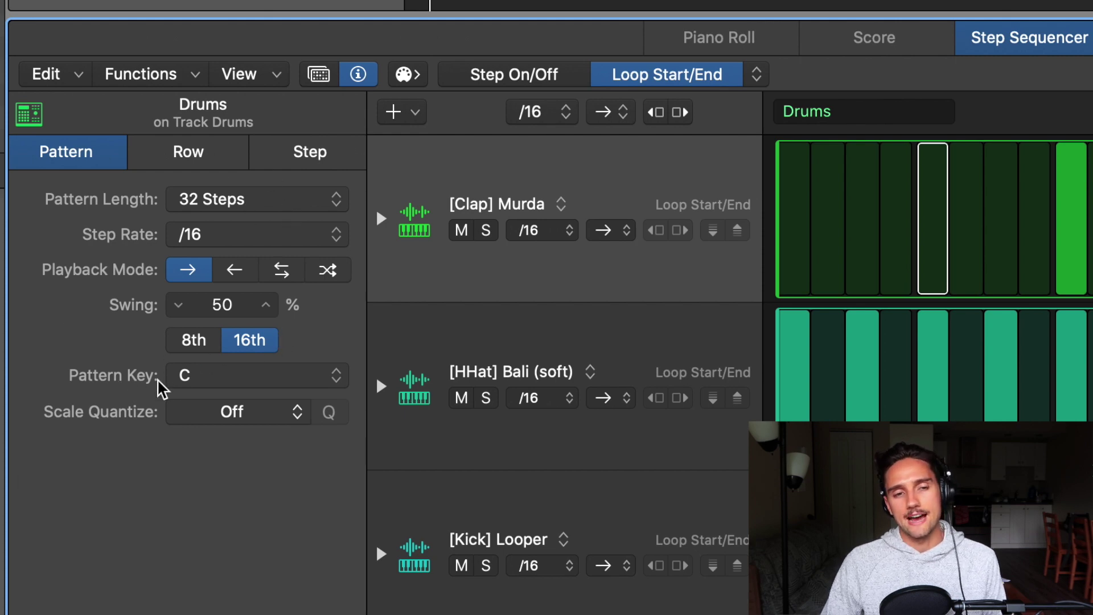
left_click(193, 382)
left_click(188, 383)
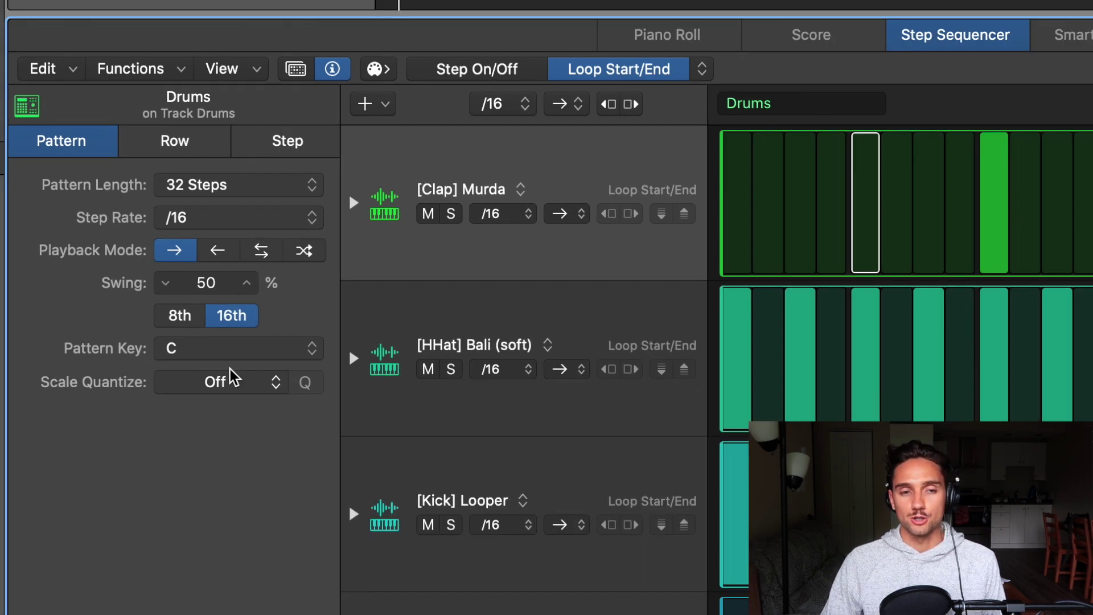
left_click(242, 355)
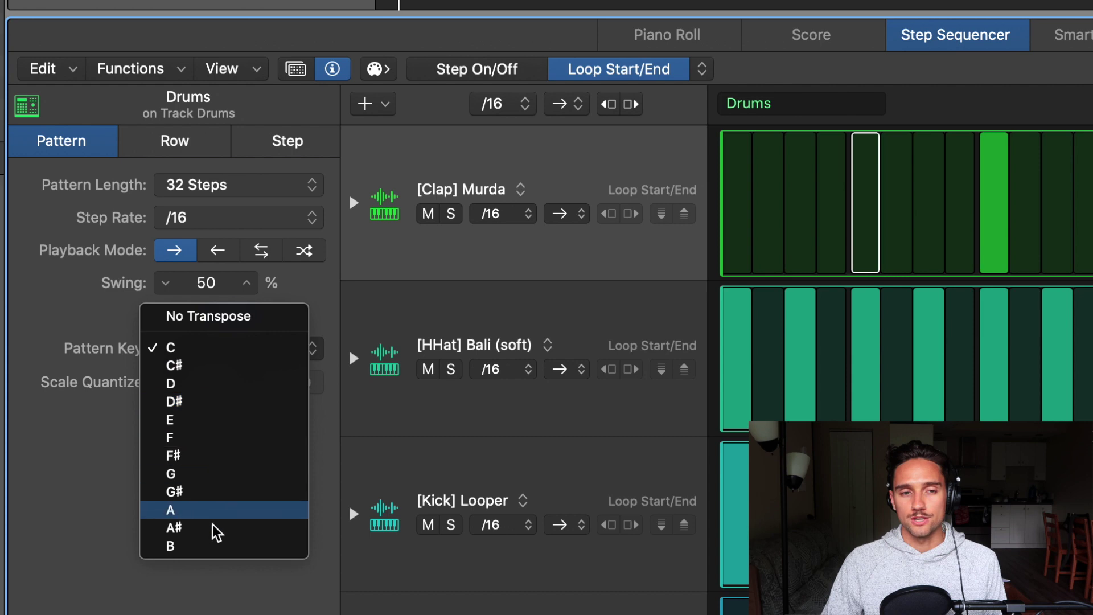
left_click(66, 341)
left_click(272, 383)
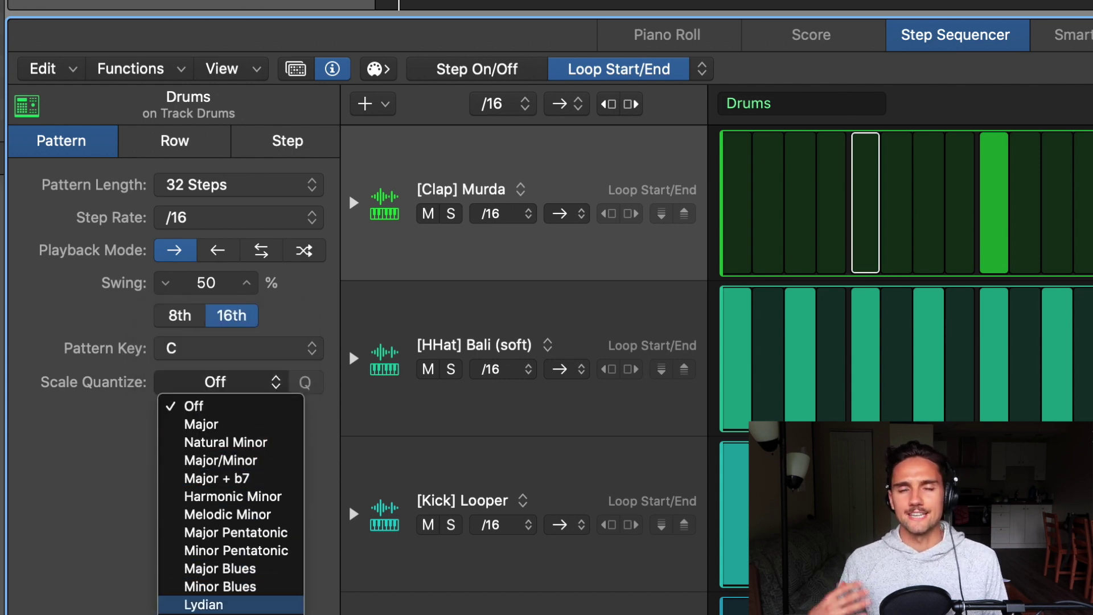
left_click(104, 530)
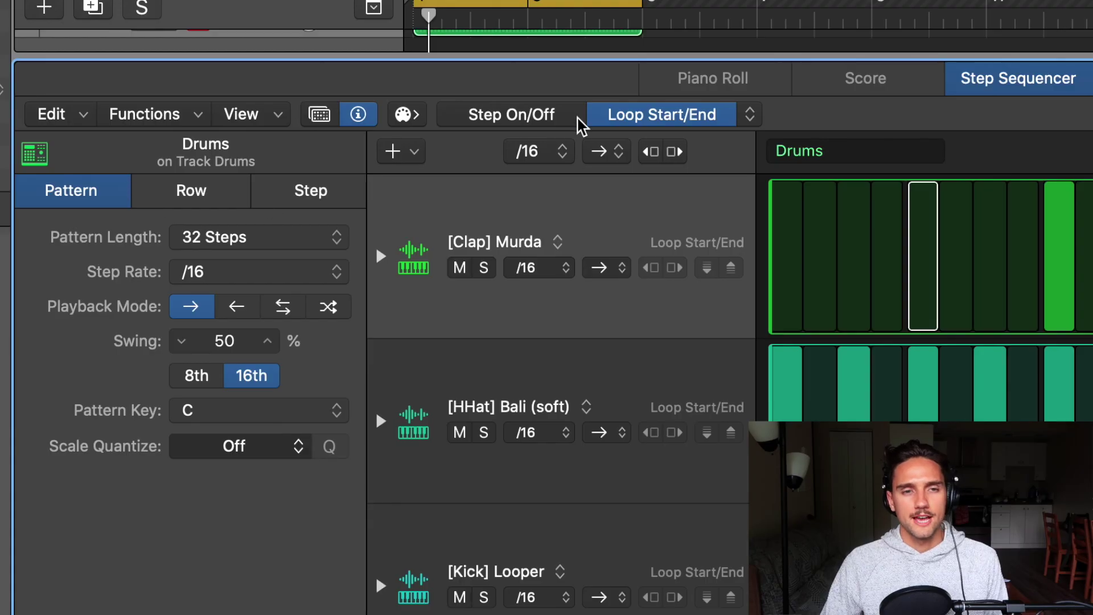
Hide the local inspector, open the pattern browser and check its Use Project Key, Save Pattern and Save Template options.
left_click(359, 114)
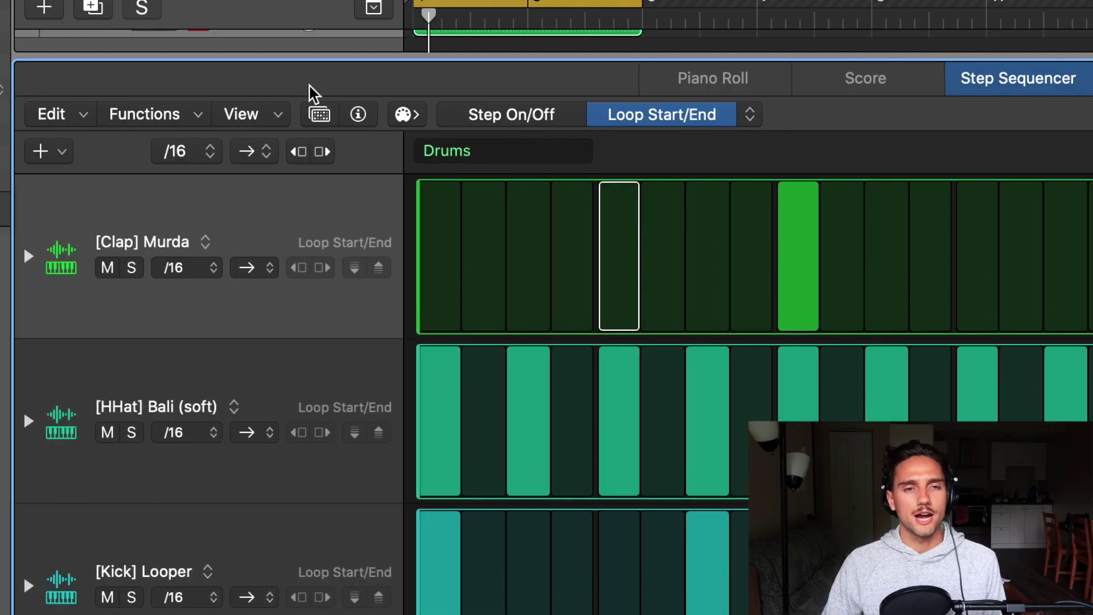
left_click(319, 115)
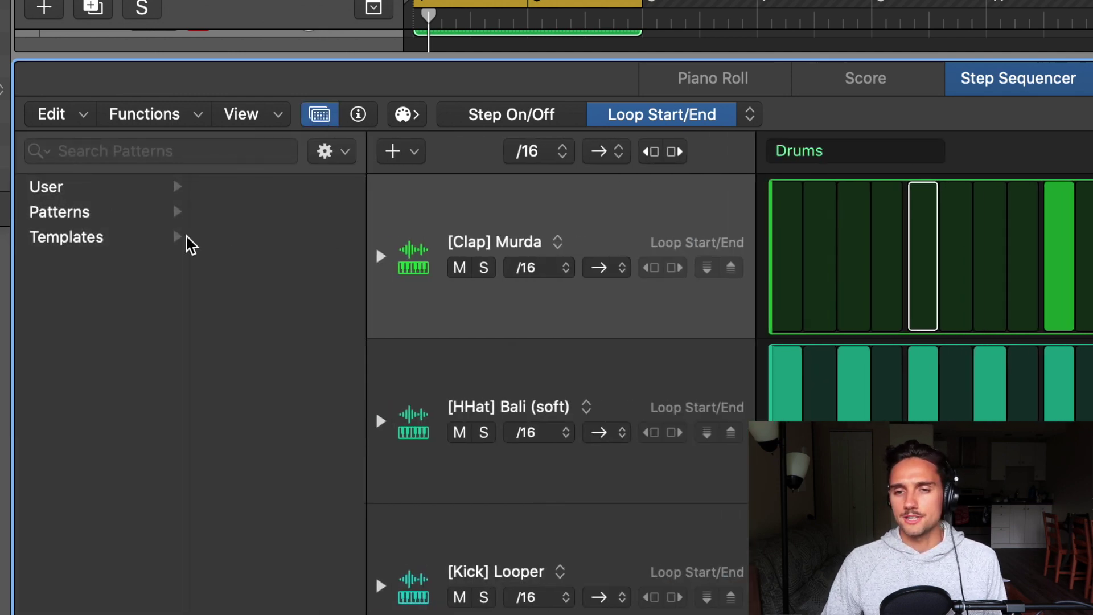
left_click(393, 151)
left_click(373, 191)
left_click(337, 155)
left_click(495, 191)
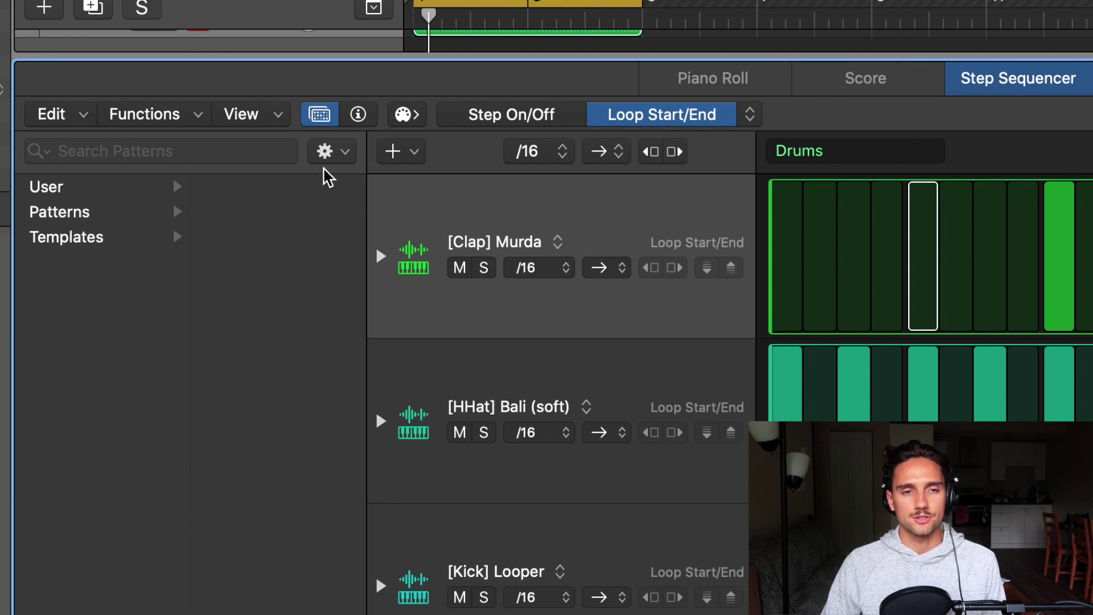
left_click(346, 149)
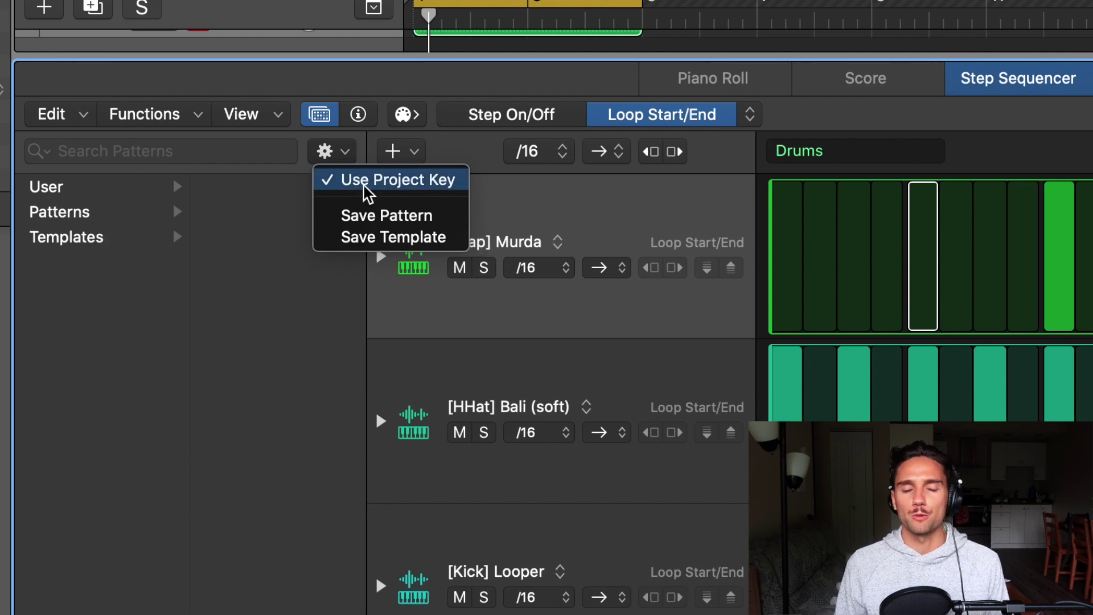
left_click(566, 239)
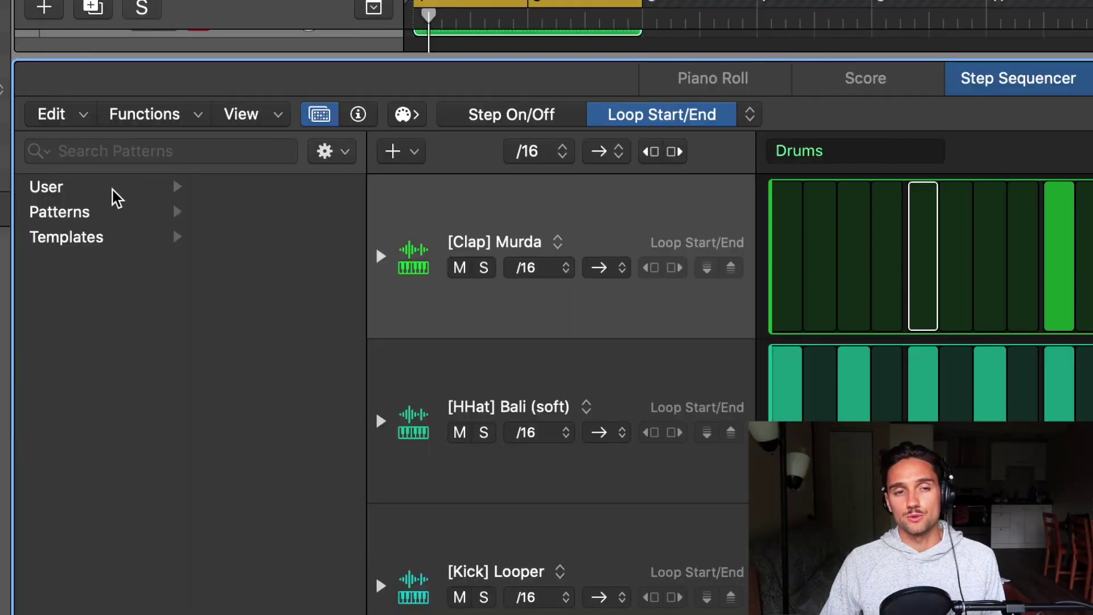
Browse the saved user patterns in the pattern browser and return to its top level.
left_click(114, 197)
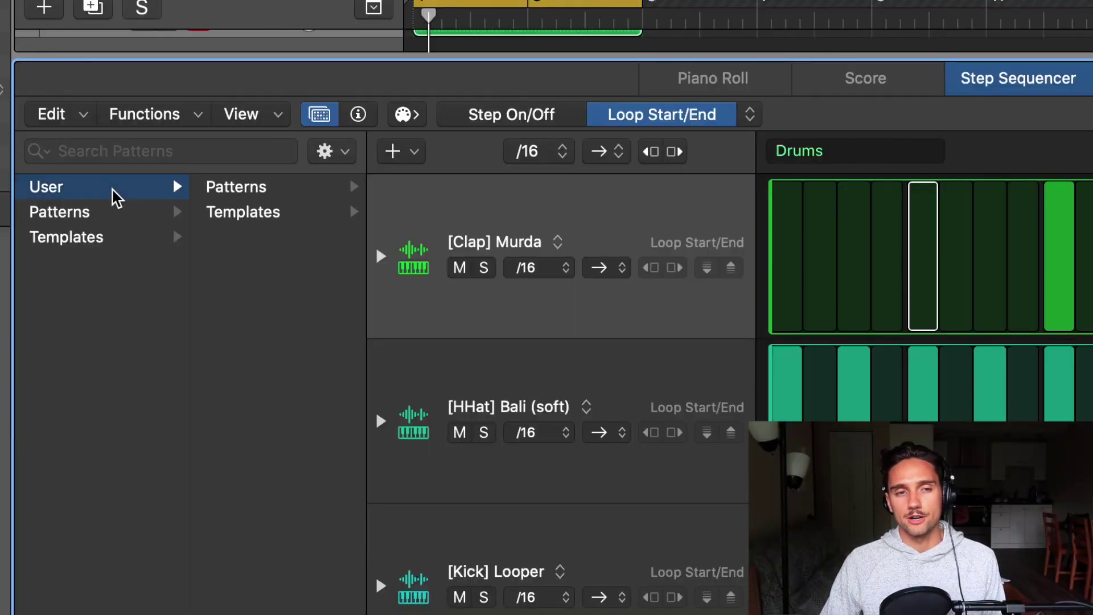
left_click(246, 190)
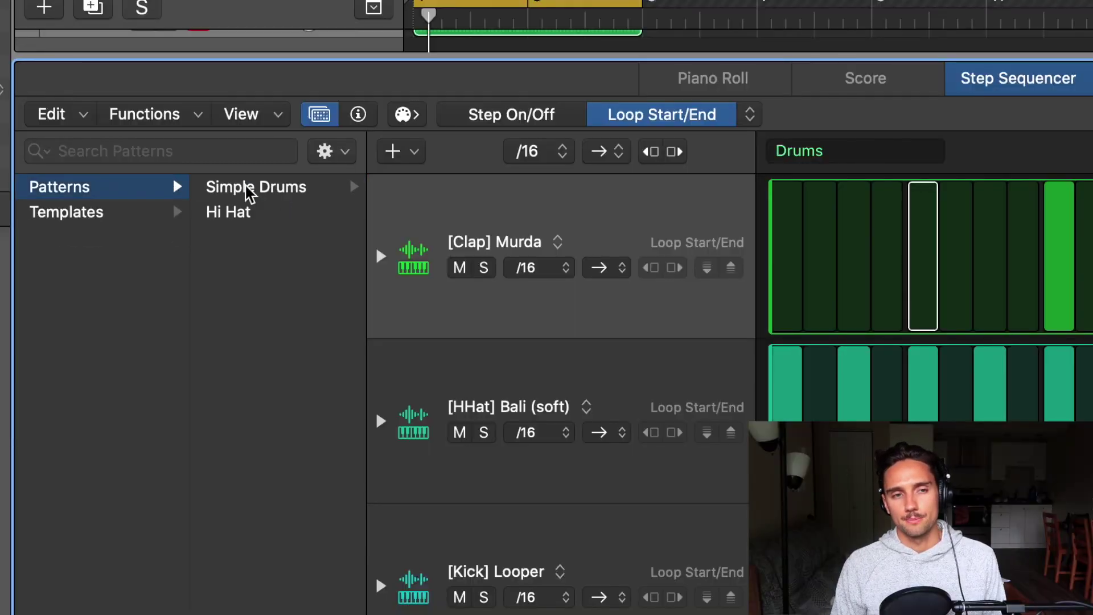
left_click(100, 221)
left_click(111, 193)
key("Left")
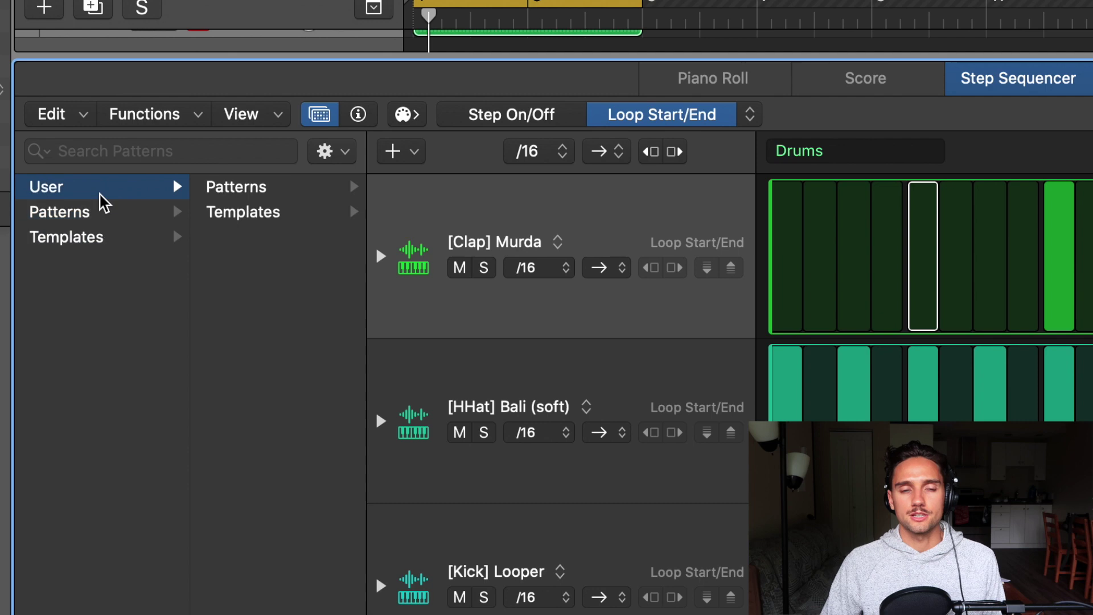
Load the factory drum pattern Lightly Swung from the pattern browser.
left_click(108, 216)
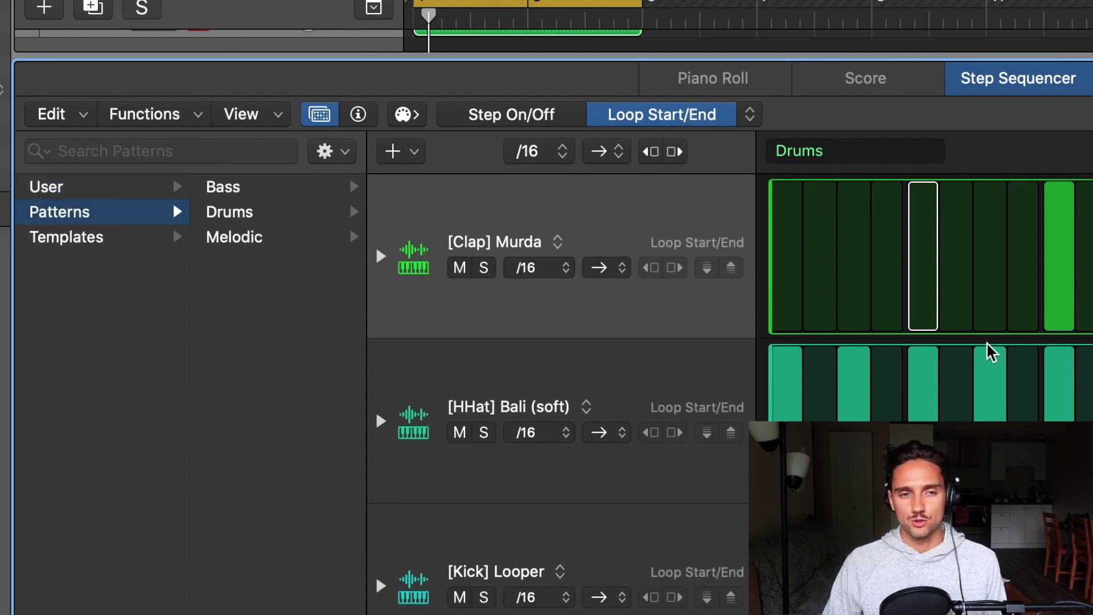
left_click(288, 216)
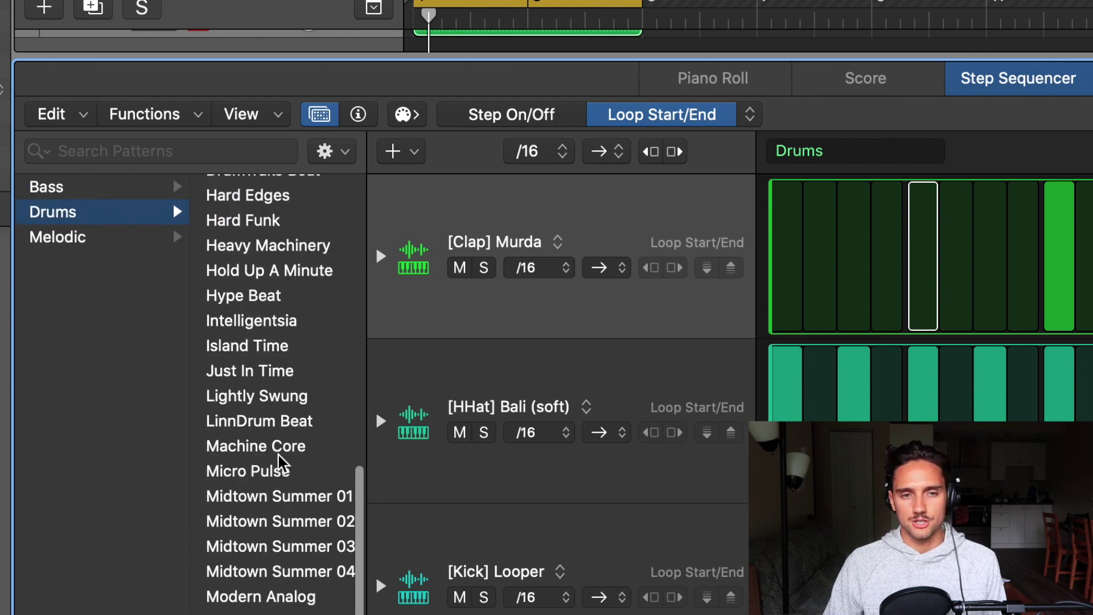
left_click(256, 393)
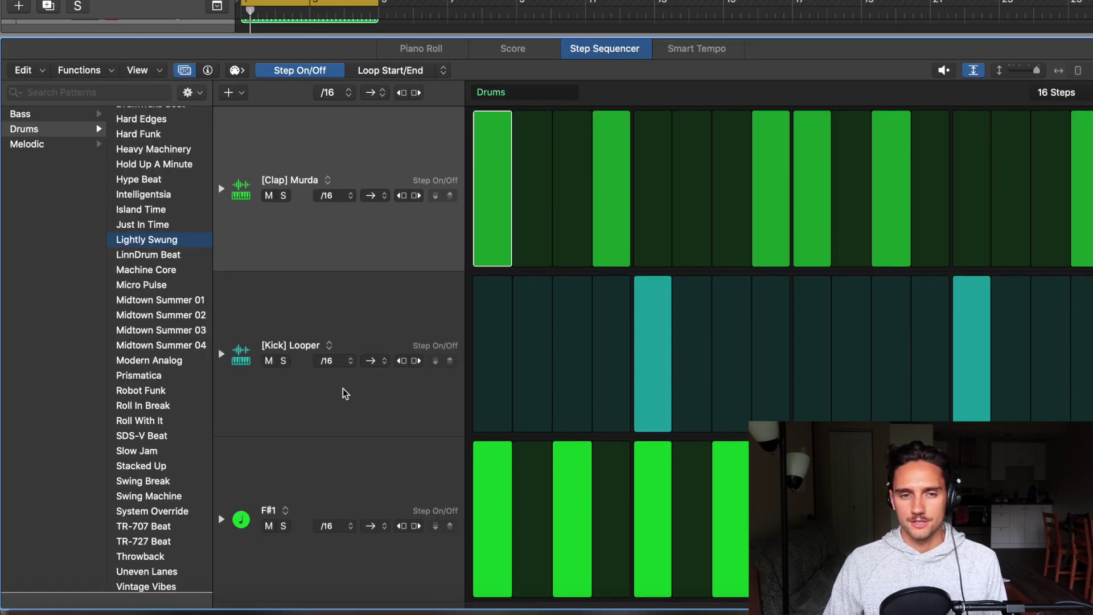
Examine the loaded pattern's row assignments by moving the selection through its rows, ending on [Clap] Murda.
left_click(320, 138)
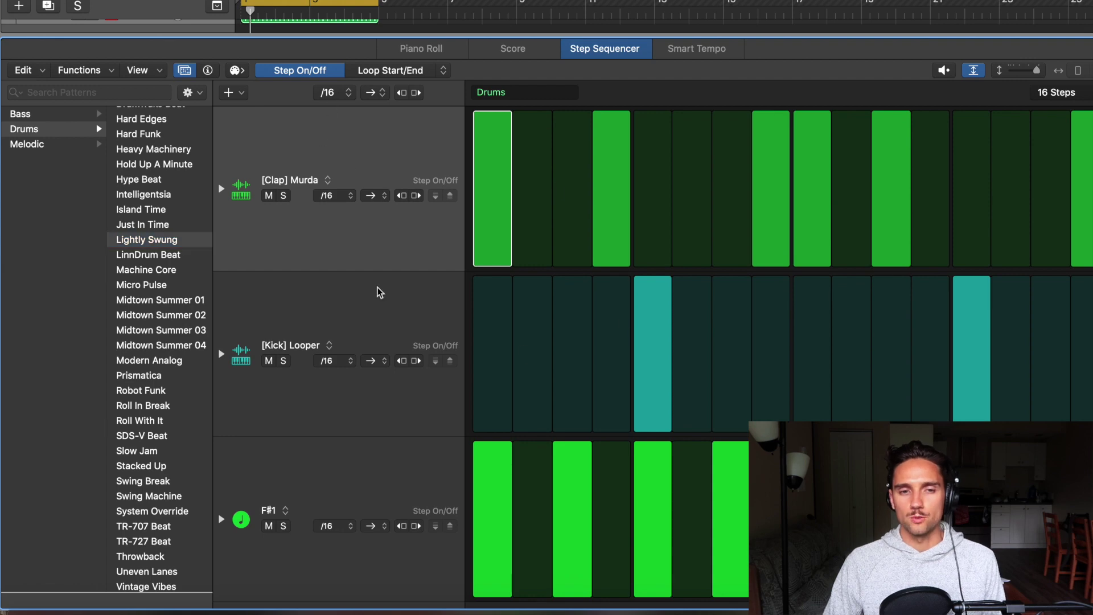
left_click(373, 310)
left_click(372, 476)
left_click(376, 335)
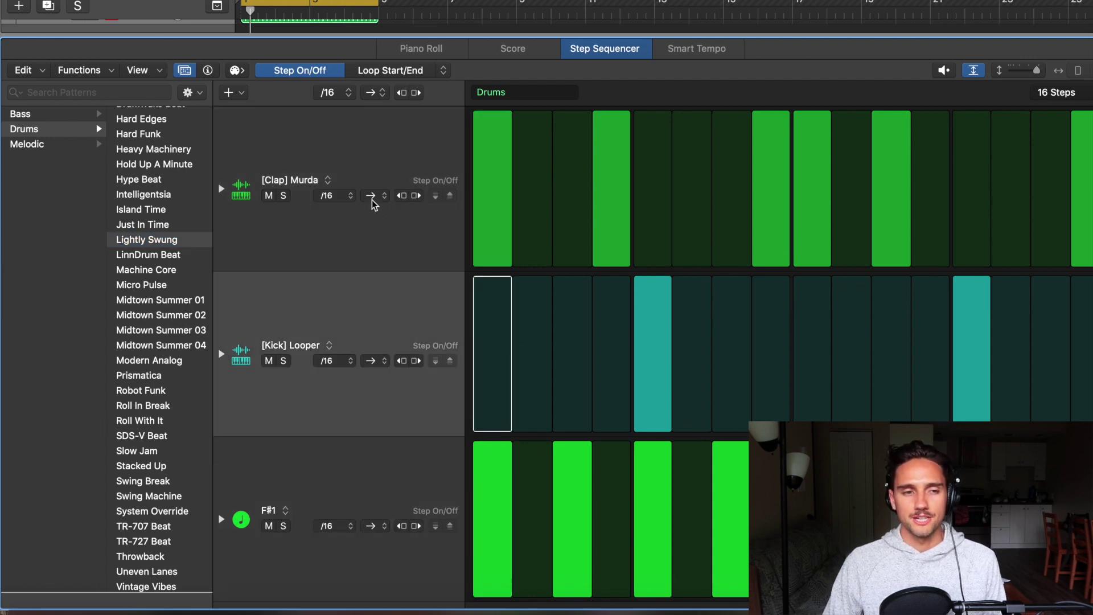
left_click(375, 157)
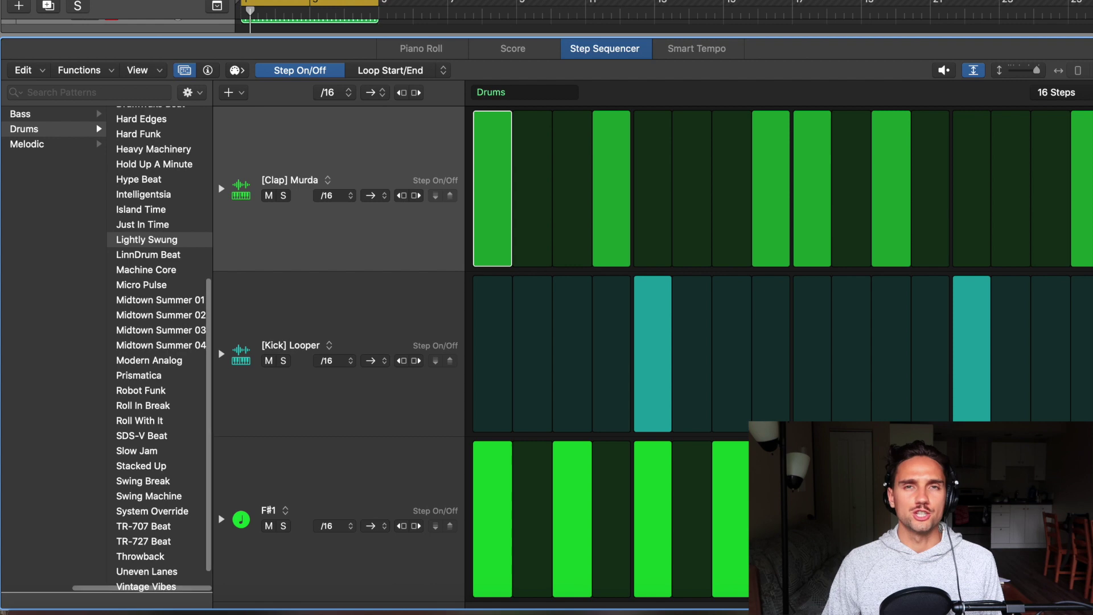
Show the Drum Machine Designer window and compare the samples on its pads with their default kit-piece notes.
key("v")
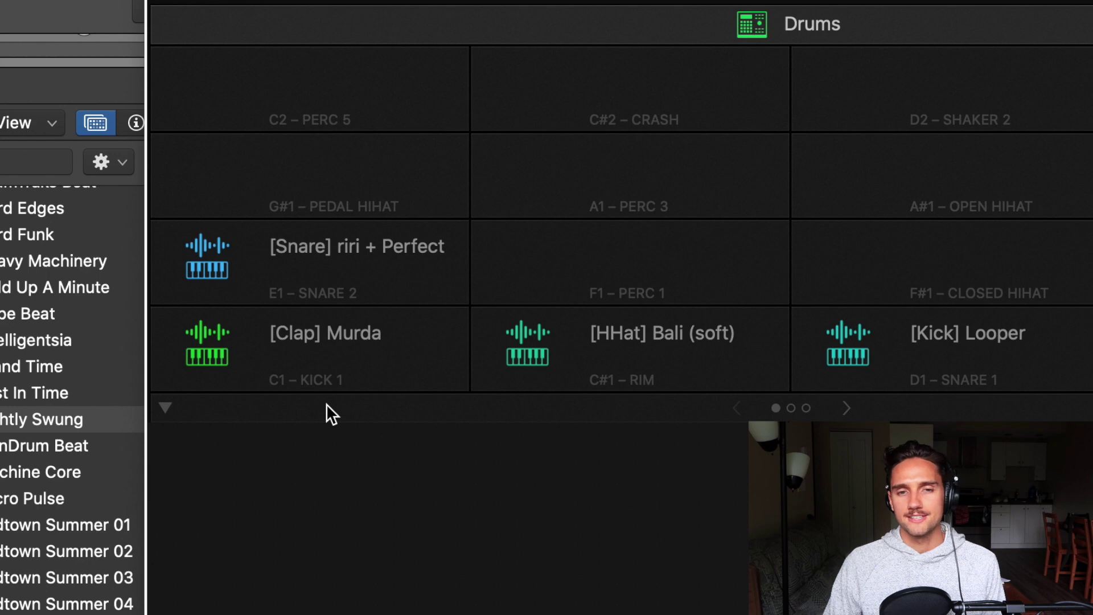
mouse_move(296, 308)
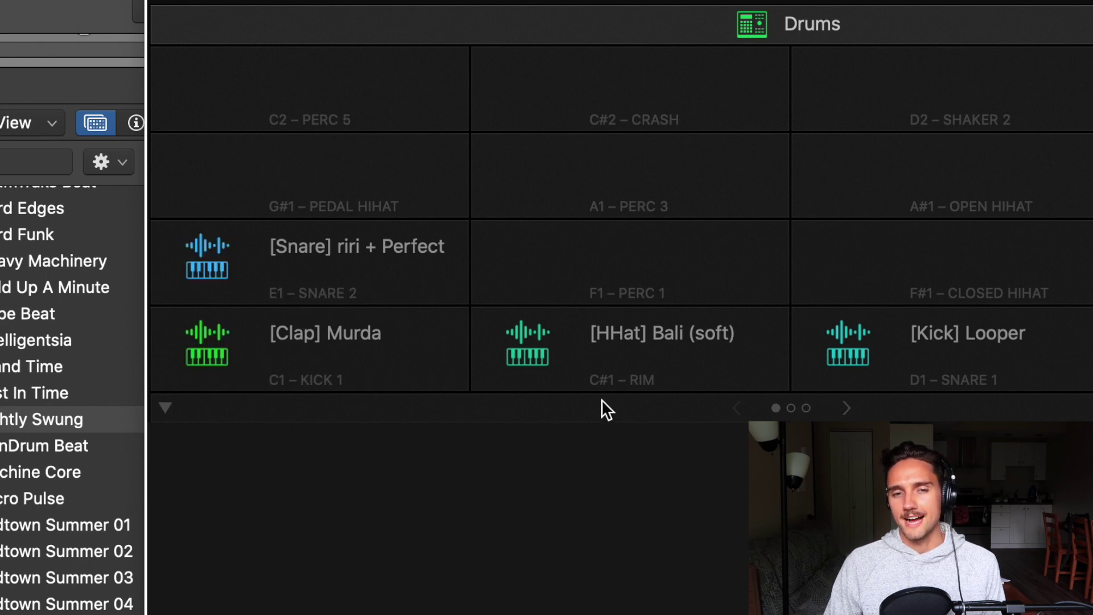
mouse_move(640, 342)
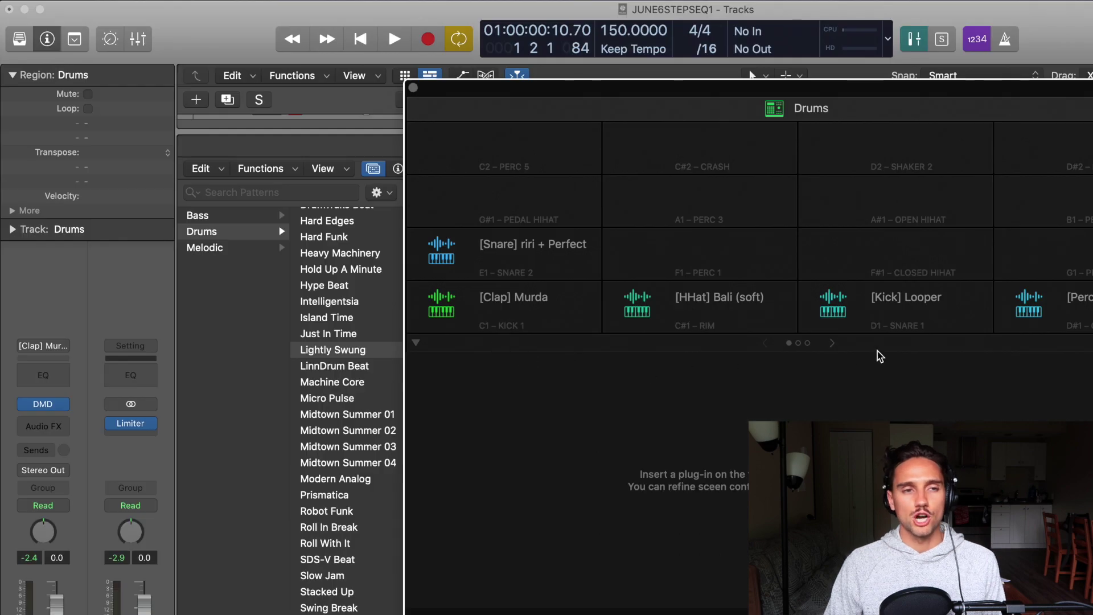
View the drum kit sounds in the Library, close the Drum Machine Designer window and hide the Library.
left_click(19, 39)
left_click(64, 314)
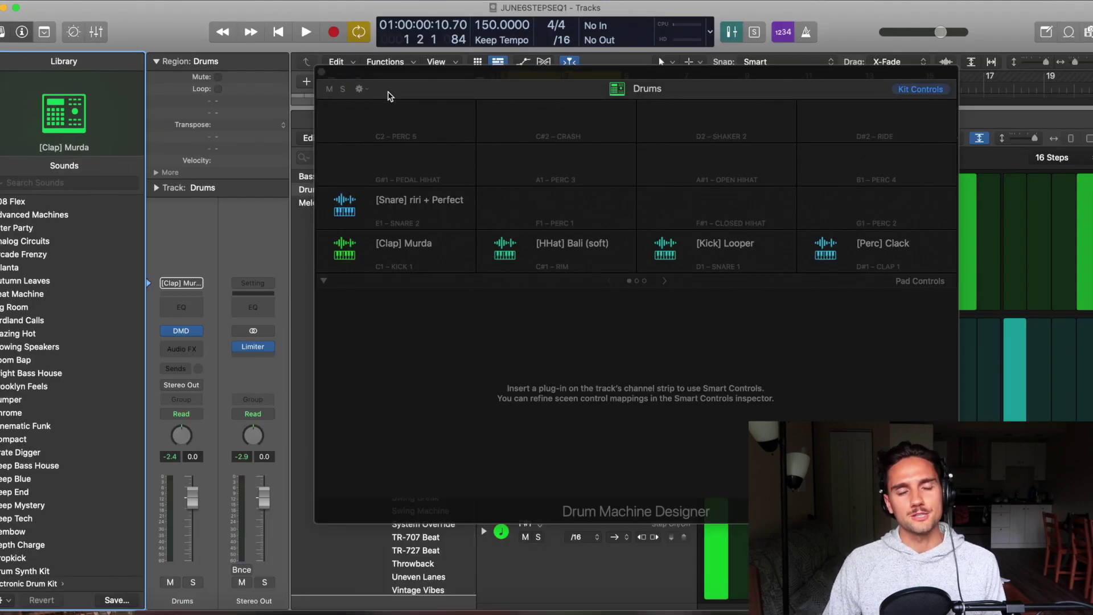
left_click(322, 74)
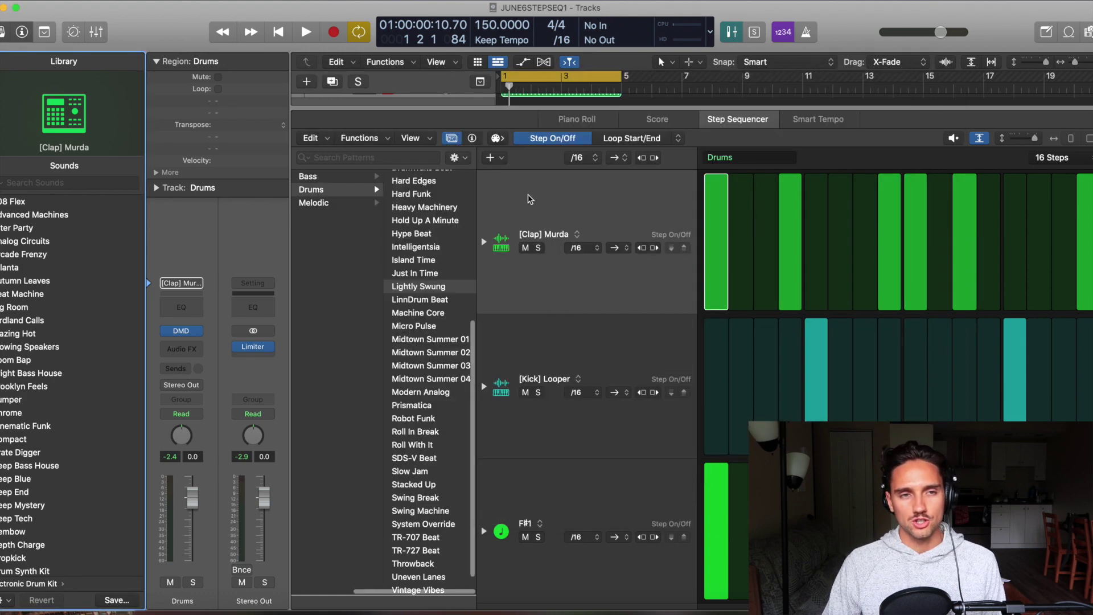
key("y")
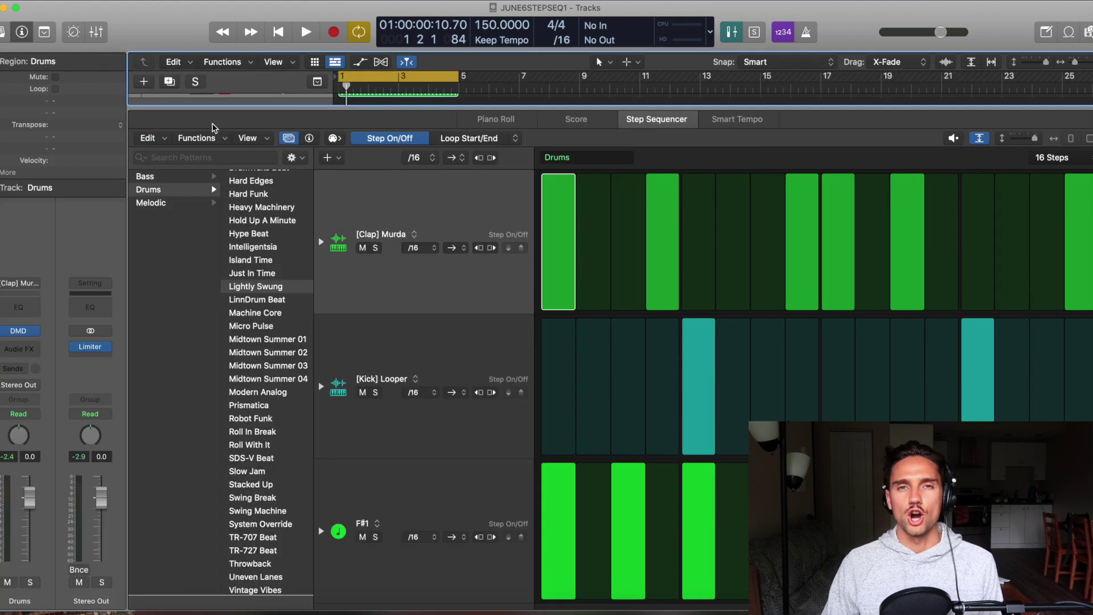